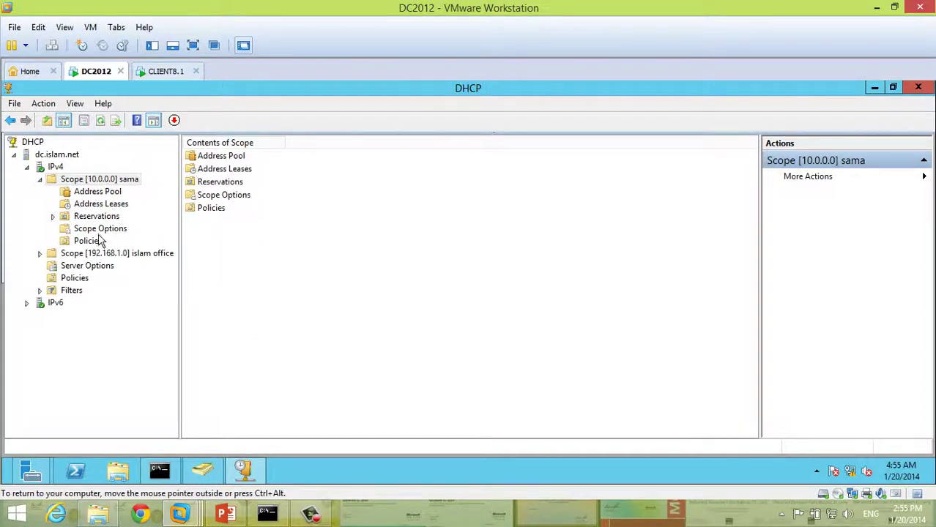
# Step: Examine the sama scope's options and the 192.168.1.50 address lease in the islam office scope, including the actions available for it
pyautogui.click(100, 229)
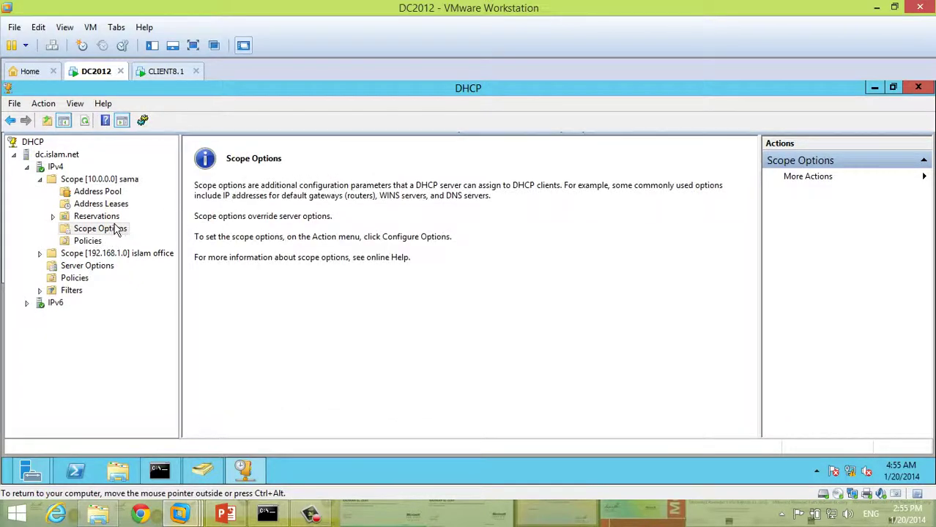
pyautogui.doubleClick(55, 179)
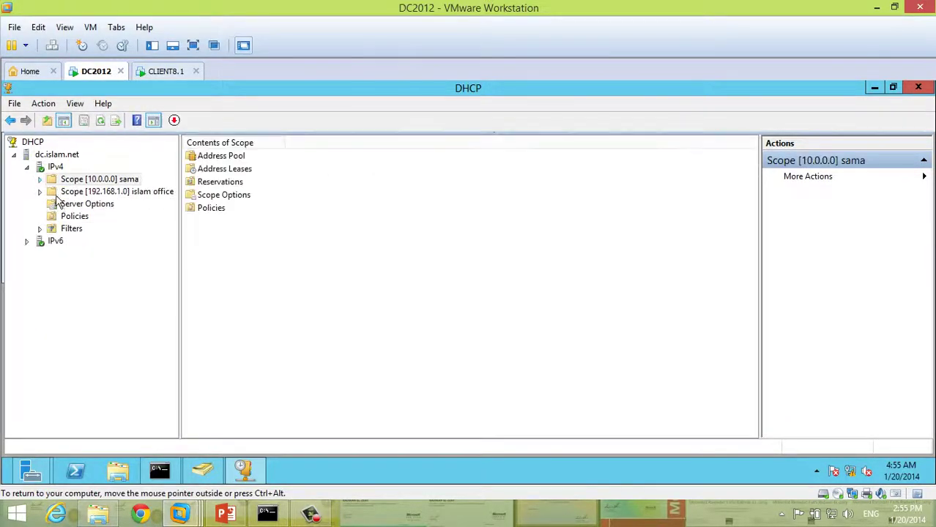
pyautogui.doubleClick(73, 191)
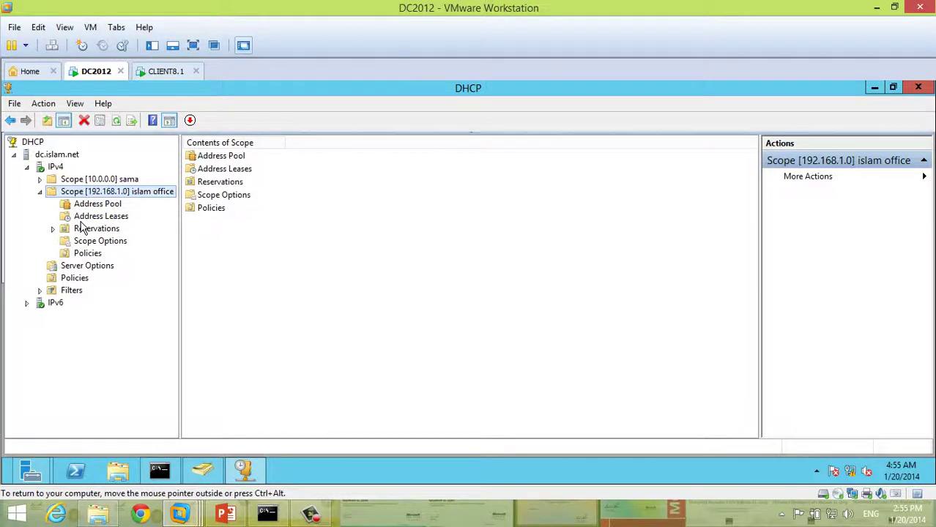
pyautogui.click(82, 218)
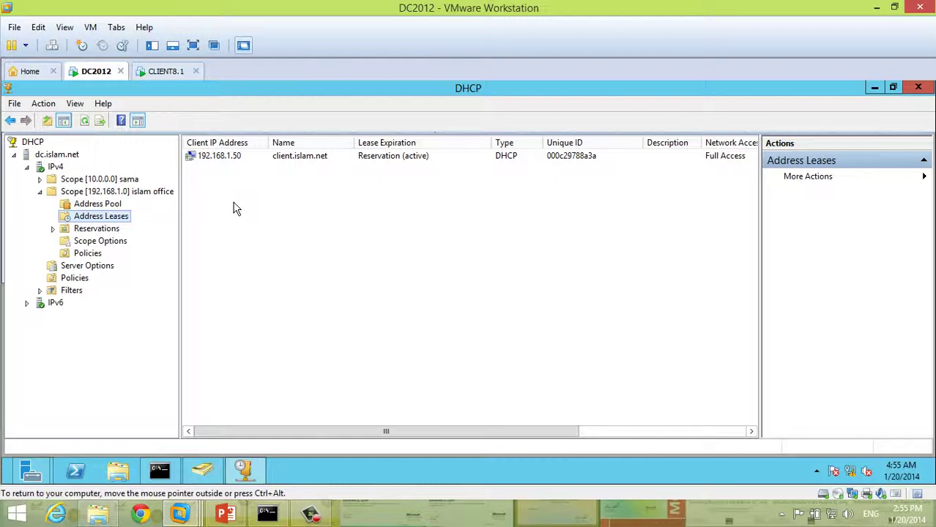
pyautogui.click(242, 160)
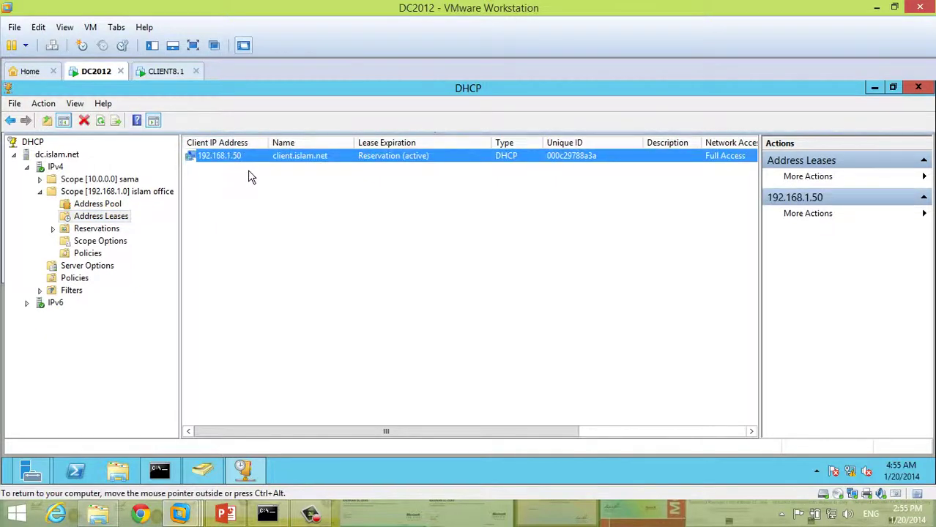
pyautogui.rightClick(232, 164)
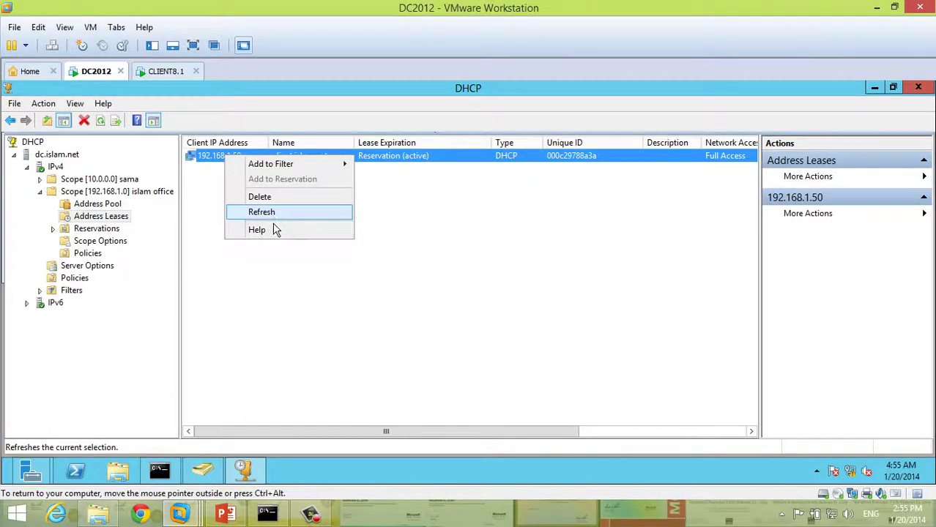
pyautogui.click(218, 220)
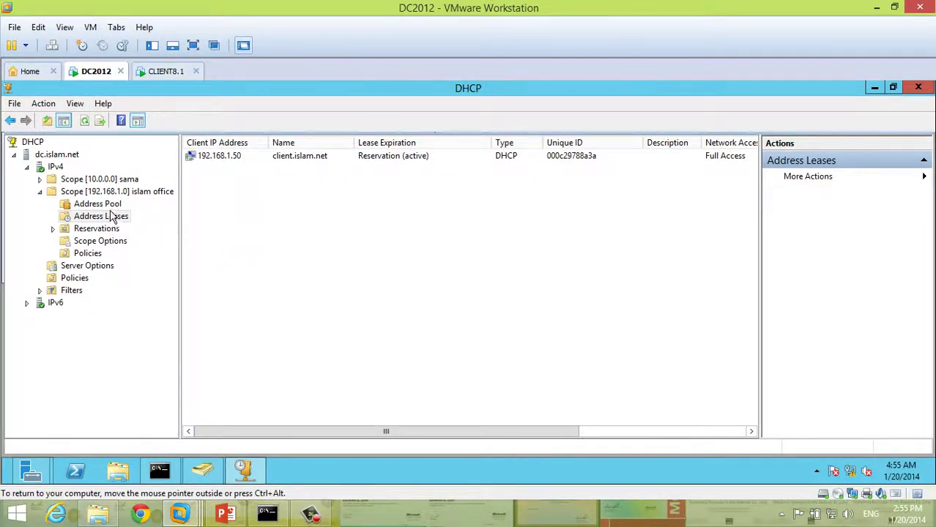
pyautogui.click(272, 165)
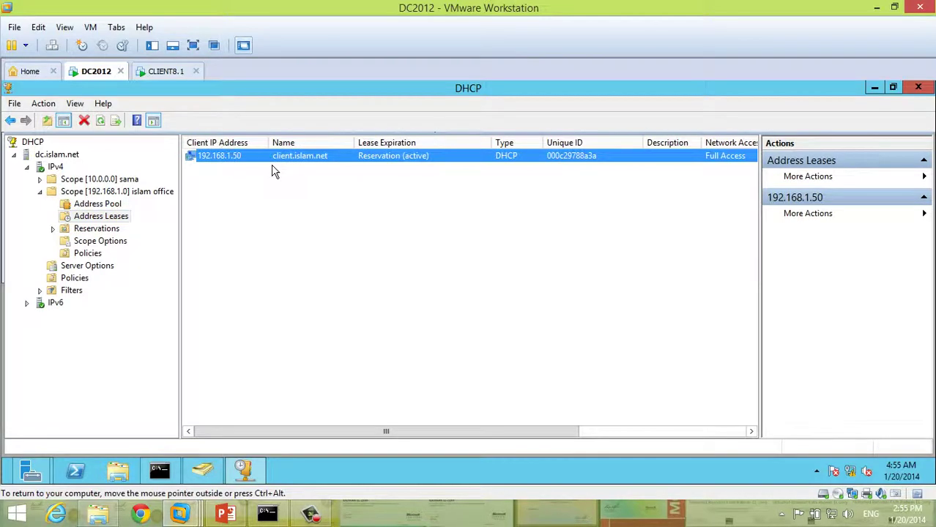
pyautogui.rightClick(284, 167)
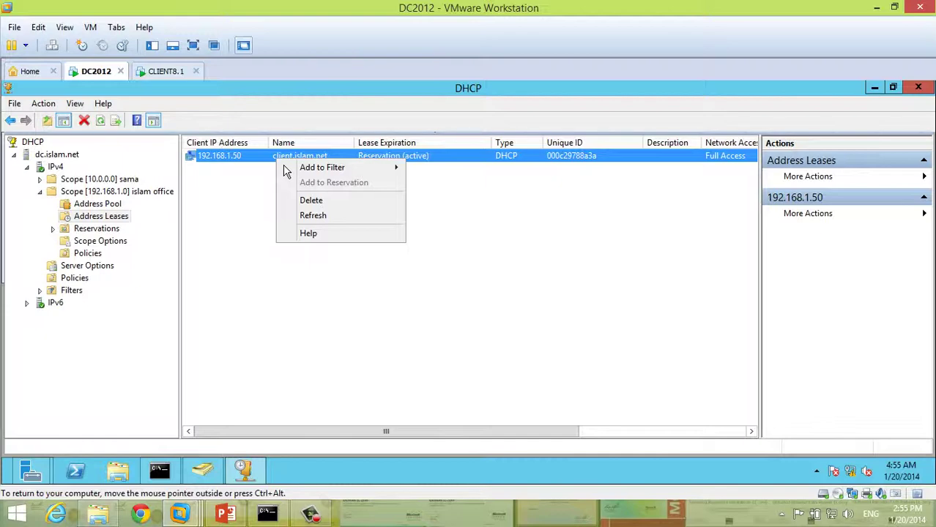
# Step: View and refresh the reservations of the islam office scope, and collapse that scope
pyautogui.click(94, 231)
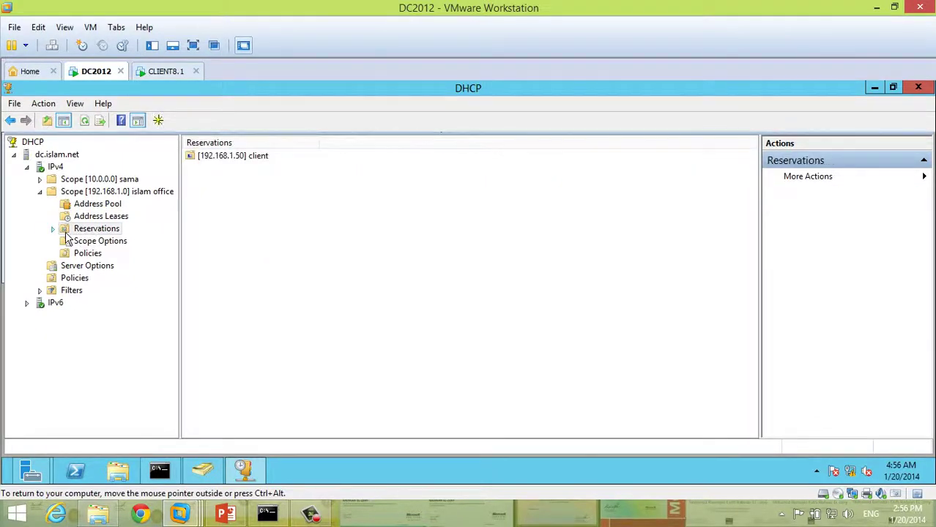
pyautogui.doubleClick(69, 230)
pyautogui.rightClick(68, 229)
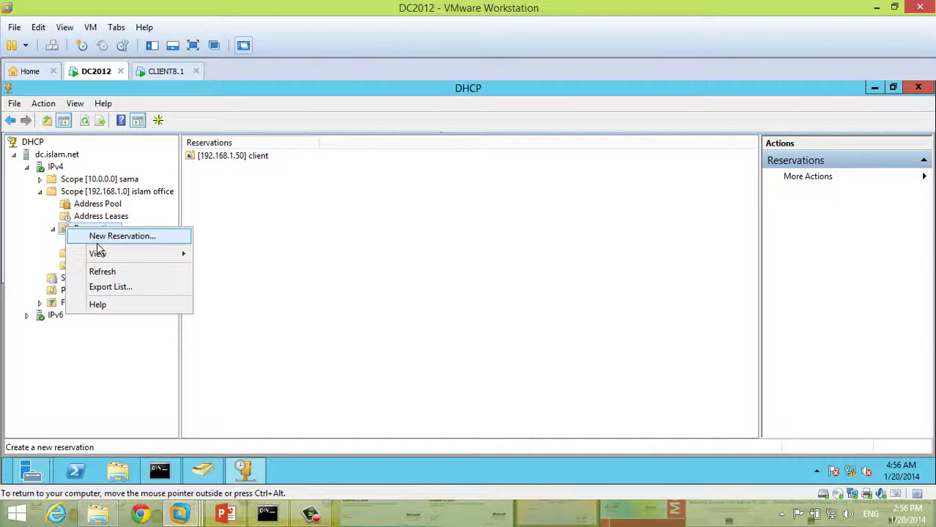
pyautogui.click(106, 272)
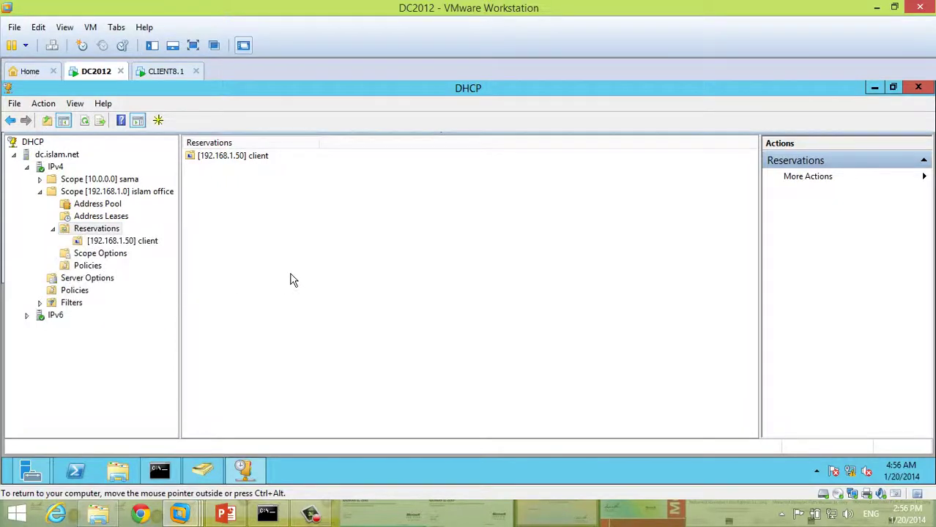
pyautogui.press('Left')
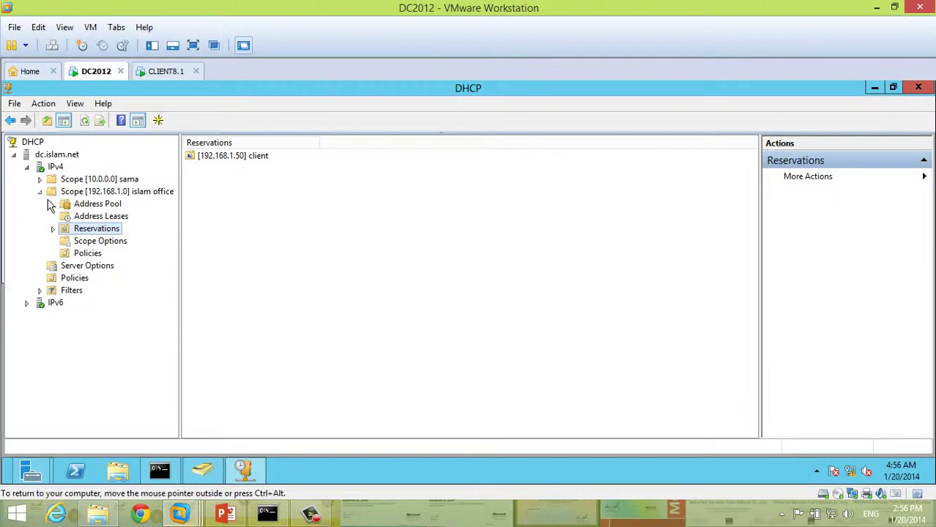
pyautogui.press('Left')
pyautogui.press('Left')
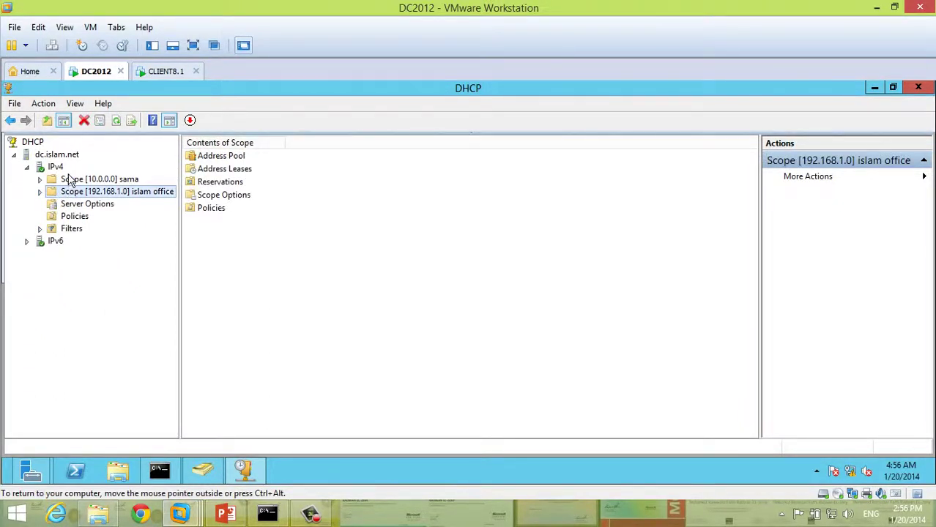
# Step: Set the end IP address of the sama scope to 10.0.0.10
pyautogui.click(68, 182)
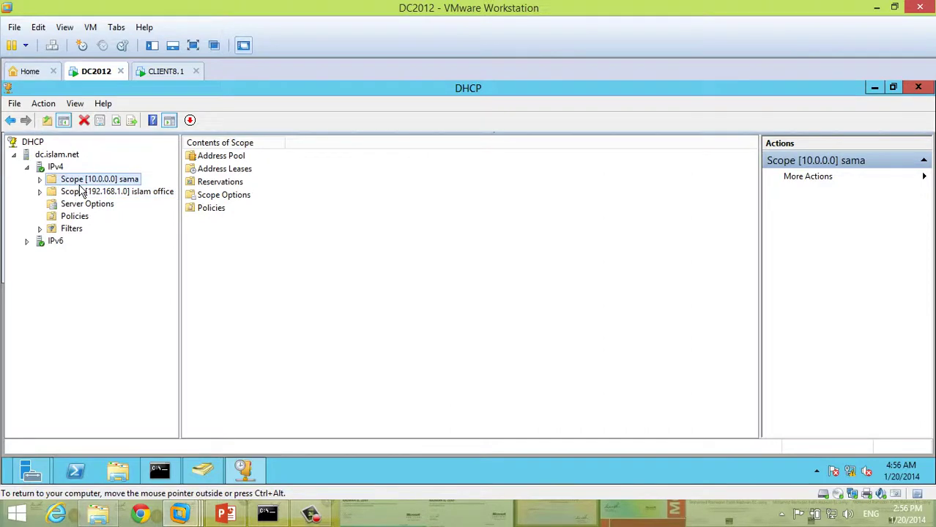
pyautogui.rightClick(81, 183)
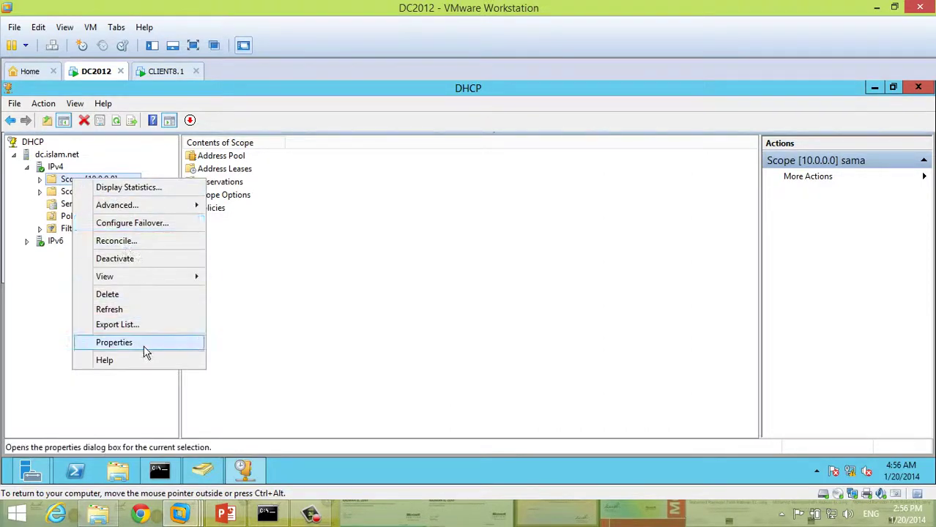
pyautogui.click(146, 349)
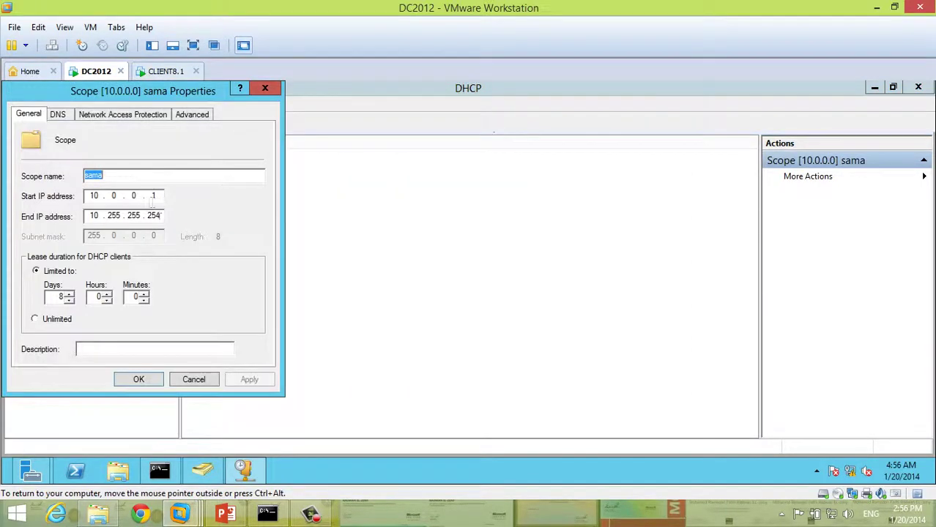
pyautogui.doubleClick(114, 215)
pyautogui.write('0.0.10')
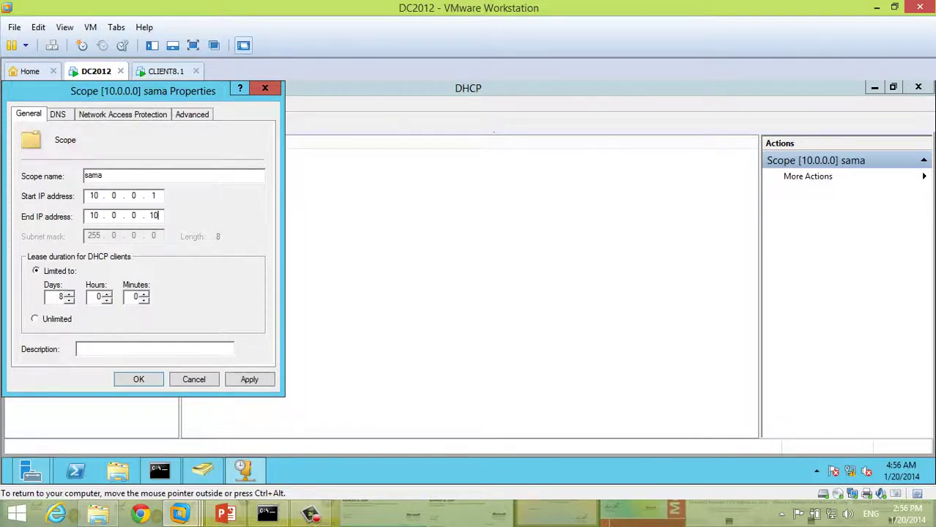
pyautogui.click(139, 380)
pyautogui.doubleClick(79, 183)
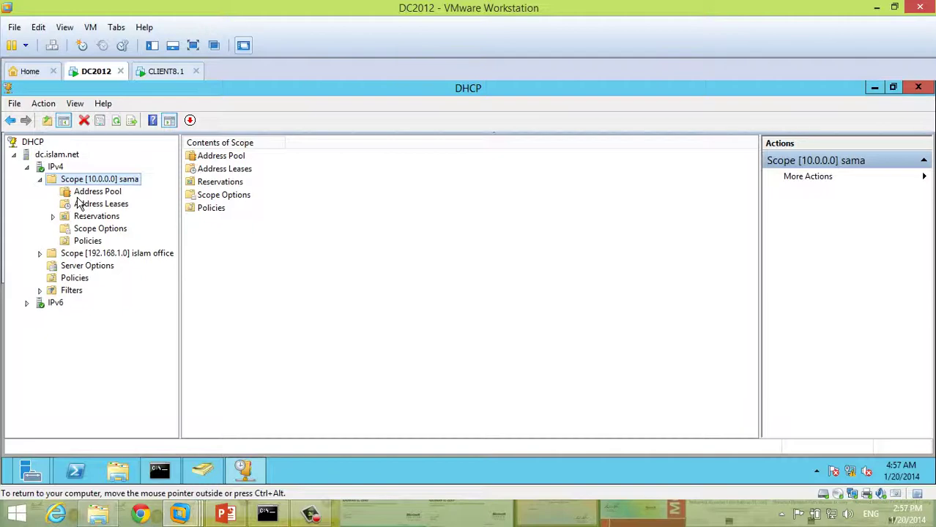
pyautogui.click(106, 235)
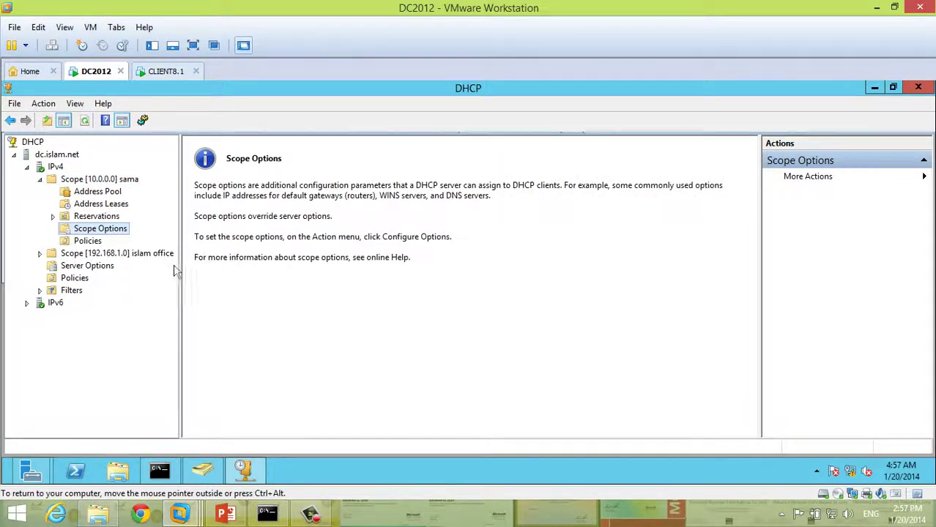
pyautogui.rightClick(117, 234)
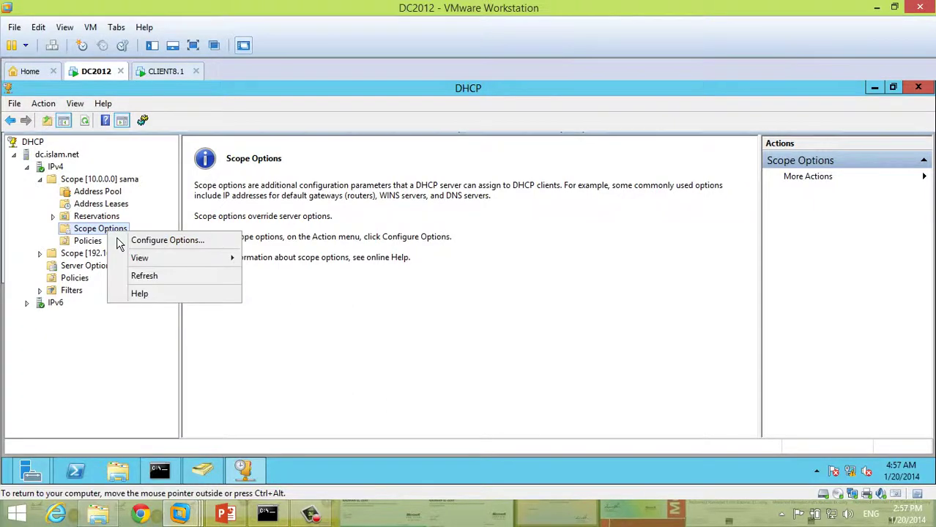
pyautogui.click(150, 239)
pyautogui.click(31, 161)
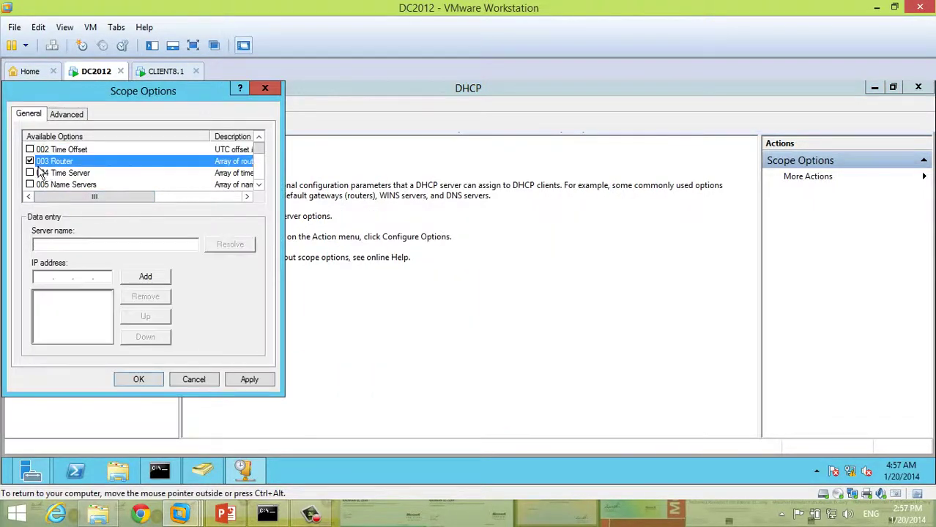
pyautogui.click(211, 386)
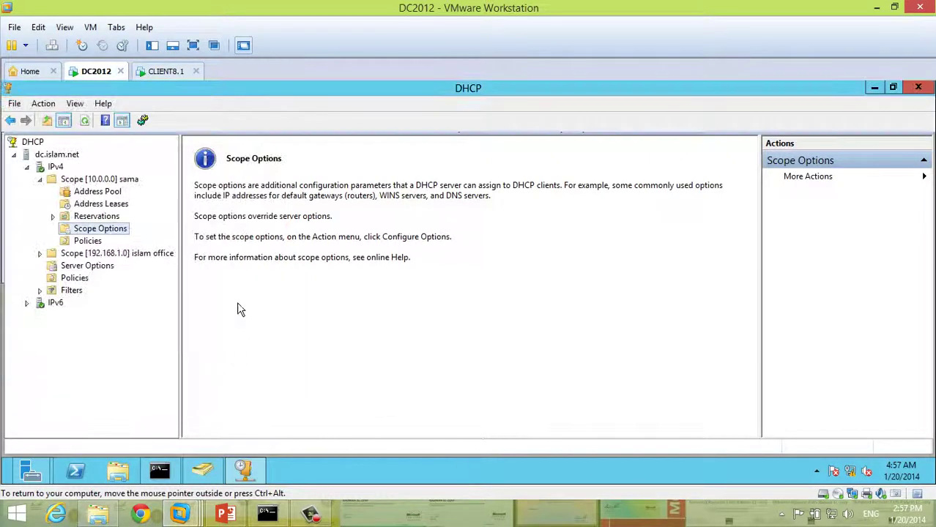
pyautogui.doubleClick(51, 179)
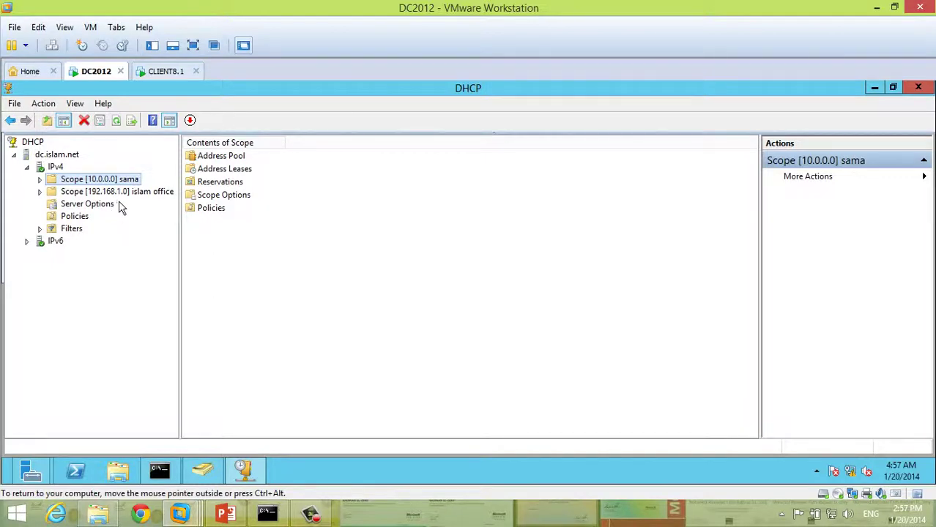
# Step: Try to change the islam office scope's address range to 192.168.1.11 through 192.168.1.254, and discard the change
pyautogui.rightClick(123, 195)
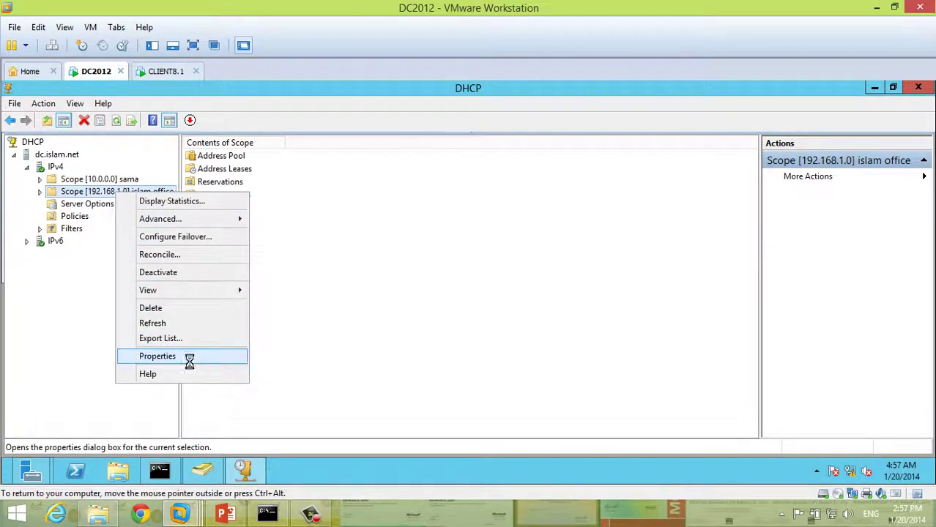
pyautogui.click(189, 357)
pyautogui.doubleClick(154, 215)
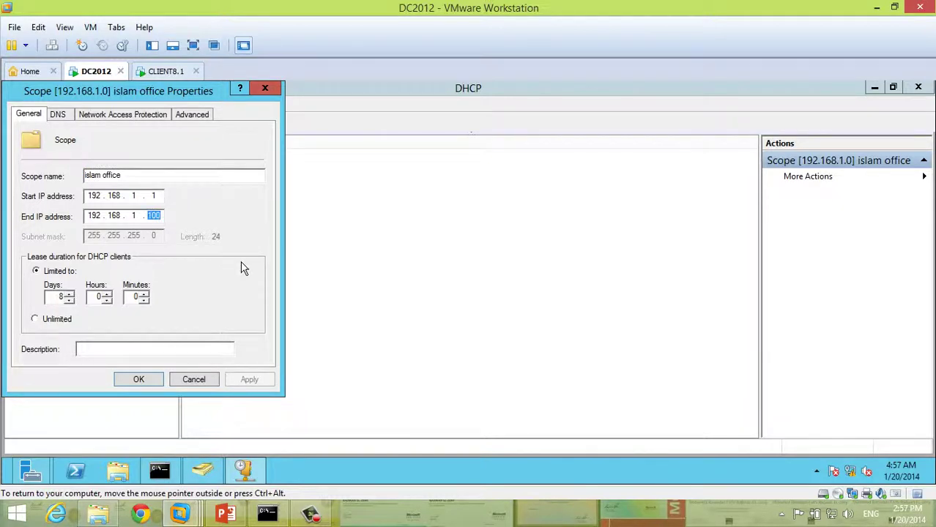
pyautogui.write('254')
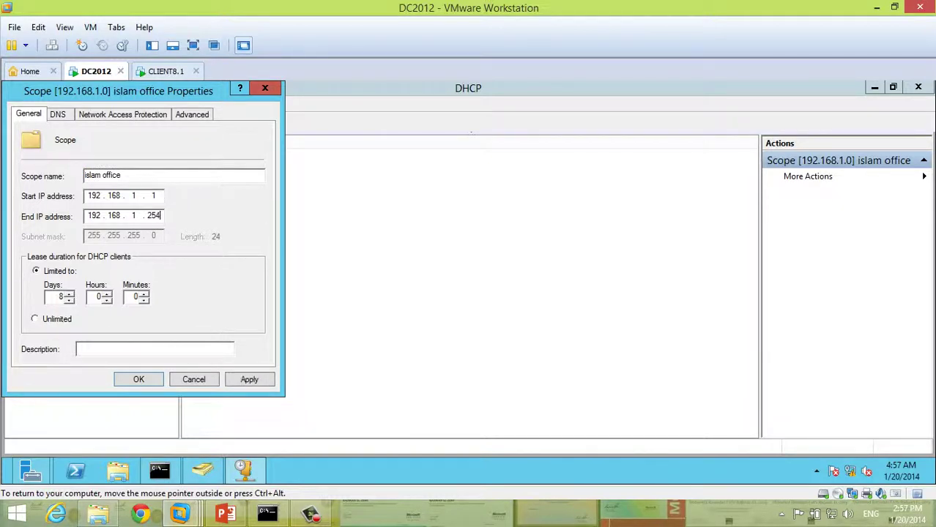
pyautogui.click(158, 196)
pyautogui.write('1')
pyautogui.click(141, 380)
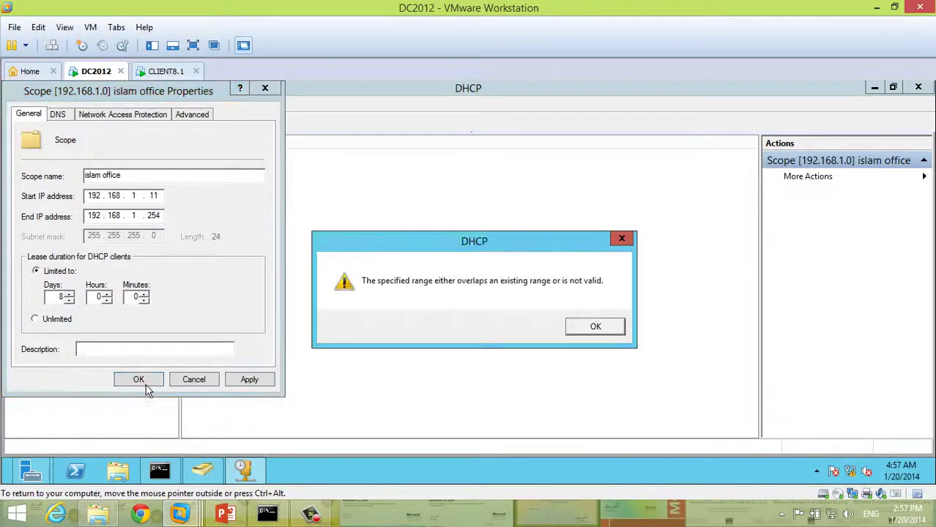
pyautogui.click(601, 331)
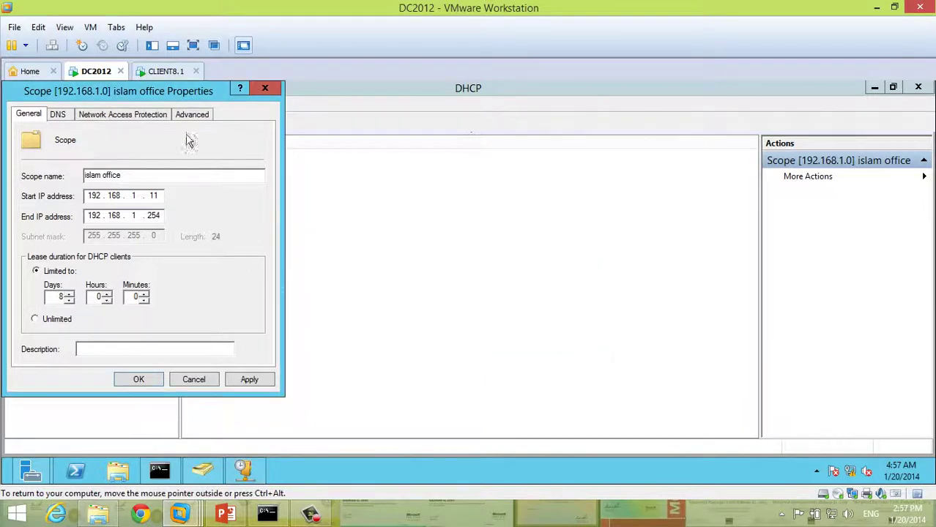
pyautogui.moveTo(172, 102); pyautogui.dragTo(427, 152)
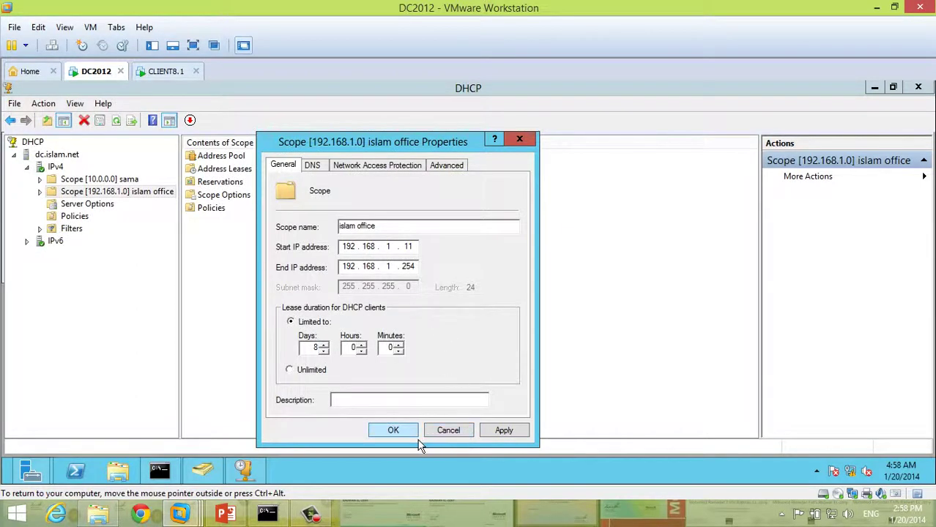
pyautogui.click(394, 434)
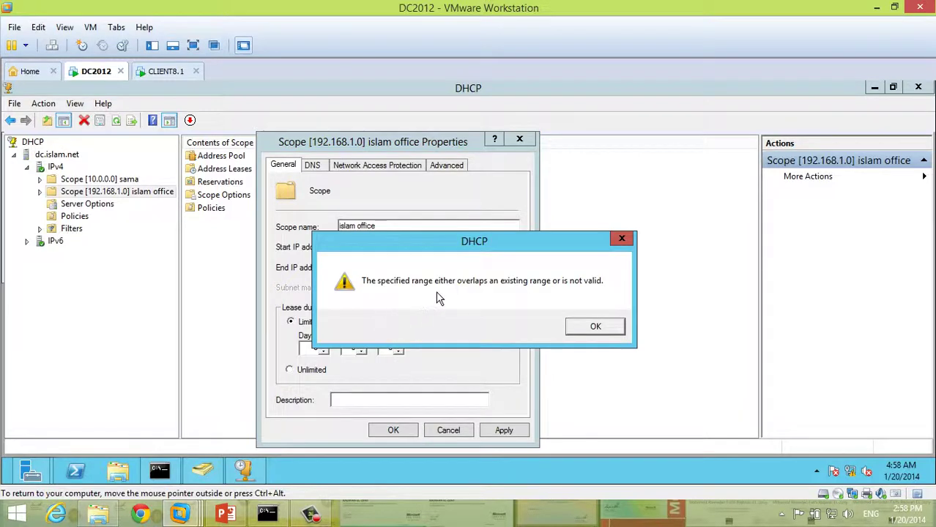
pyautogui.click(596, 329)
pyautogui.click(448, 431)
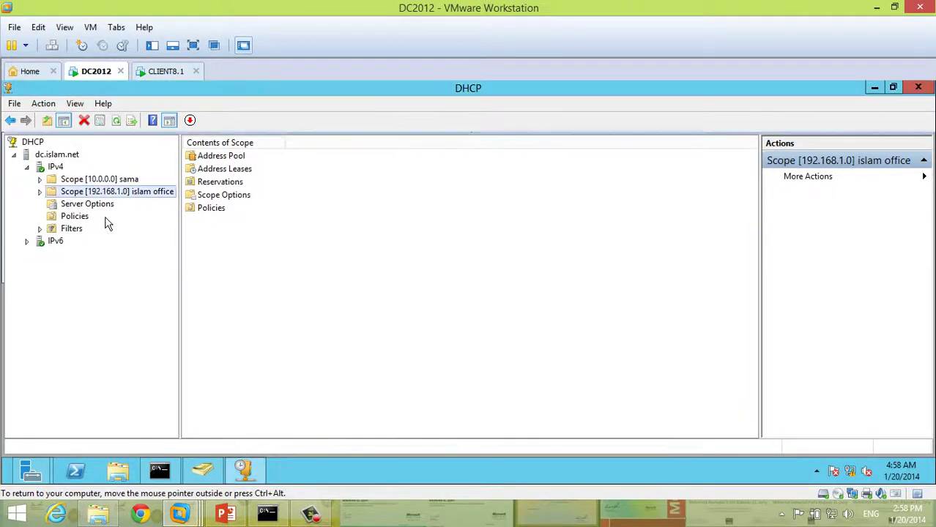
# Step: Examine the distribution range and the excluded range in the islam office scope's address pool
pyautogui.press('Right')
pyautogui.click(87, 208)
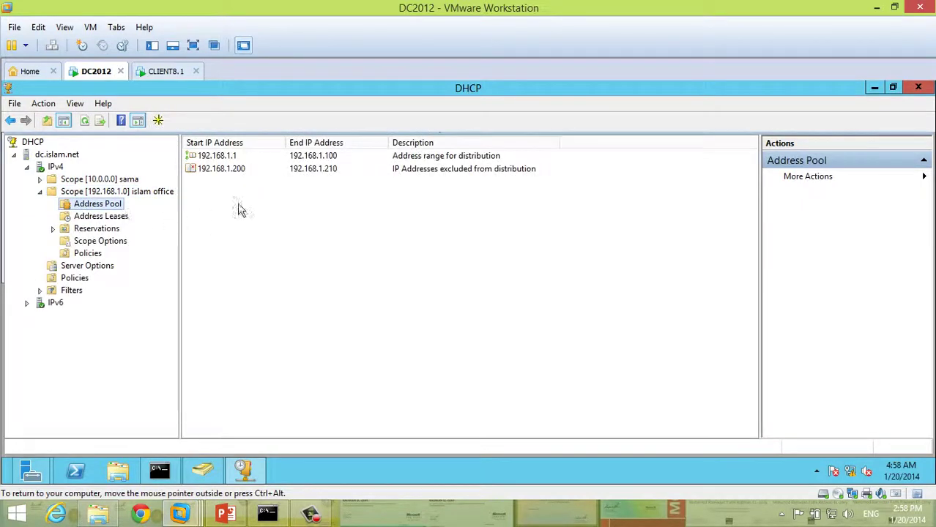
pyautogui.click(245, 176)
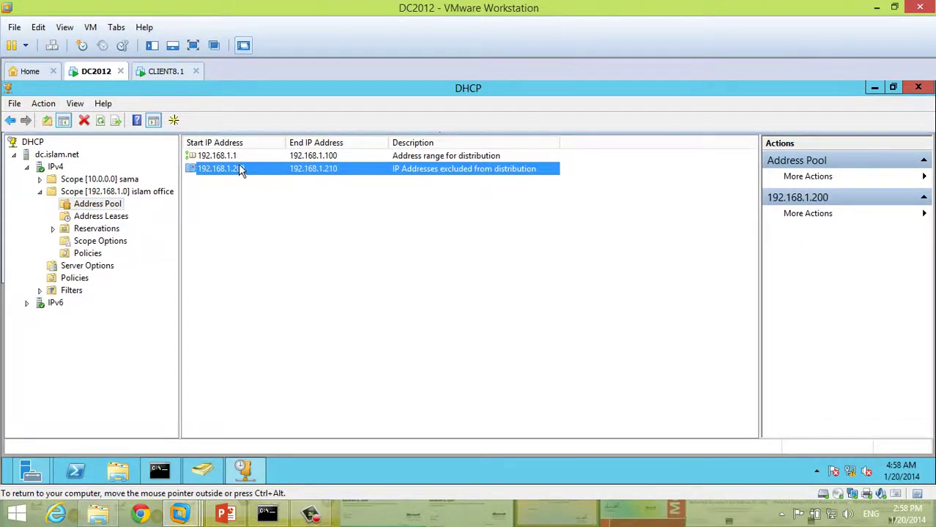
pyautogui.press('Up')
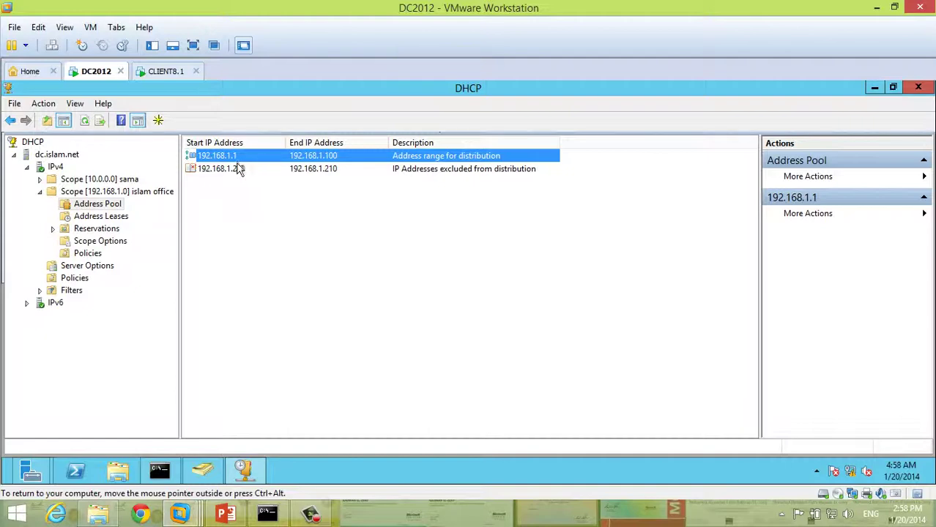
# Step: Refresh the islam office scope's address pool, check its excluded range, and view the client reservation and its options
pyautogui.click(84, 120)
pyautogui.click(231, 174)
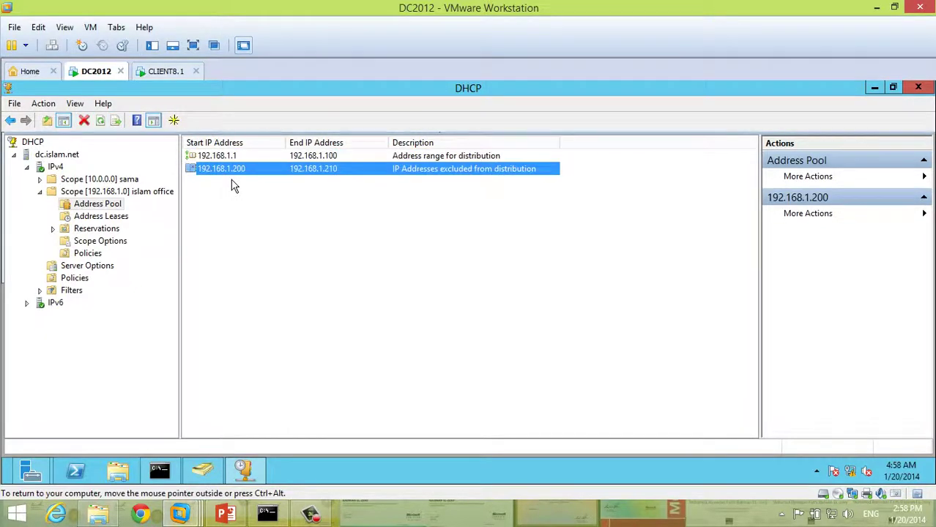
pyautogui.doubleClick(109, 231)
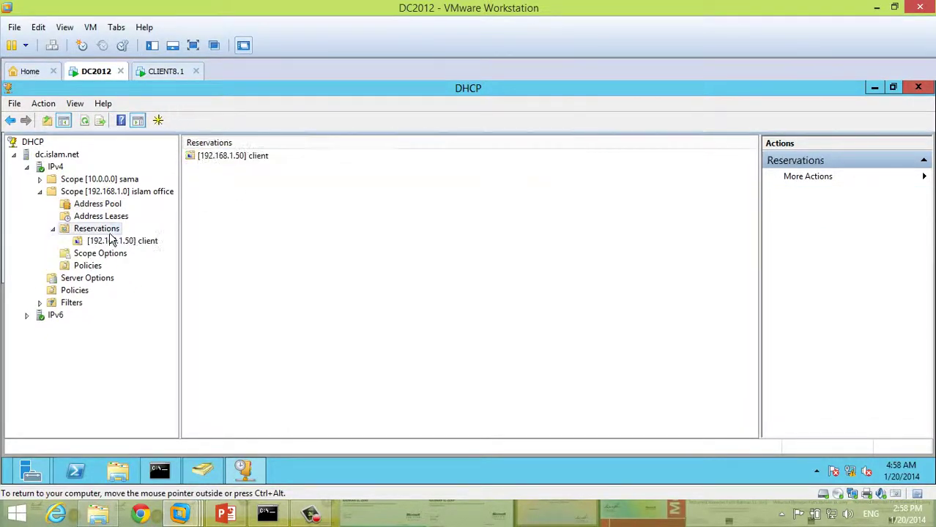
pyautogui.click(111, 242)
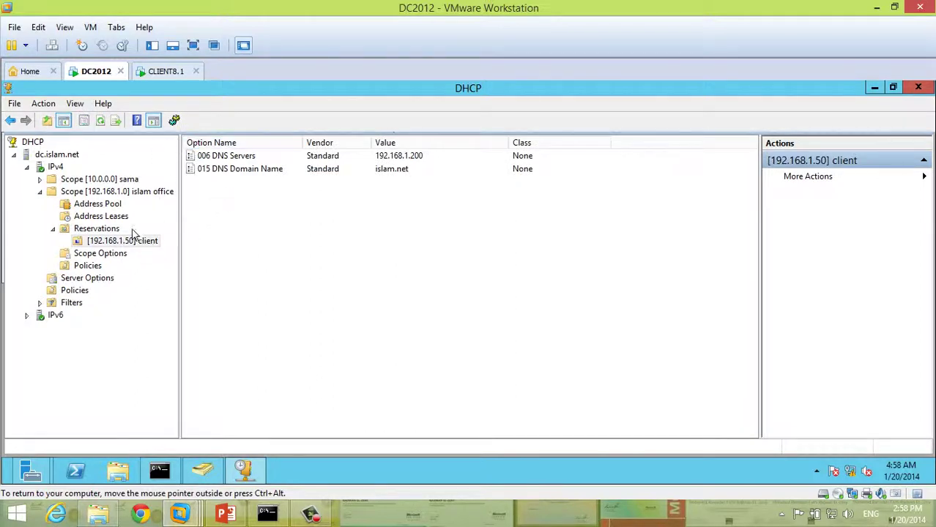
pyautogui.click(113, 231)
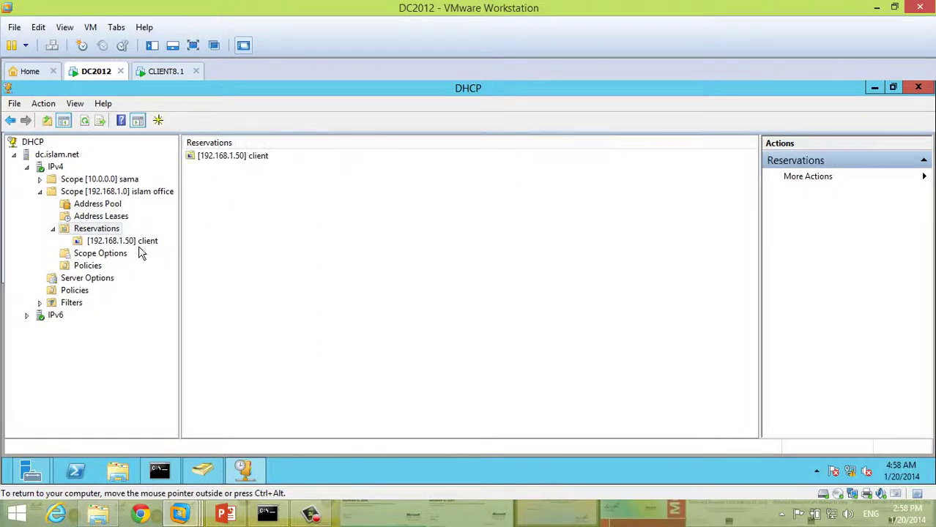
# Step: Set the end IP address of the islam office scope to 192.168.1.254 and apply the change
pyautogui.rightClick(89, 190)
pyautogui.click(157, 356)
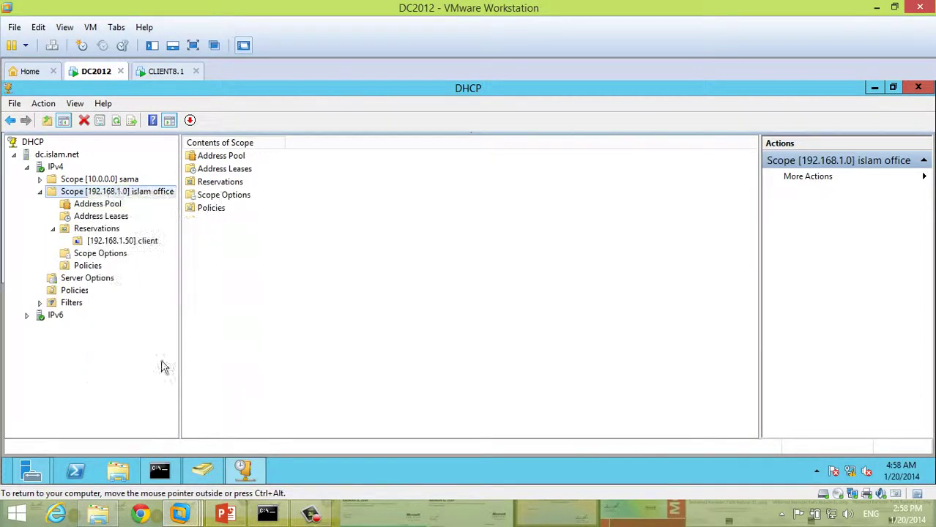
pyautogui.doubleClick(408, 266)
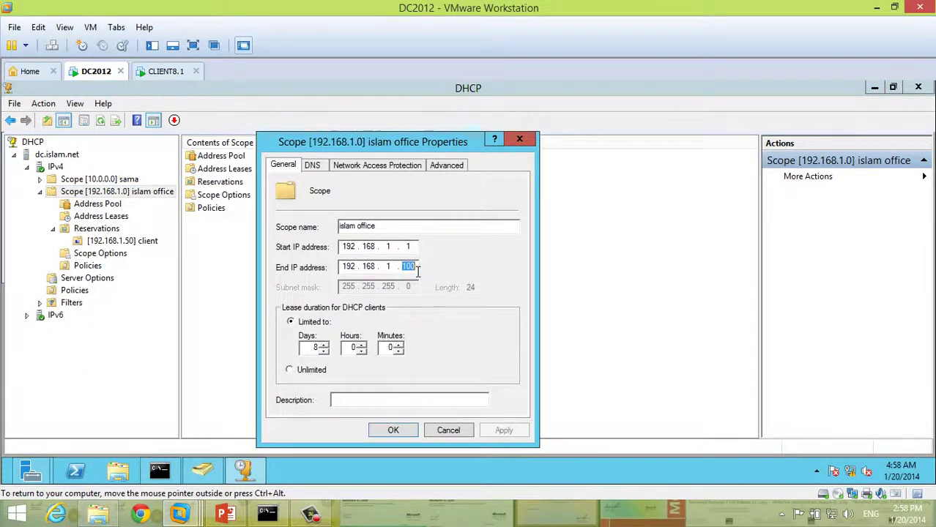
pyautogui.write('254')
pyautogui.click(504, 430)
# Step: Try 192.168.1.10 and 192.168.1.11 as the islam office scope's start IP address, applying each value
pyautogui.click(418, 249)
pyautogui.write('10')
pyautogui.click(503, 431)
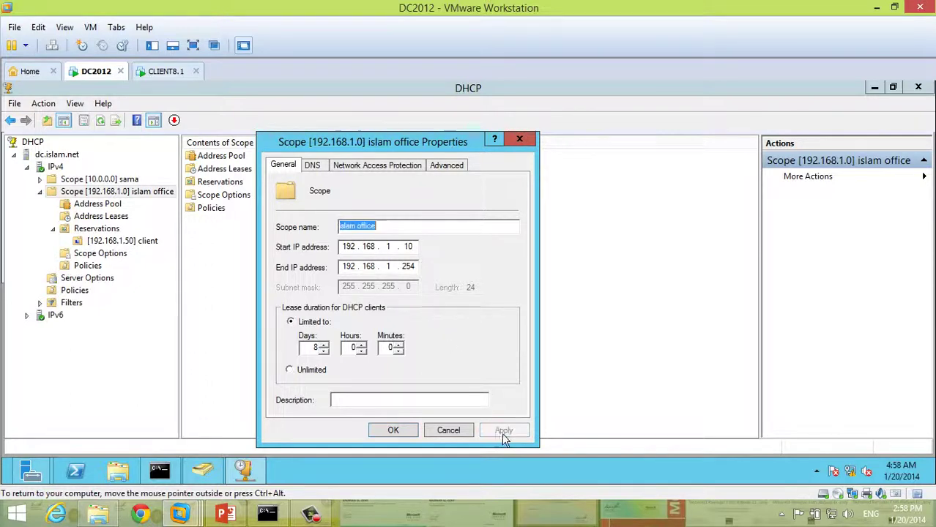
pyautogui.click(414, 249)
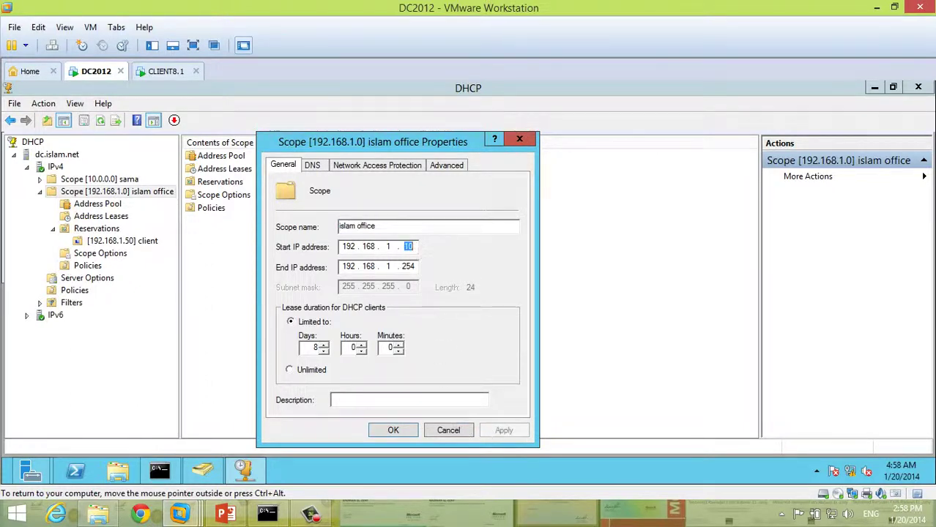
pyautogui.write('11')
pyautogui.click(516, 434)
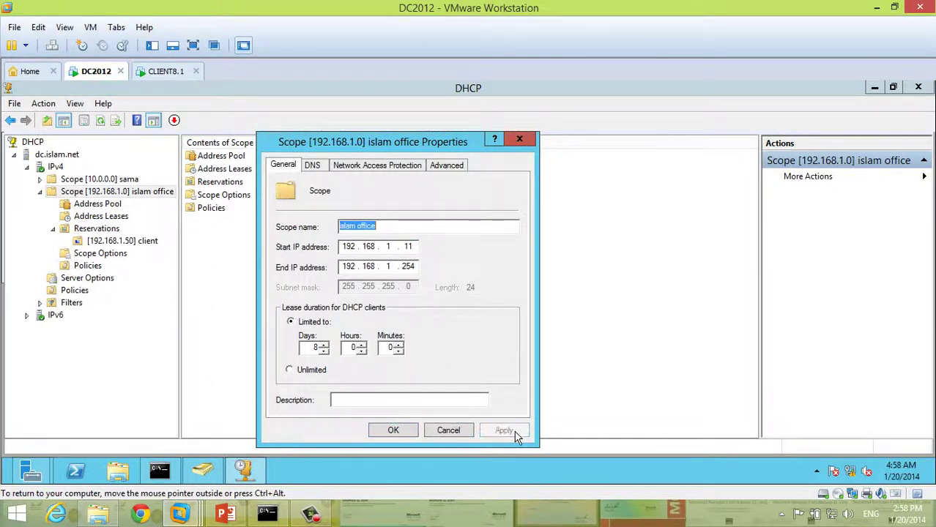
pyautogui.click(395, 430)
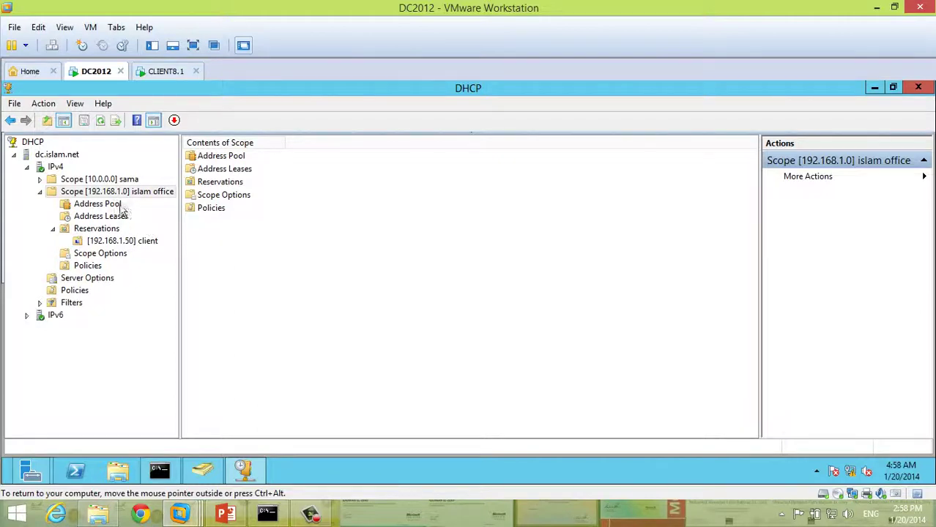
# Step: Check the start and end IP addresses in the islam office scope's properties
pyautogui.rightClick(89, 192)
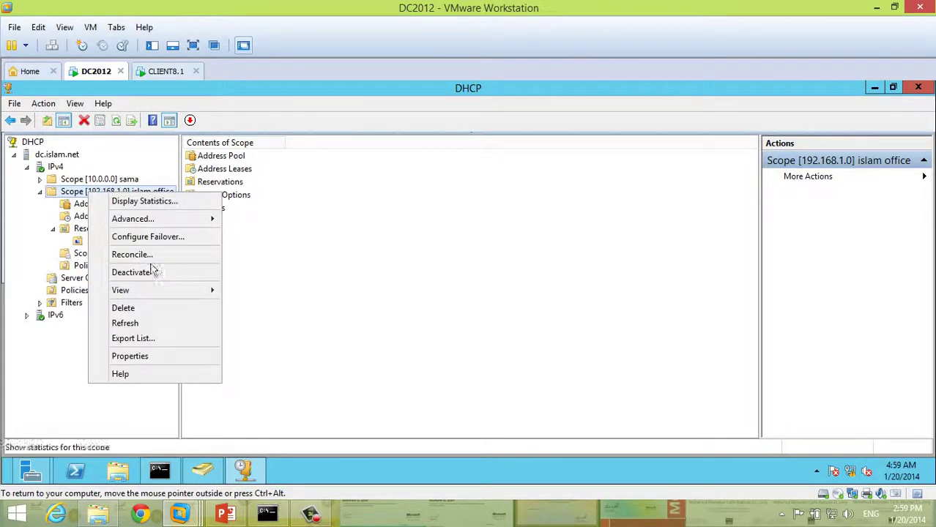
pyautogui.click(196, 356)
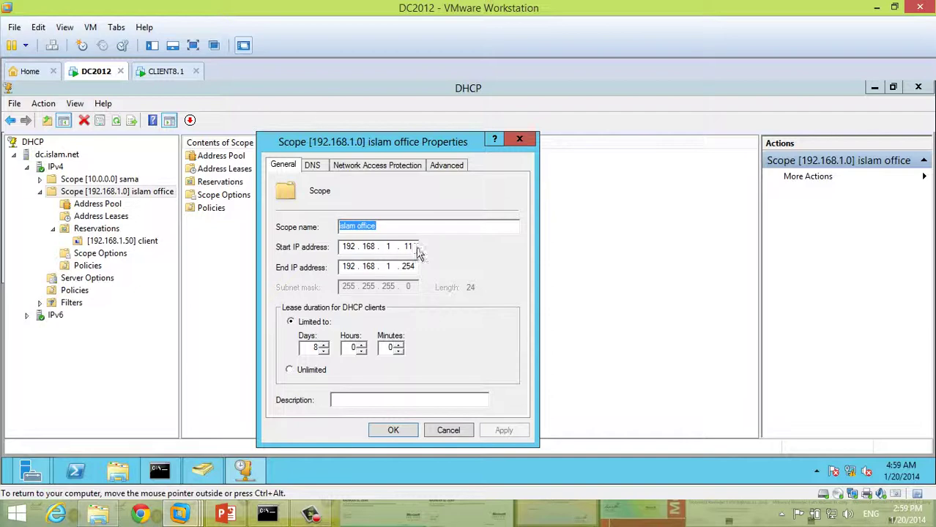
pyautogui.click(448, 432)
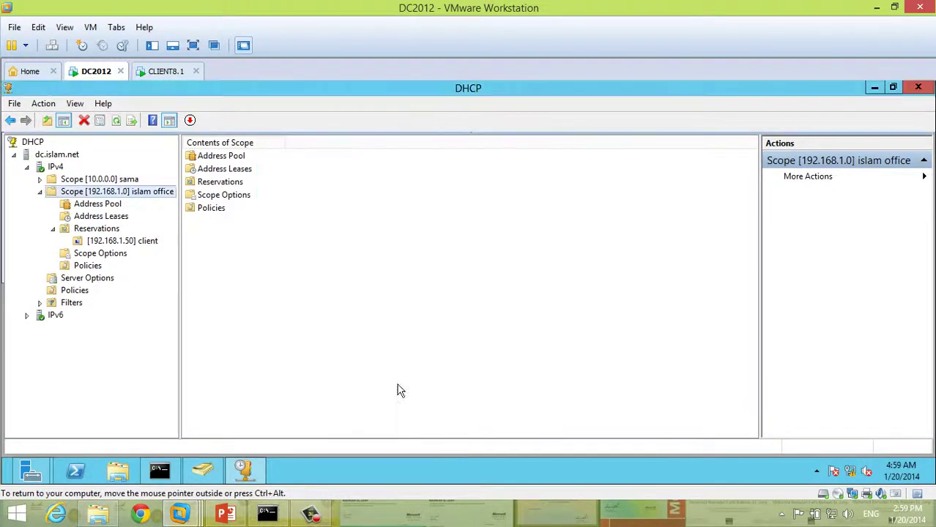
# Step: Try to create a new IPv4 scope named a with the range 192.168.1.1 through 192.168.1.10, and cancel it
pyautogui.rightClick(60, 168)
pyautogui.click(104, 204)
pyautogui.press('Return')
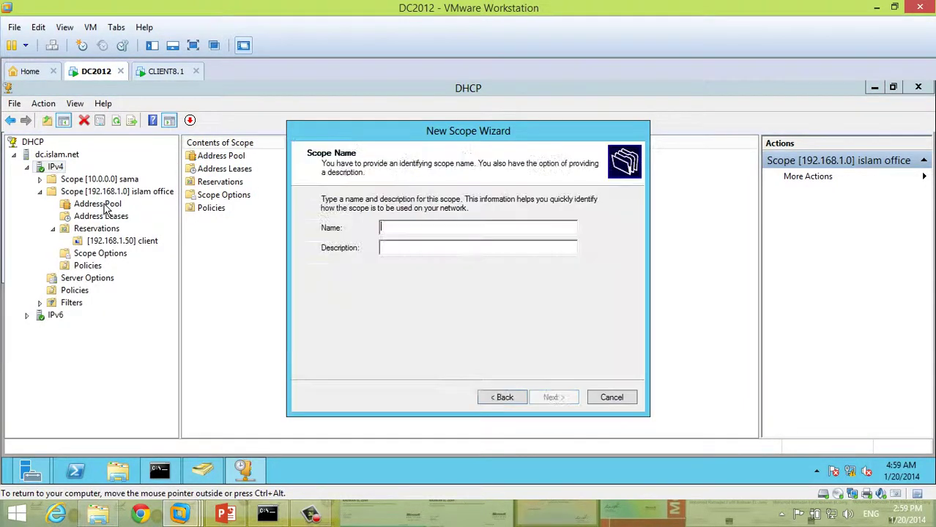
pyautogui.write('a')
pyautogui.press('Return')
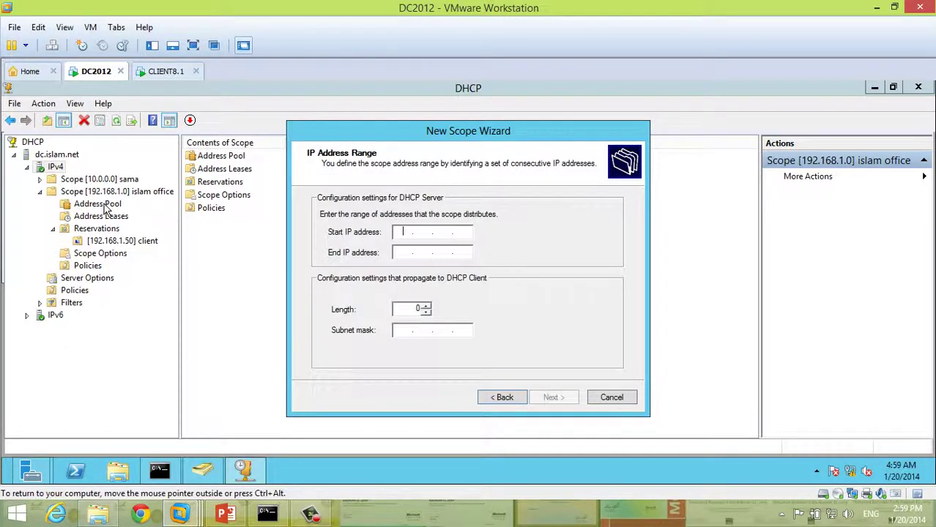
pyautogui.write('192.168.1.1')
pyautogui.press('Tab')
pyautogui.write('192.168.1')
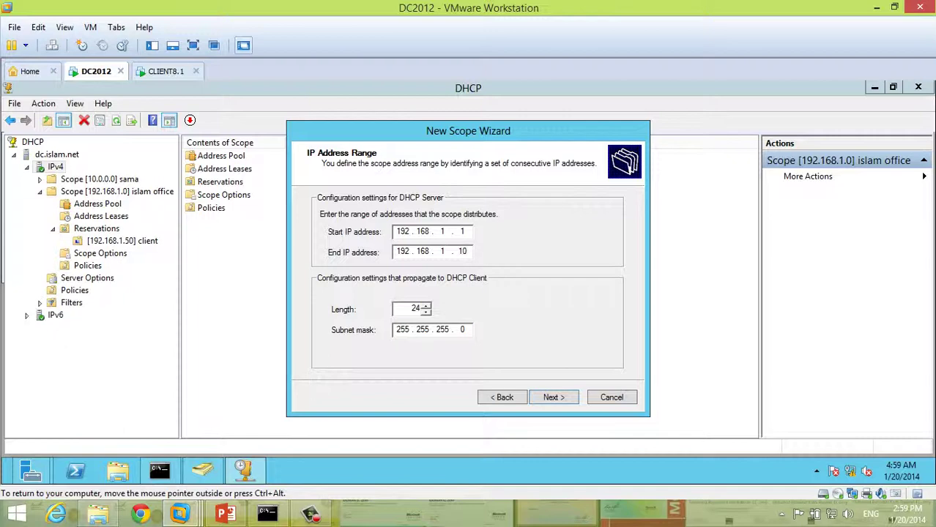
pyautogui.click(571, 400)
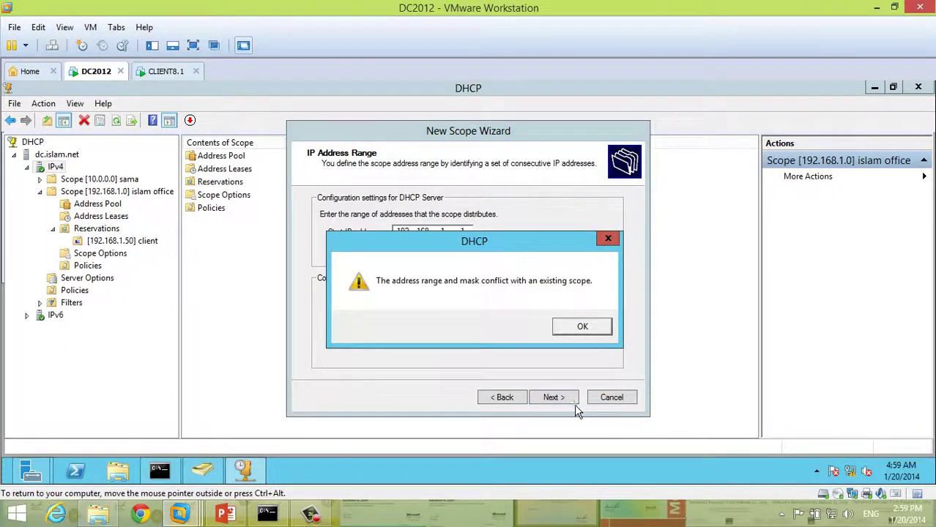
pyautogui.click(573, 331)
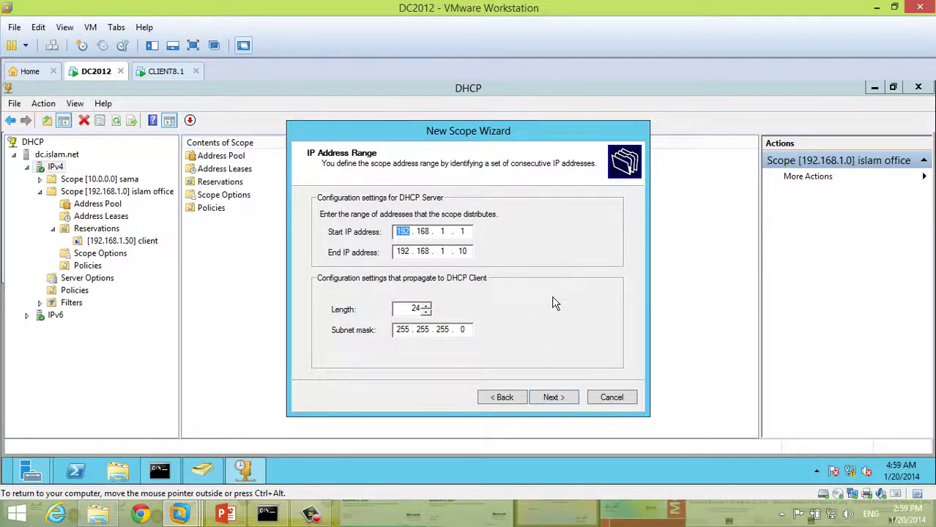
pyautogui.click(614, 399)
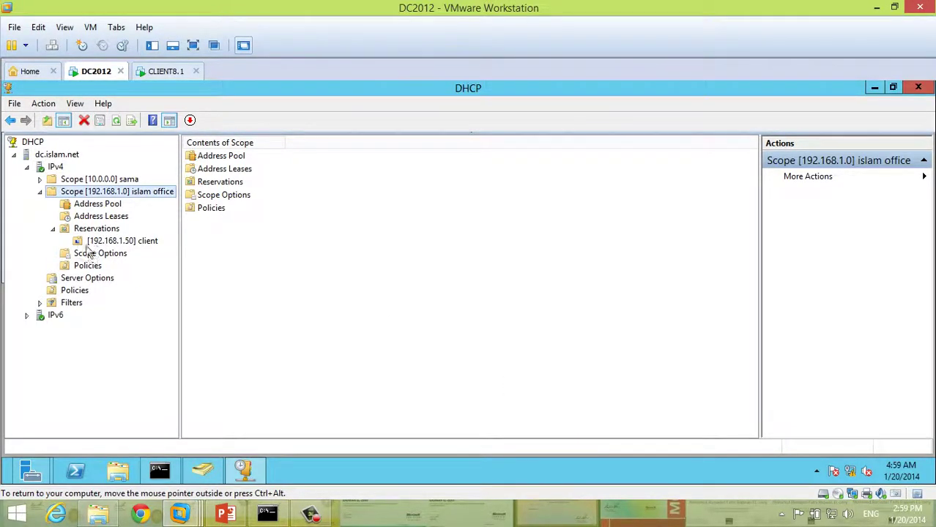
# Step: Set the start IP address of the islam office scope to 192.168.1.1
pyautogui.doubleClick(81, 191)
pyautogui.rightClick(82, 192)
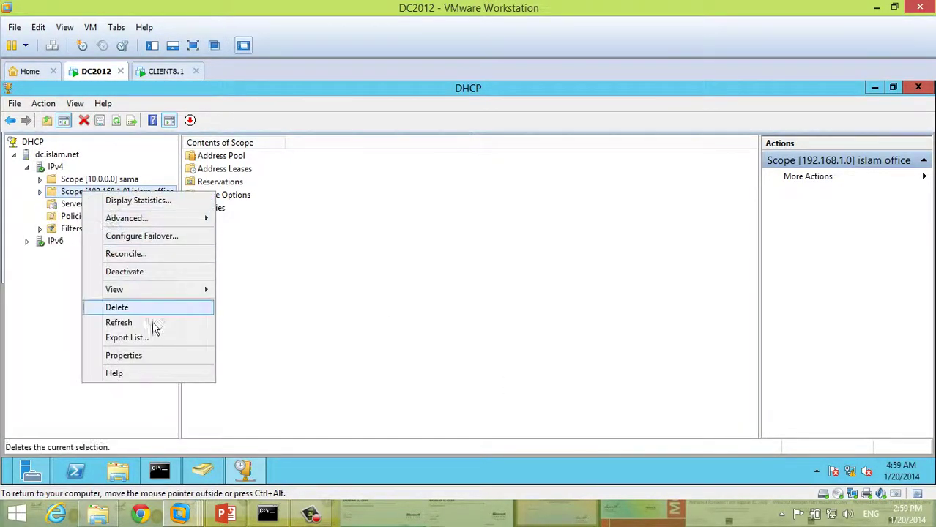
pyautogui.click(157, 359)
pyautogui.doubleClick(438, 235)
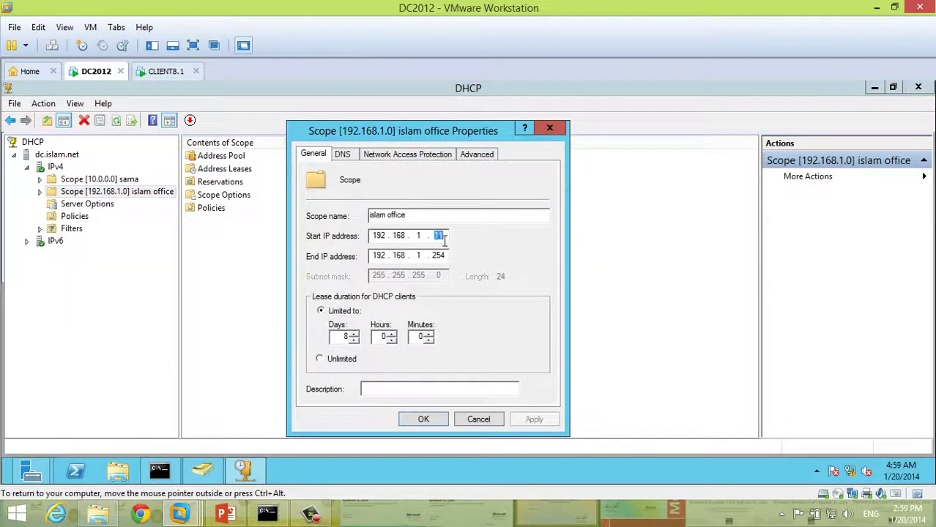
pyautogui.write('1')
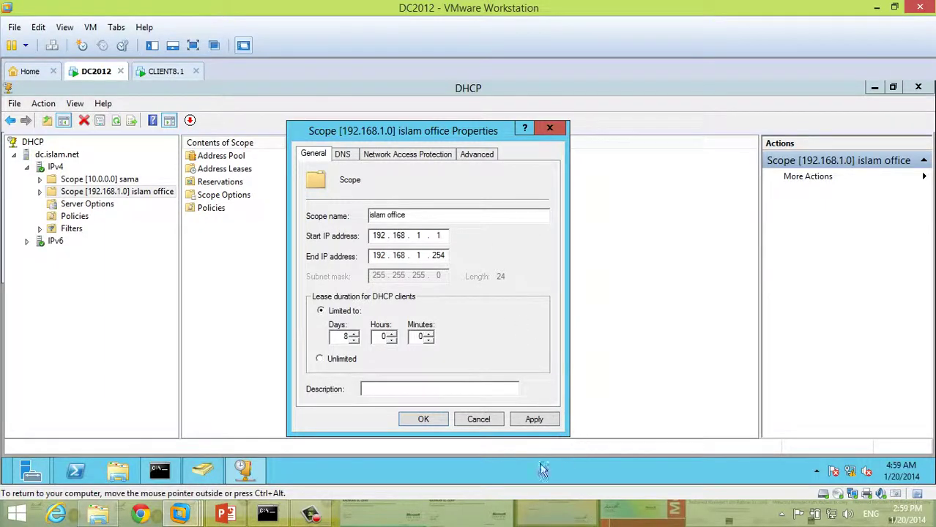
pyautogui.click(436, 420)
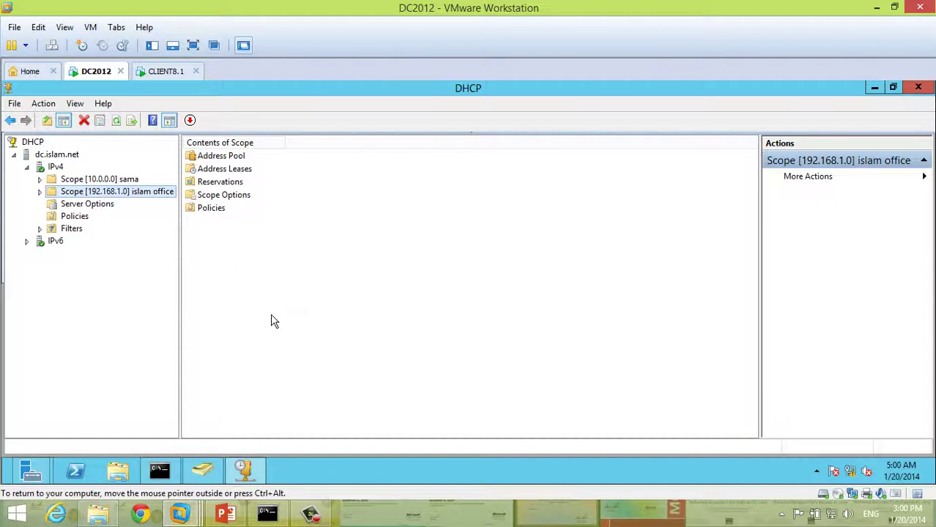
# Step: View the islam office scope's options and open their configuration
pyautogui.click(39, 191)
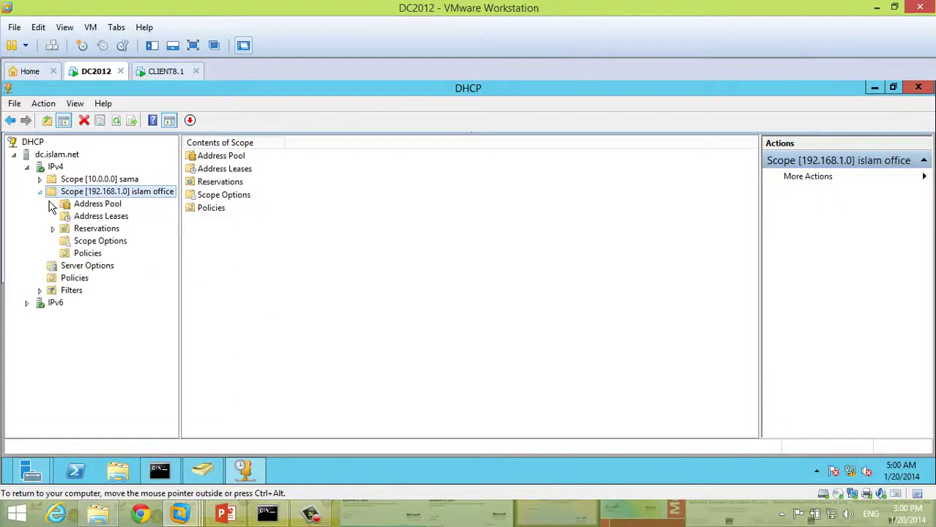
pyautogui.click(100, 241)
pyautogui.rightClick(263, 234)
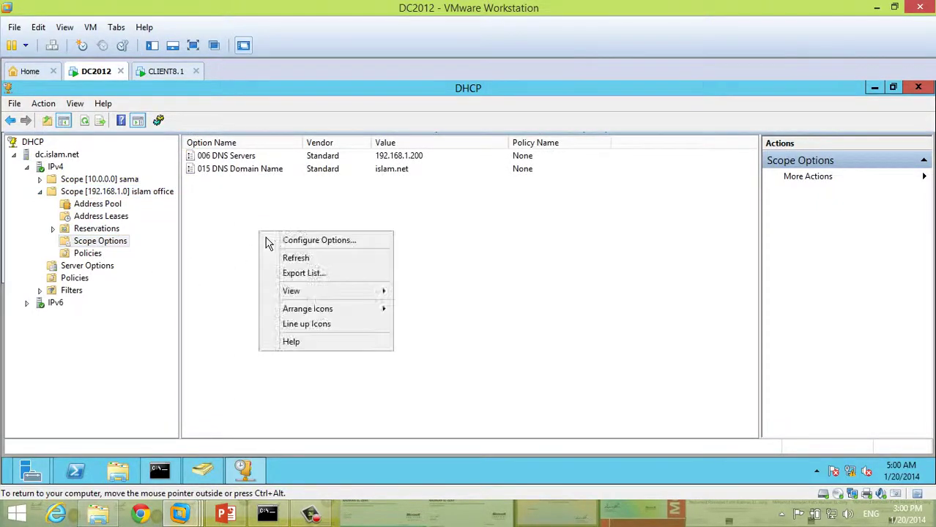
pyautogui.click(339, 243)
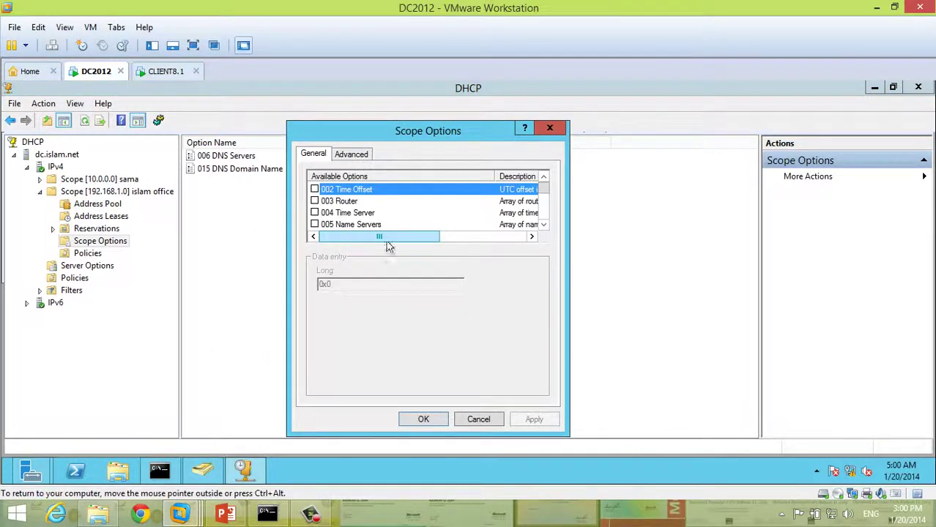
# Step: Examine the vendor classes in the advanced scope options and look through the DHCP Standard Options
pyautogui.click(364, 157)
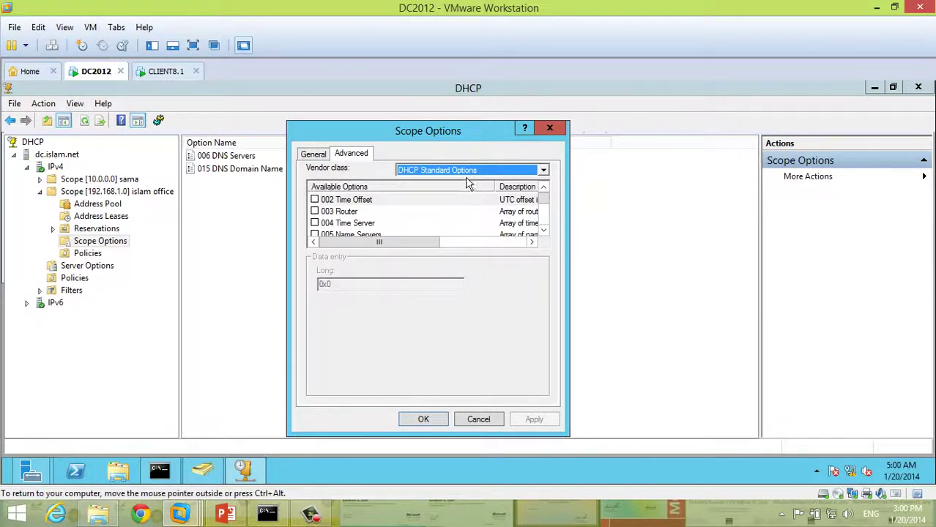
pyautogui.click(498, 173)
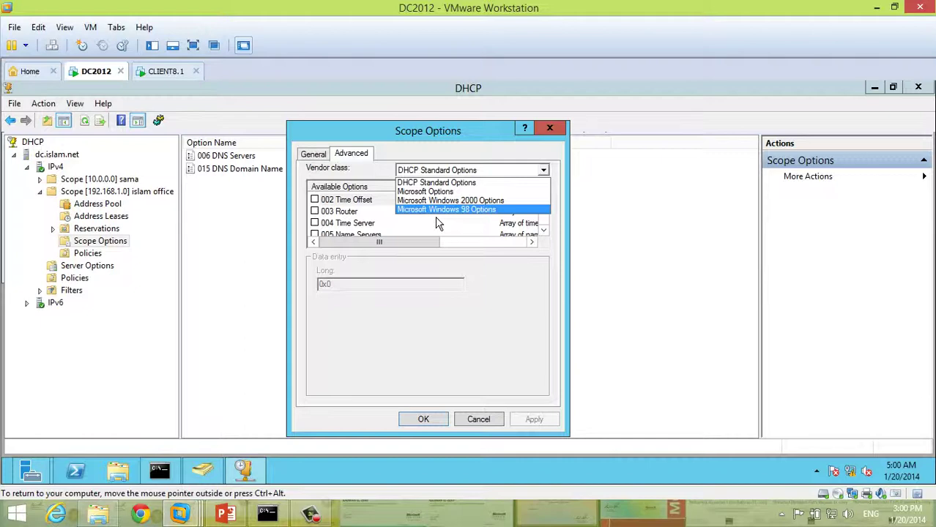
pyautogui.click(400, 167)
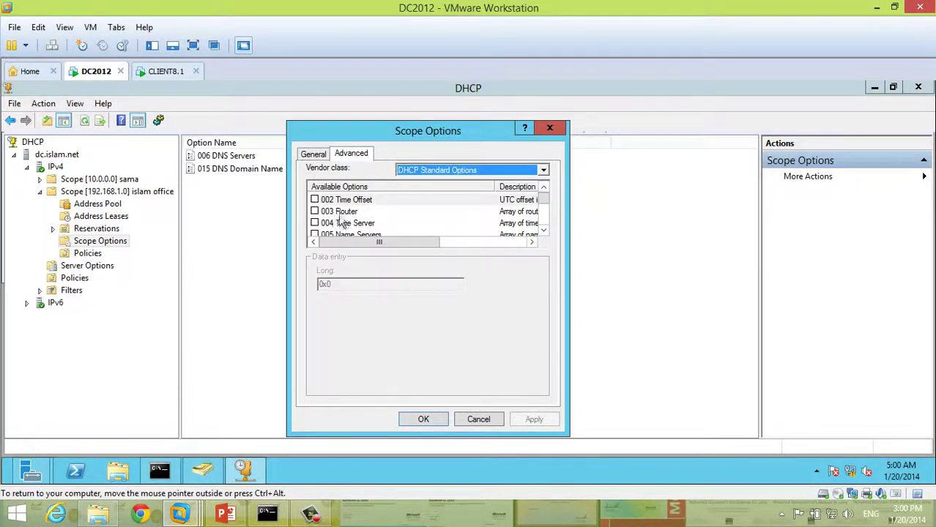
pyautogui.click(545, 232)
pyautogui.click(545, 233)
pyautogui.click(545, 232)
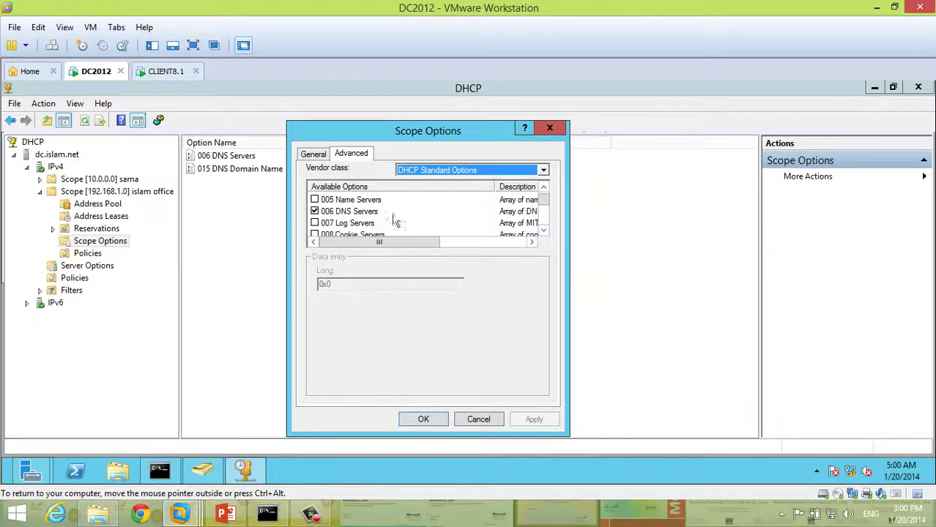
# Step: View the available options of the Microsoft Windows 98 Options and Microsoft Options vendor classes
pyautogui.click(443, 173)
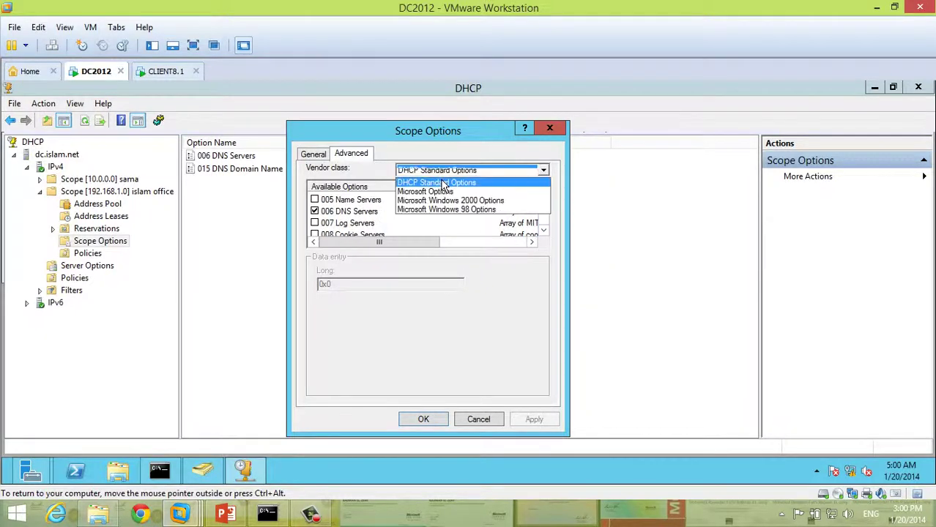
pyautogui.click(447, 210)
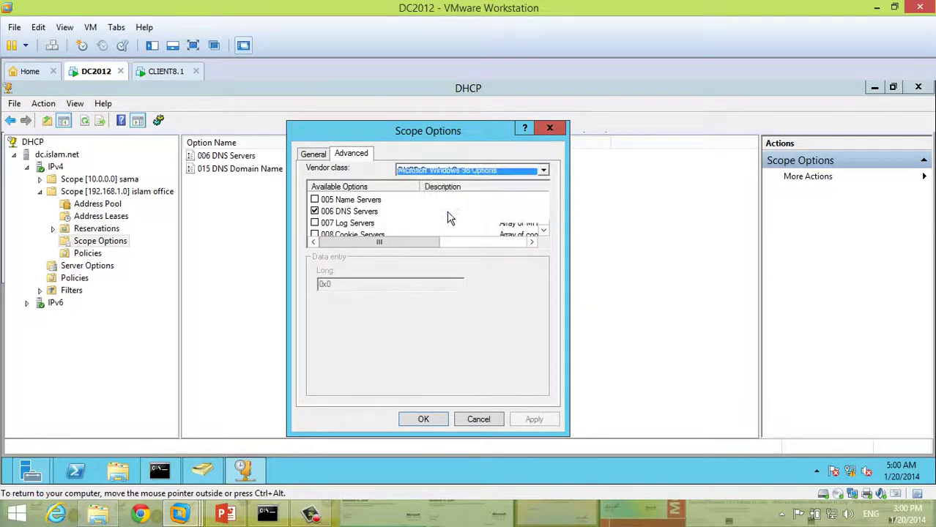
pyautogui.click(443, 171)
pyautogui.click(450, 193)
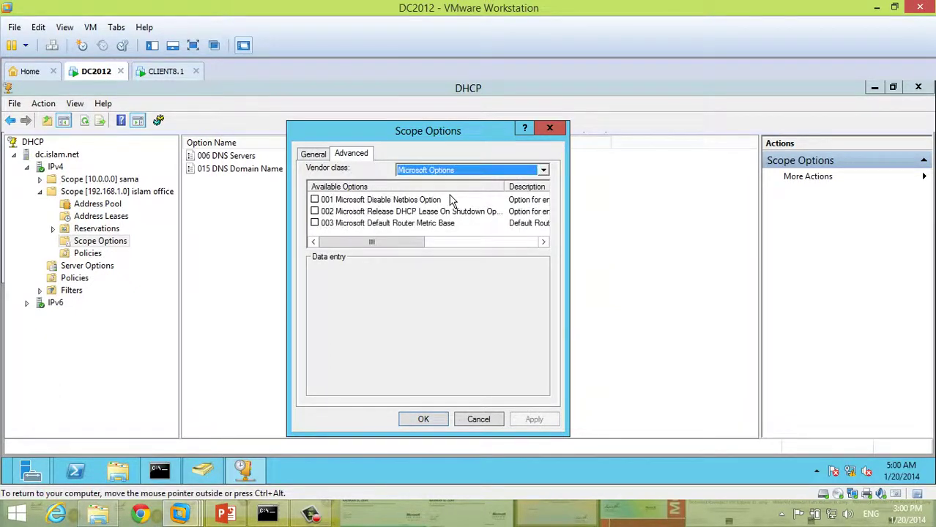
pyautogui.click(541, 171)
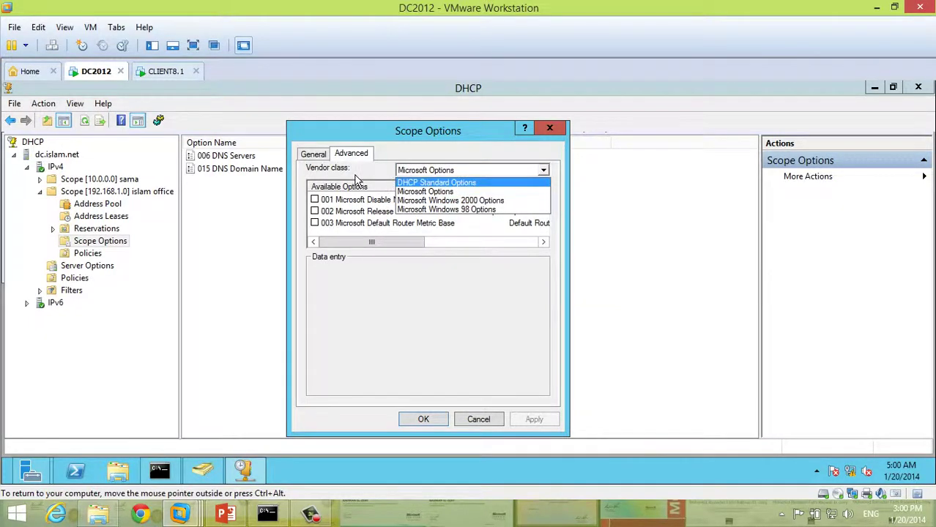
pyautogui.click(327, 166)
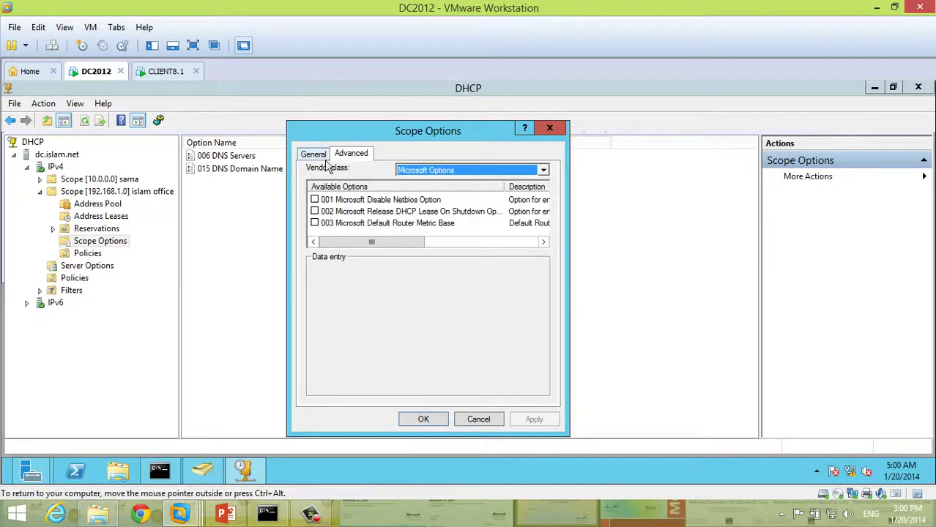
# Step: View the general scope options, close them without changes and collapse the islam office scope
pyautogui.click(315, 155)
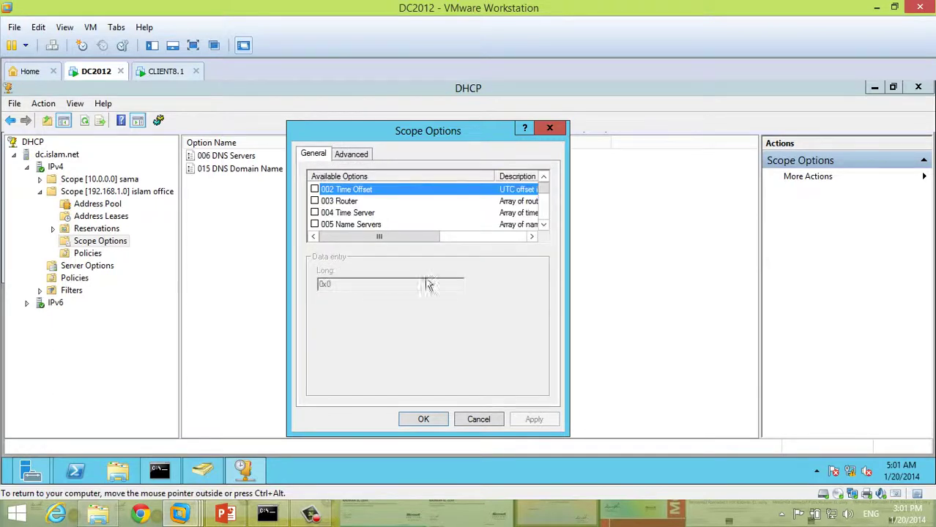
pyautogui.click(489, 425)
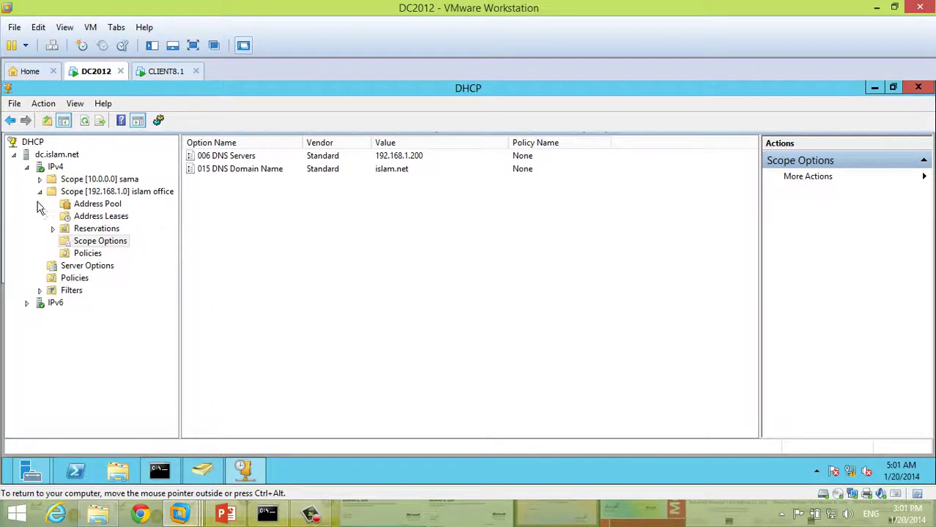
pyautogui.press('Left')
pyautogui.press('Left')
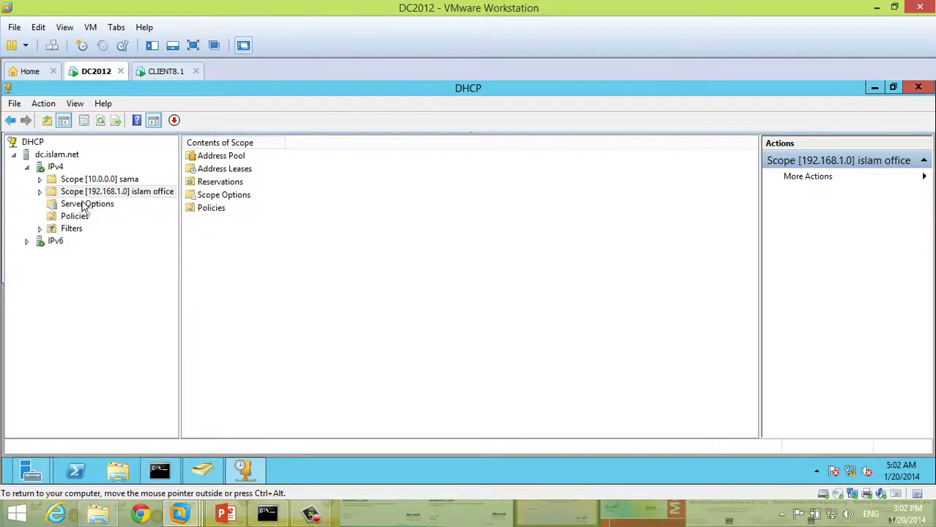
# Step: Examine the DHCP user classes defined for IPv4, widening the name column to read the full class names
pyautogui.rightClick(56, 170)
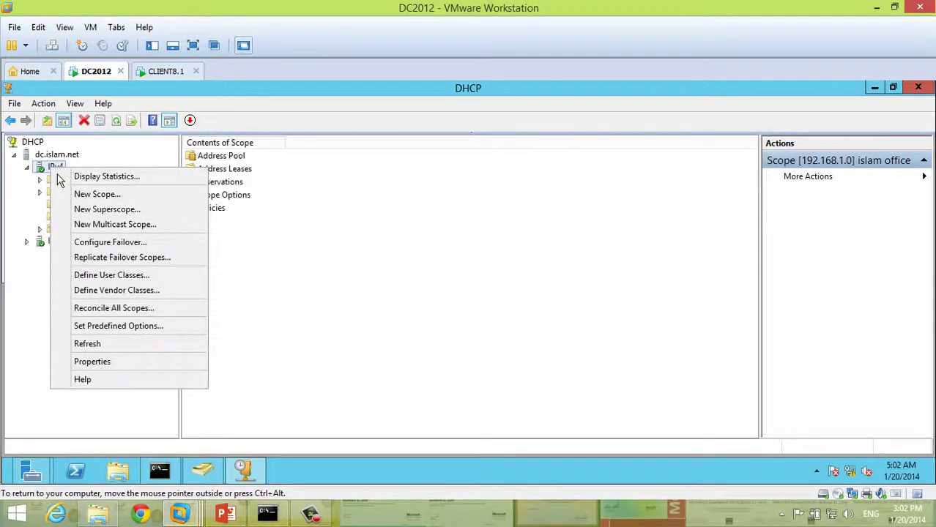
pyautogui.click(119, 285)
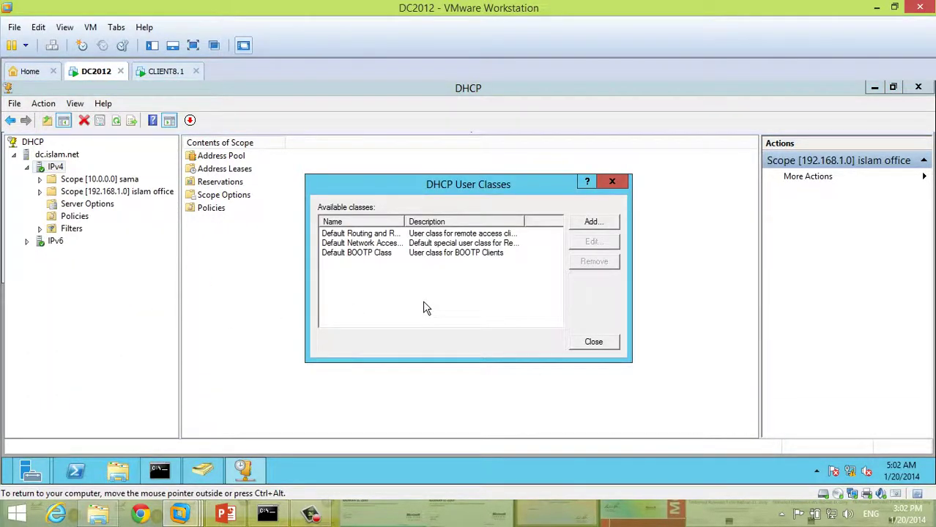
pyautogui.moveTo(405, 227); pyautogui.dragTo(445, 230)
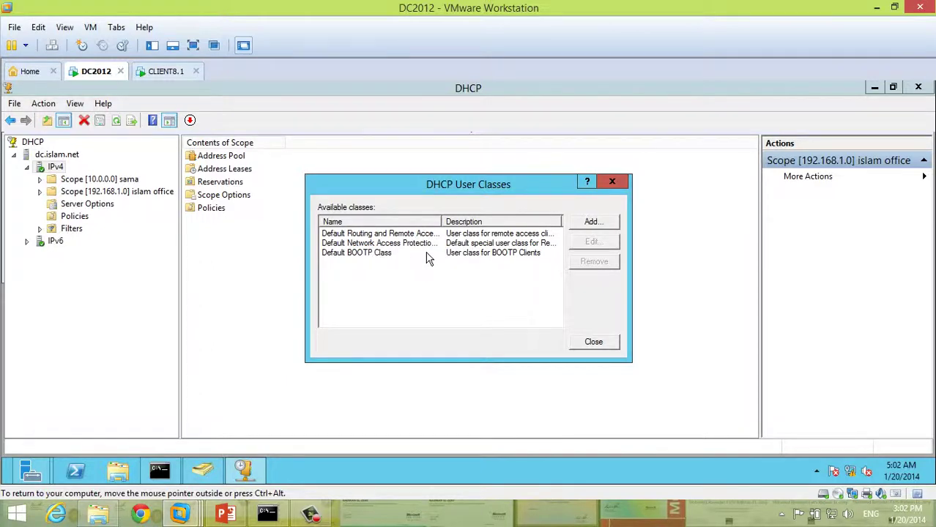
pyautogui.click(371, 255)
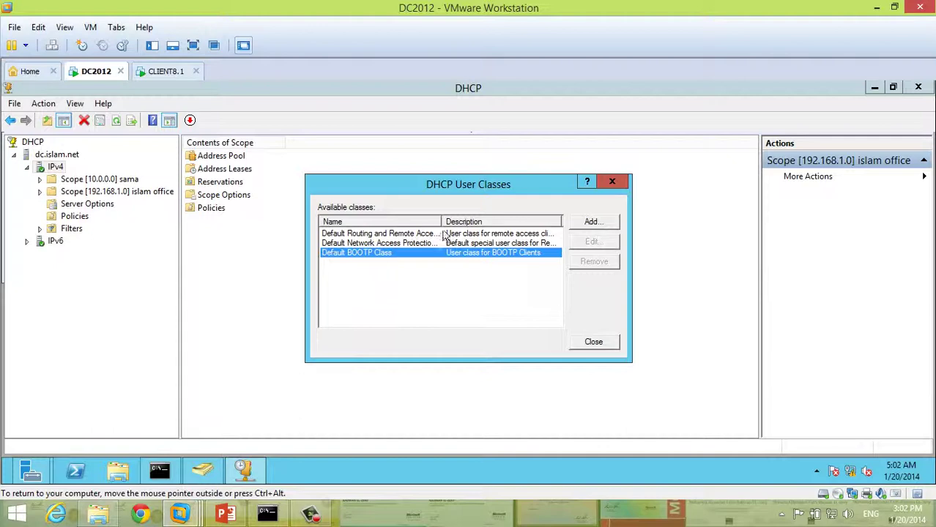
pyautogui.moveTo(448, 224); pyautogui.dragTo(501, 223)
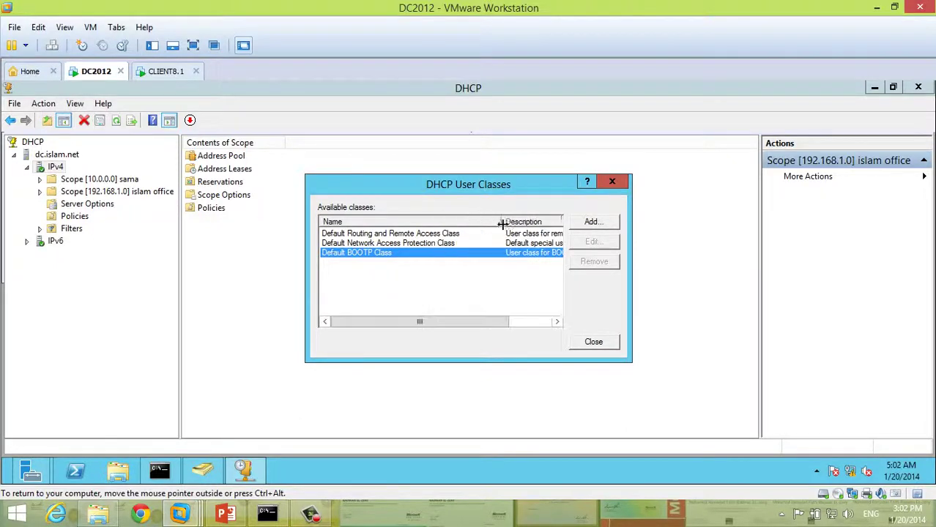
pyautogui.click(438, 236)
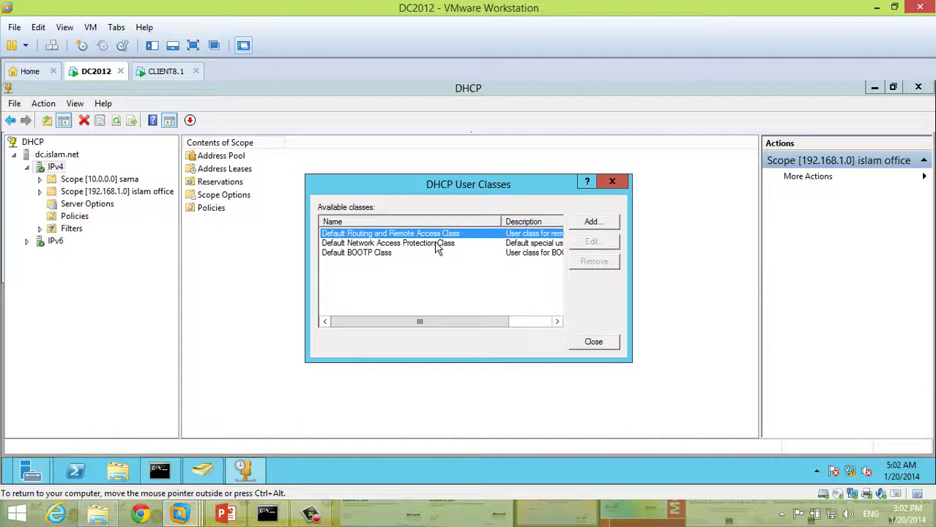
pyautogui.click(396, 245)
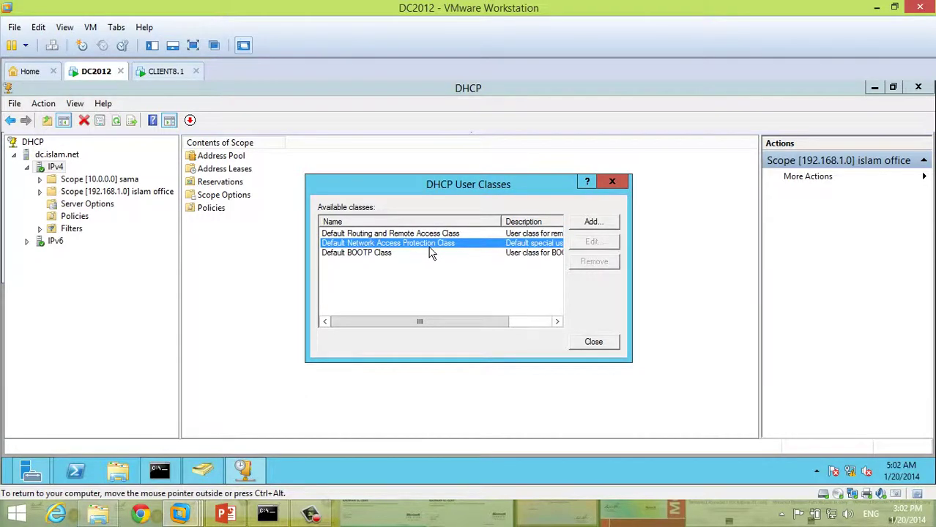
pyautogui.click(609, 345)
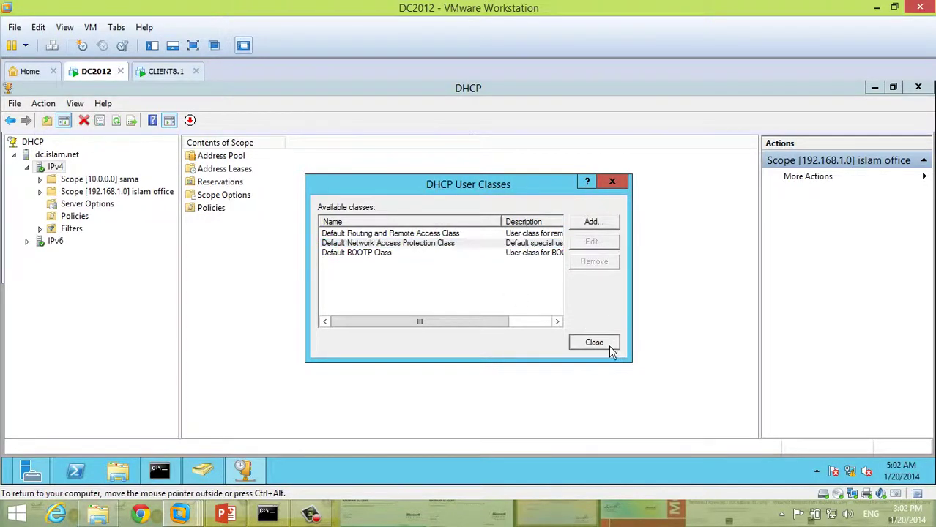
# Step: Start a new server-level IPv4 policy named "set dns server for VPN users" and proceed to its conditions
pyautogui.click(78, 219)
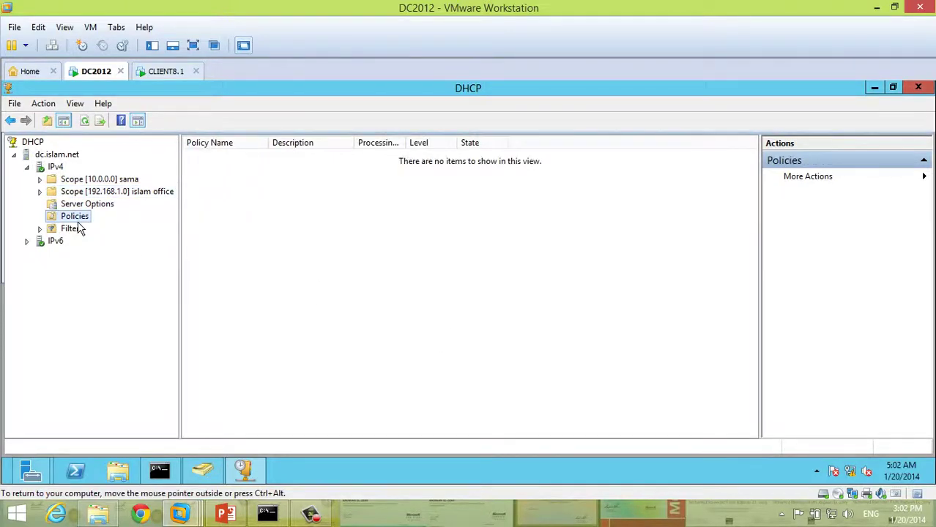
pyautogui.rightClick(78, 221)
pyautogui.click(128, 228)
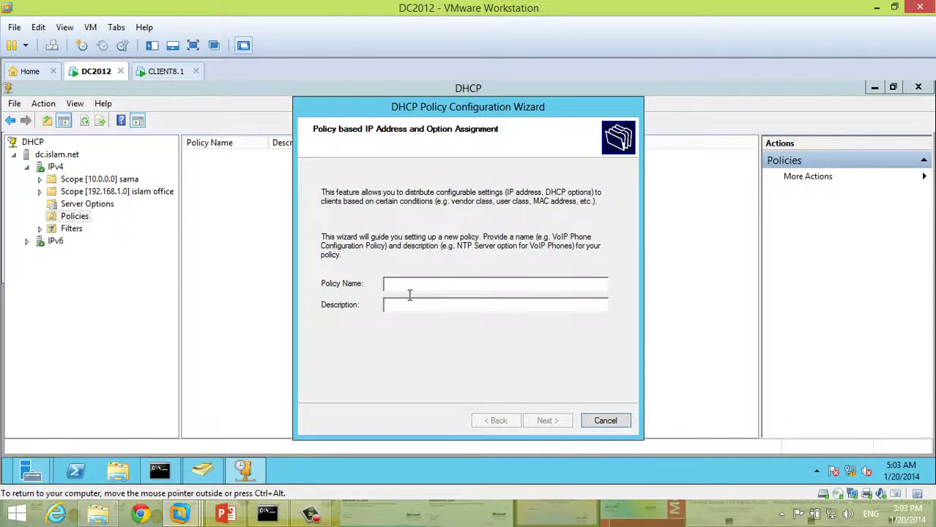
pyautogui.write('set ')
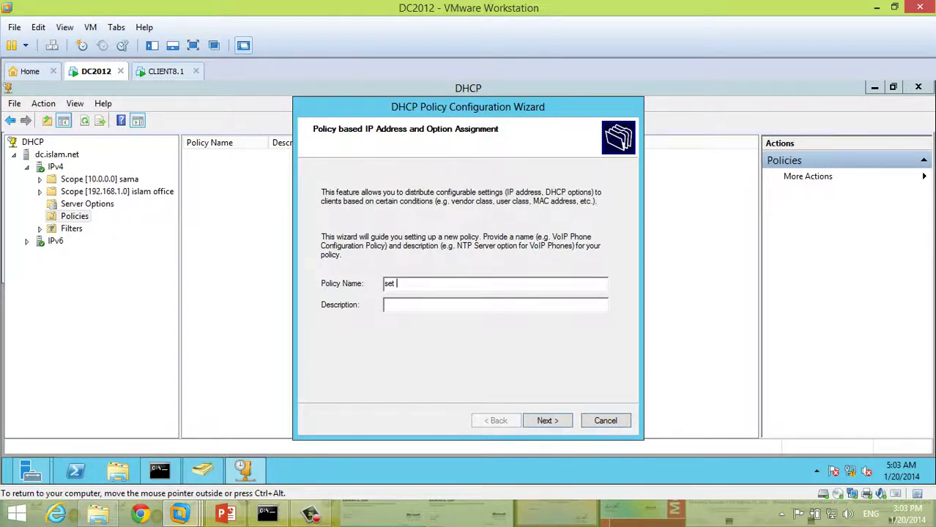
pyautogui.write('dns server for VPN users')
pyautogui.click(566, 423)
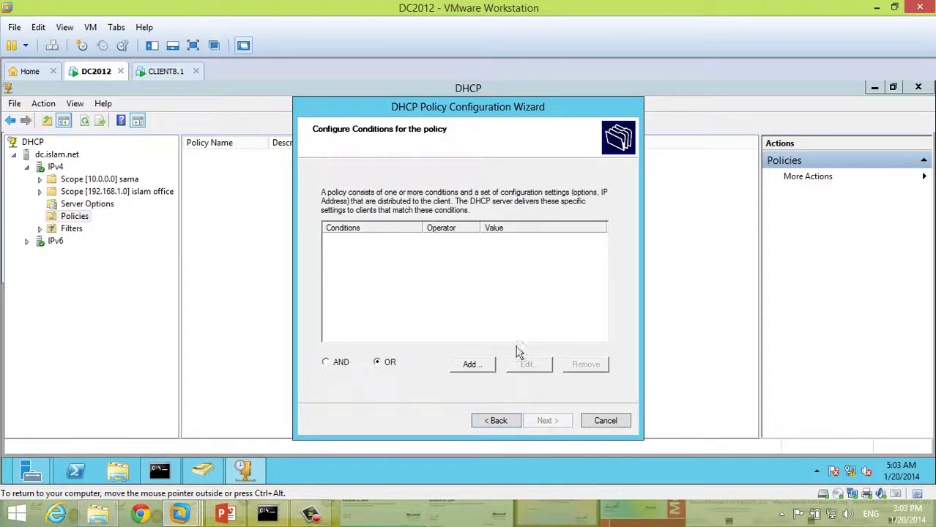
# Step: Begin a new policy condition with User Class as the criteria and Equals as the operator
pyautogui.click(473, 364)
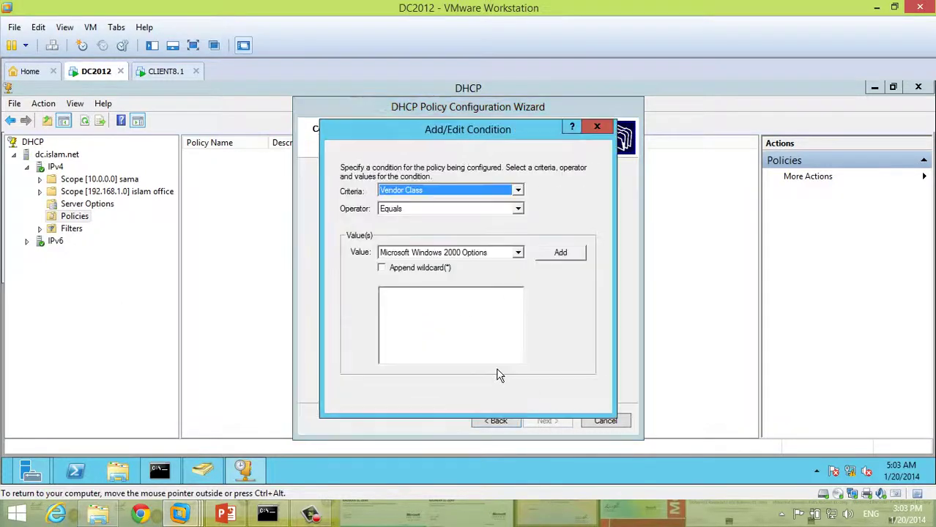
pyautogui.click(440, 192)
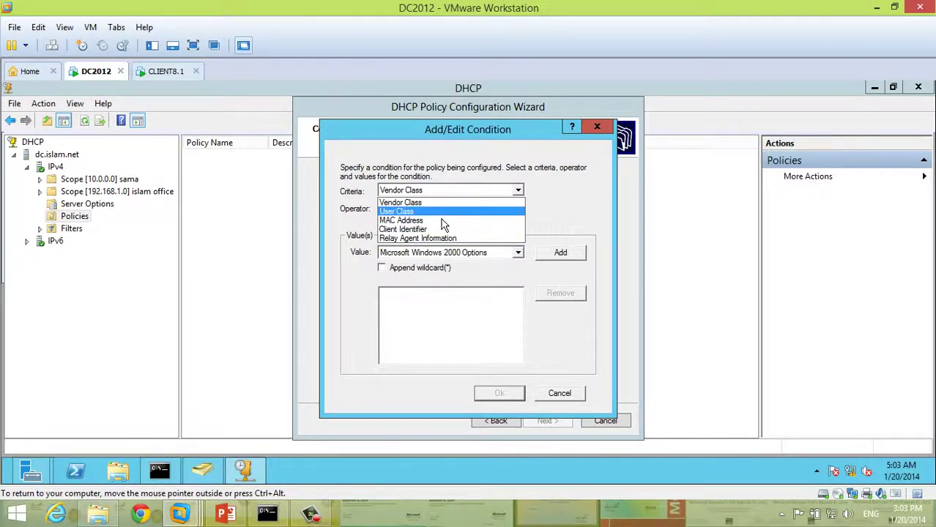
pyautogui.press('Return')
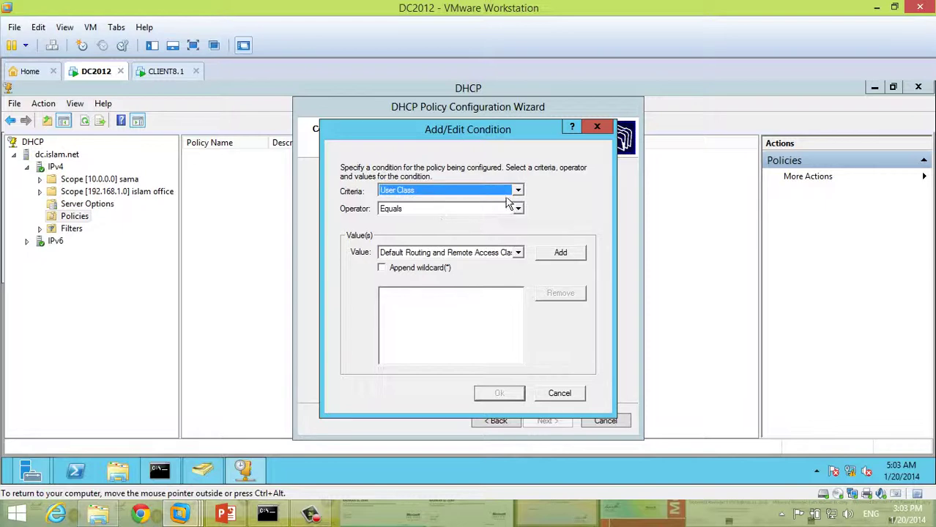
pyautogui.click(521, 194)
pyautogui.click(566, 206)
pyautogui.click(428, 210)
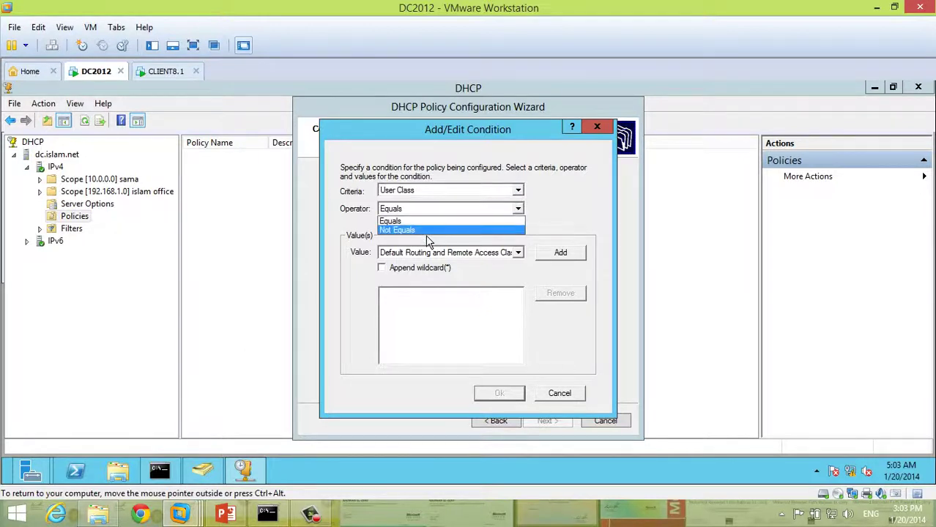
pyautogui.click(434, 223)
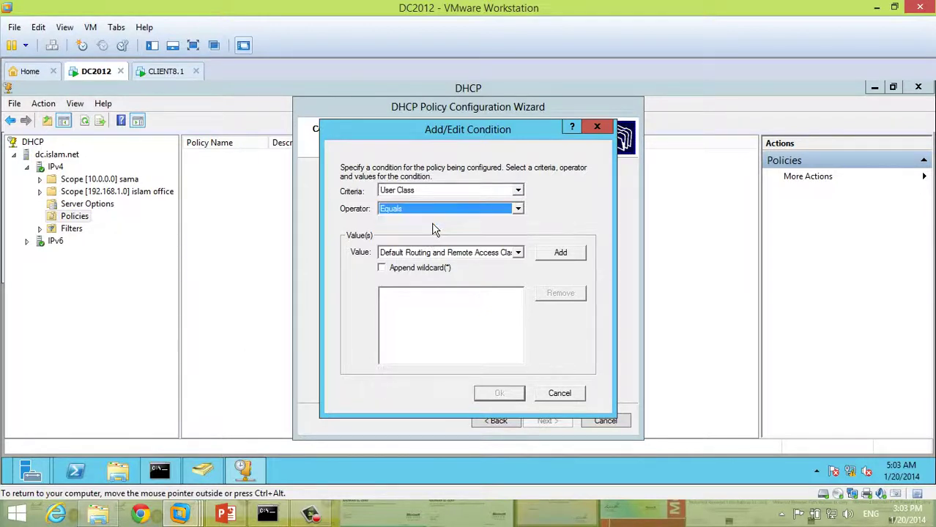
# Step: Add Default Routing and Remote Access Class as the condition's value, accept the condition and proceed to the policy settings
pyautogui.click(518, 253)
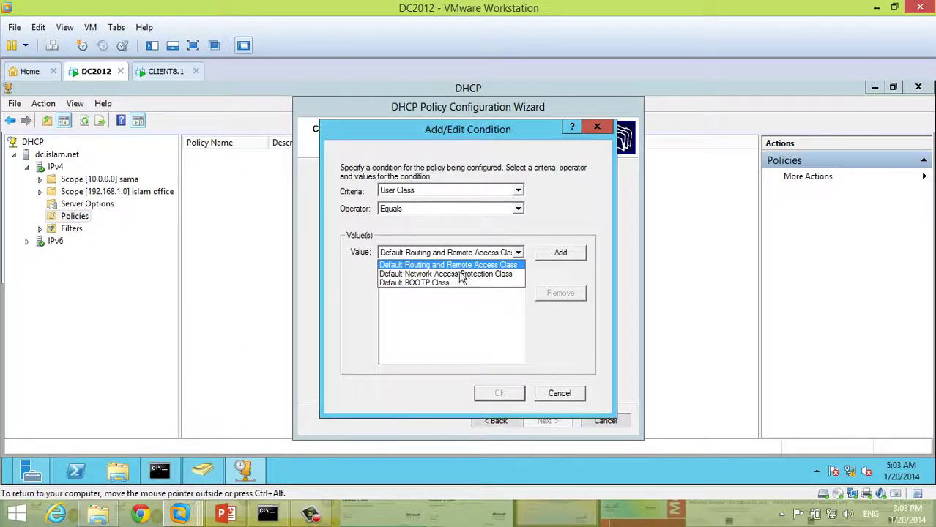
pyautogui.click(460, 266)
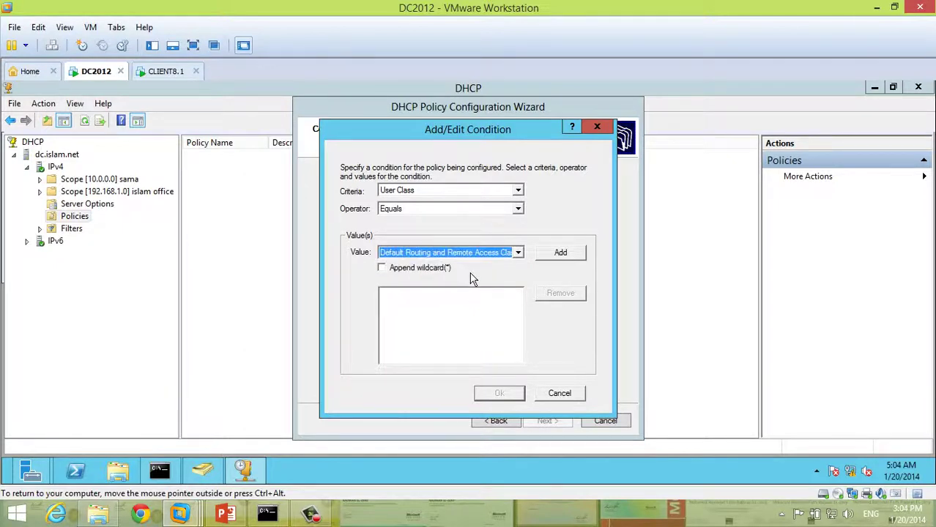
pyautogui.click(561, 252)
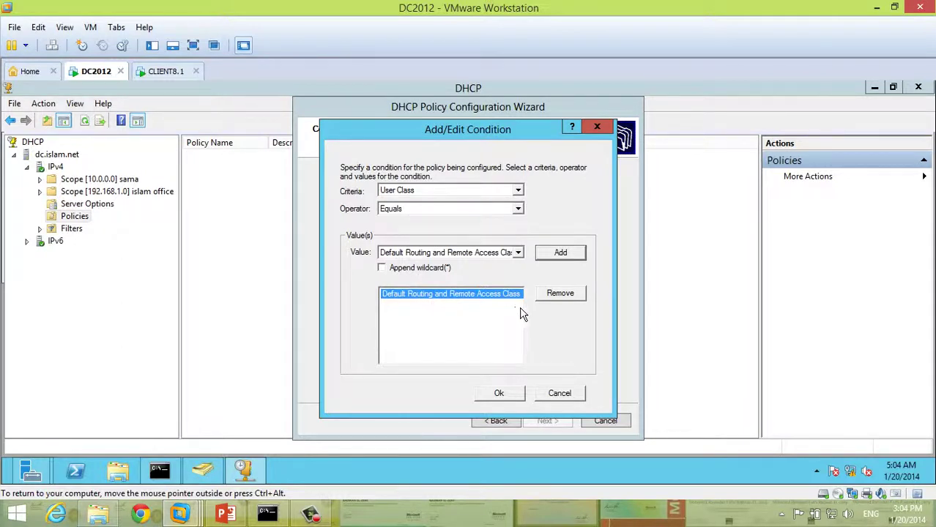
pyautogui.click(517, 399)
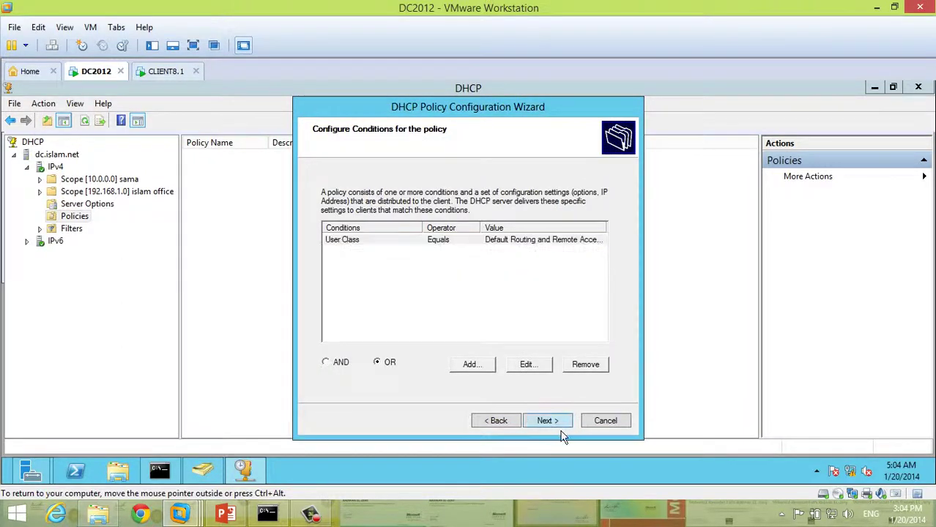
pyautogui.click(546, 423)
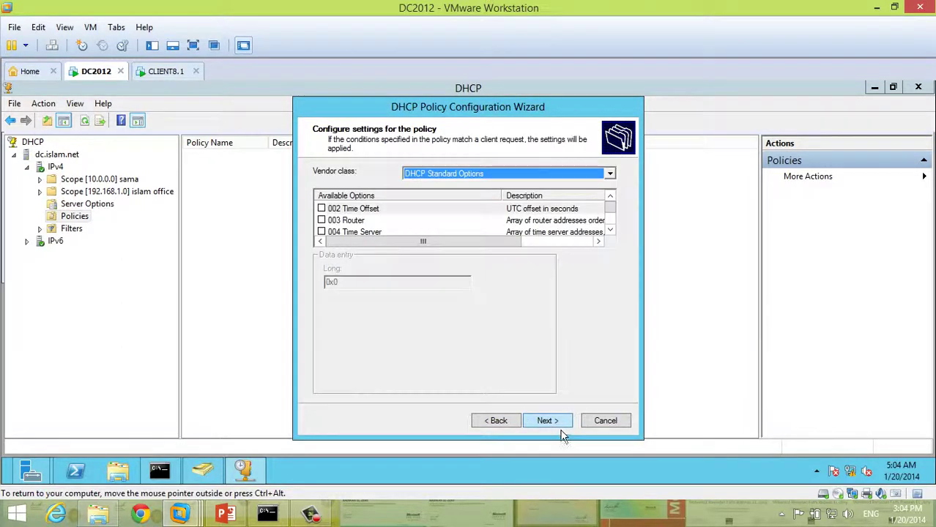
# Step: Enable the 003 Router option for the policy with IP address 1.1.1.1 and proceed to the summary
pyautogui.click(614, 231)
pyautogui.click(614, 231)
pyautogui.click(614, 231)
pyautogui.scroll(-1, 620, 236)
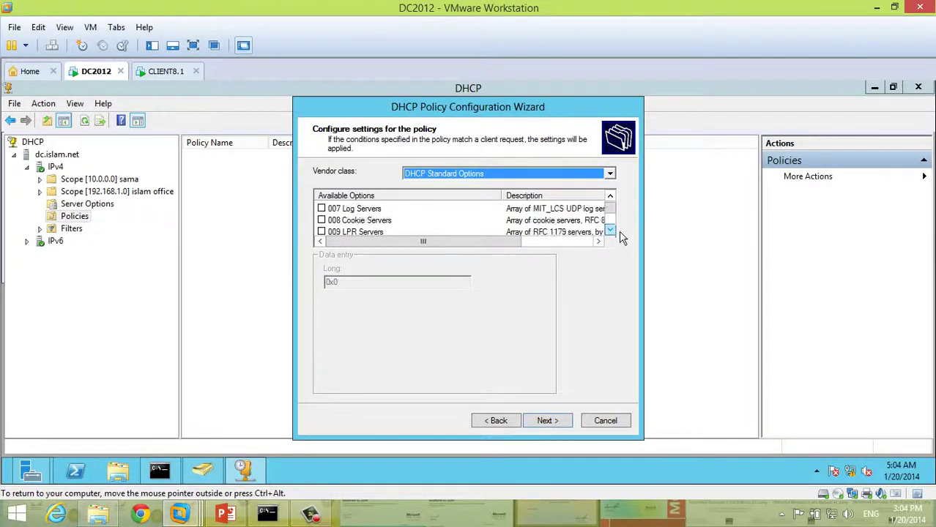
pyautogui.scroll(2, 620, 210)
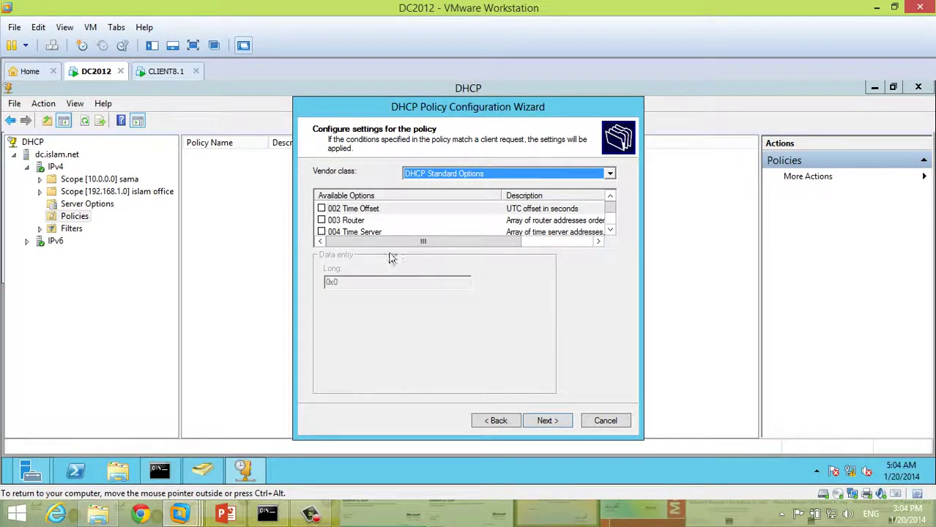
pyautogui.click(322, 221)
pyautogui.click(366, 315)
pyautogui.write('1.1.')
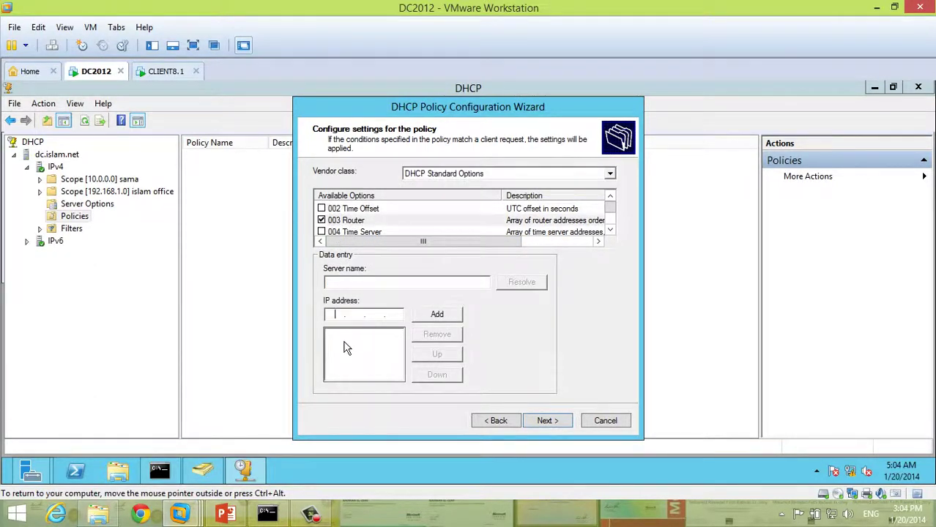
pyautogui.write('1.1')
pyautogui.click(437, 315)
pyautogui.click(569, 426)
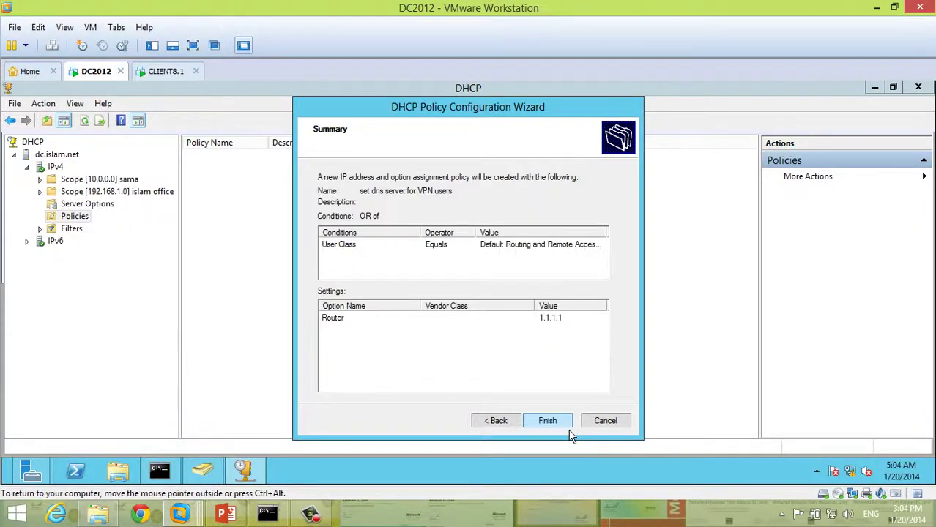
# Step: Return to the policy settings, examine the available DHCP Standard Options, and cancel the policy wizard
pyautogui.click(509, 423)
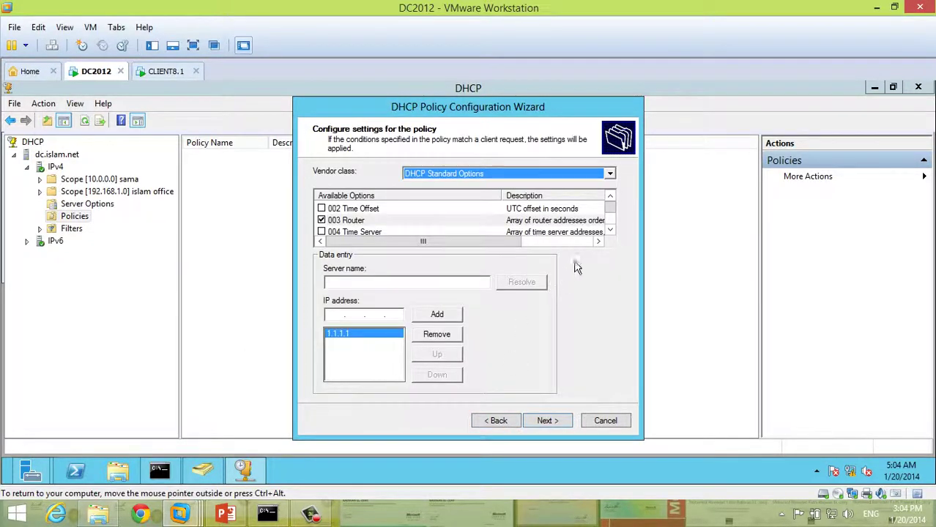
pyautogui.click(611, 230)
pyautogui.click(610, 230)
pyautogui.click(610, 230)
pyautogui.click(610, 230)
pyautogui.click(610, 230)
pyautogui.click(610, 230)
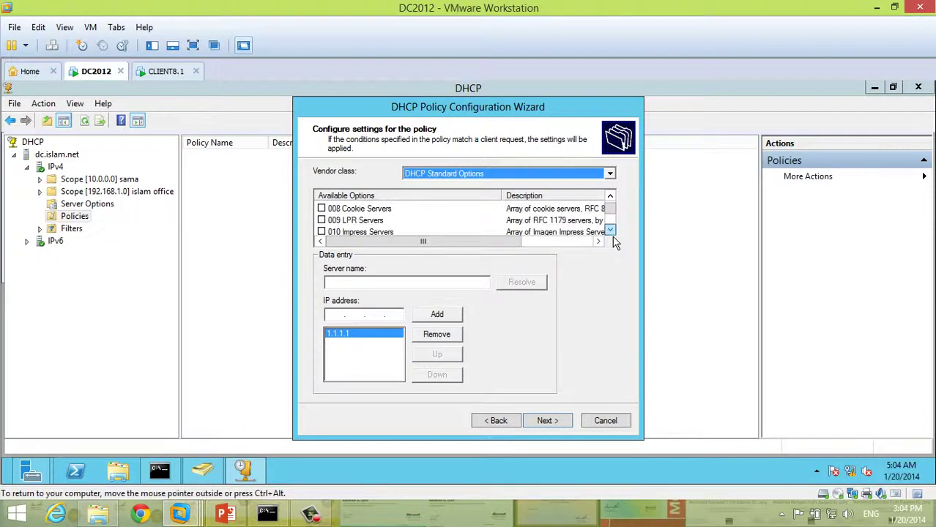
pyautogui.click(611, 230)
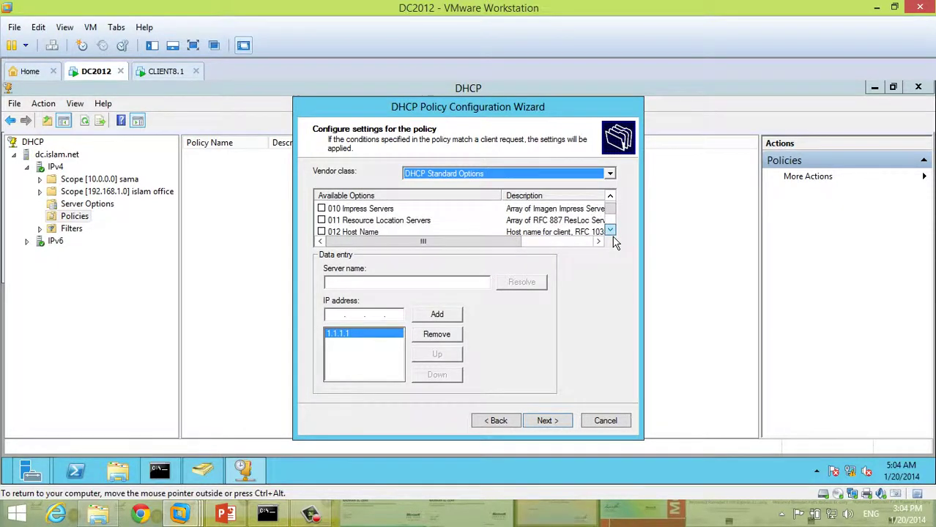
pyautogui.click(612, 197)
pyautogui.click(612, 197)
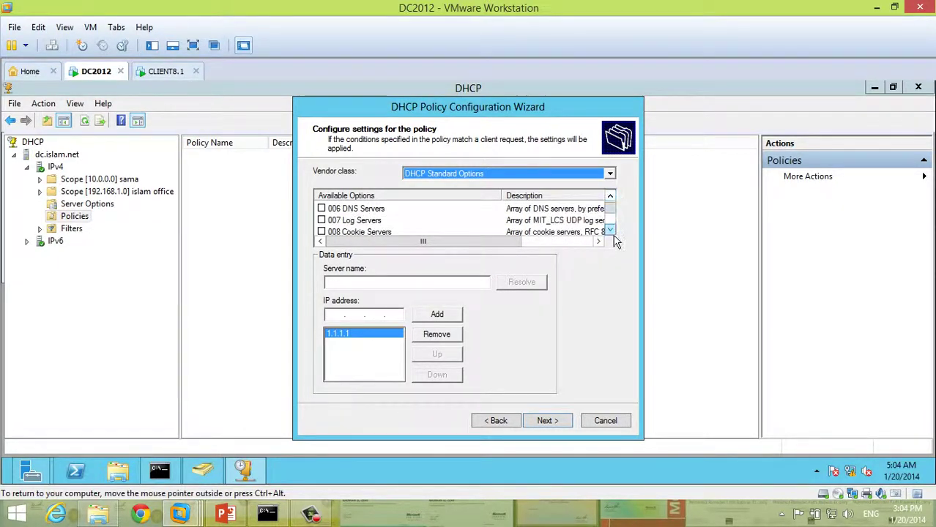
pyautogui.click(611, 232)
pyautogui.click(610, 231)
pyautogui.click(610, 231)
pyautogui.click(611, 231)
pyautogui.click(611, 232)
pyautogui.click(611, 232)
pyautogui.click(611, 231)
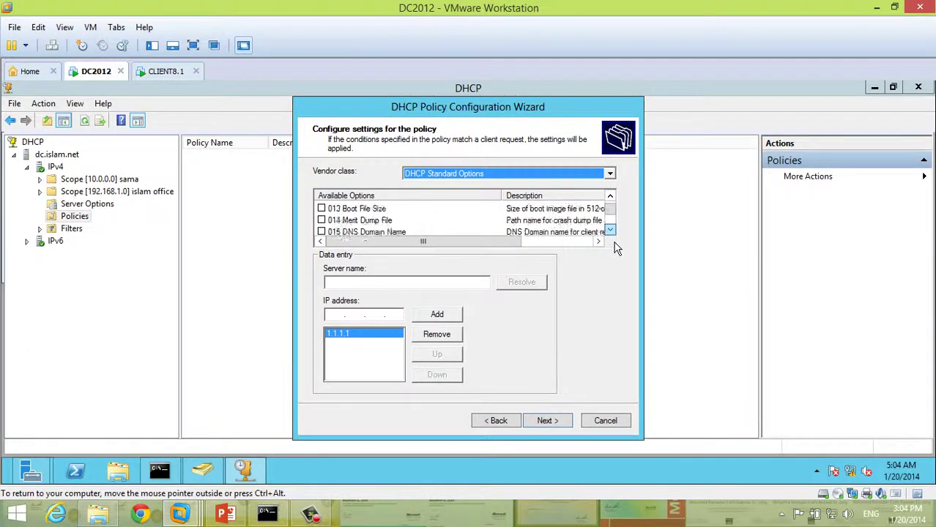
pyautogui.click(611, 232)
pyautogui.click(611, 232)
pyautogui.click(611, 231)
pyautogui.click(611, 232)
pyautogui.click(611, 231)
pyautogui.click(611, 231)
pyautogui.click(611, 231)
pyautogui.click(611, 232)
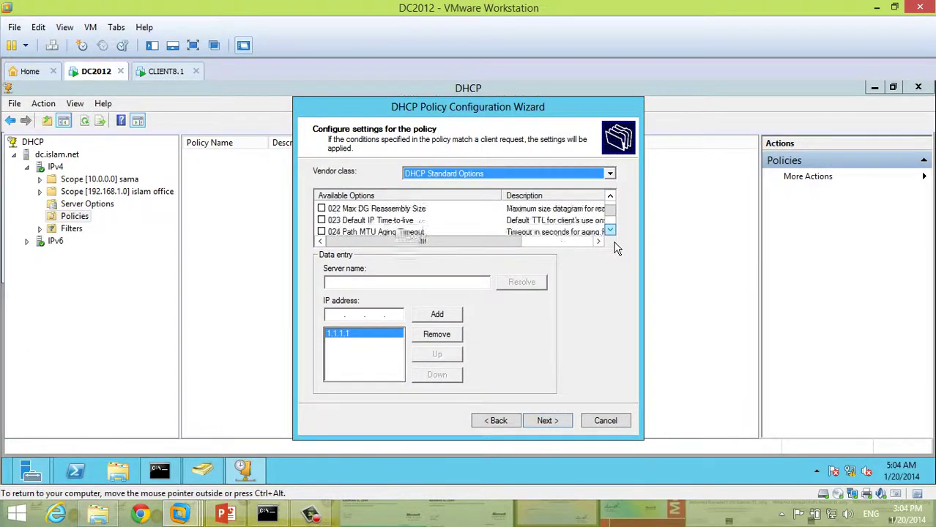
pyautogui.click(611, 231)
pyautogui.click(611, 232)
pyautogui.click(611, 232)
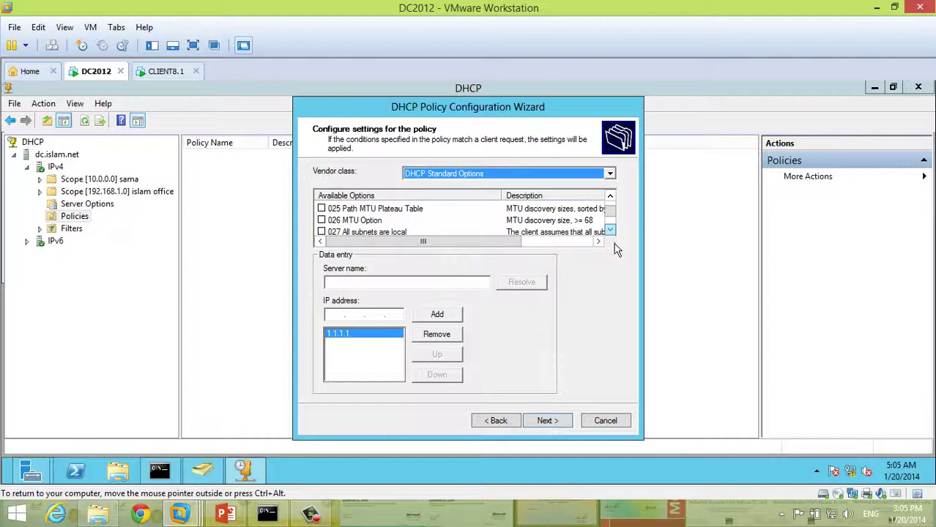
pyautogui.click(605, 421)
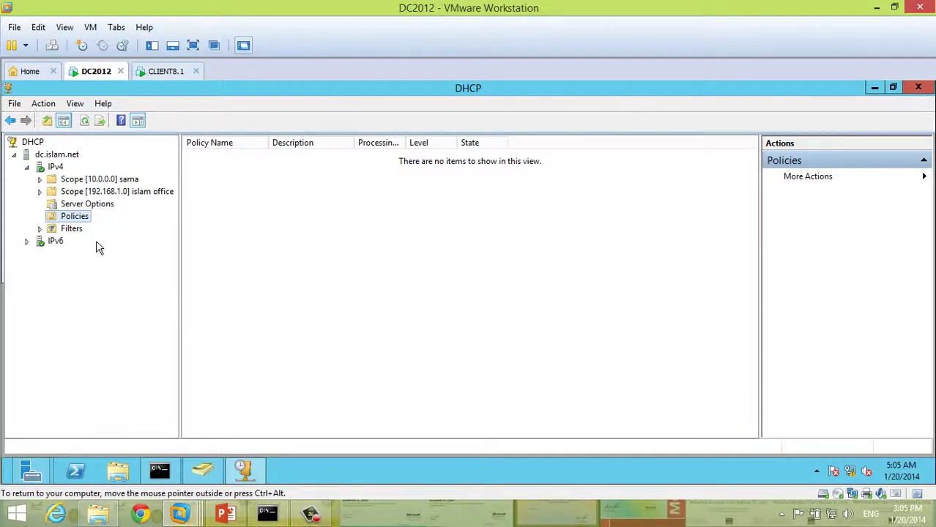
# Step: Define a new IPv4 user class with display name "internet" and ASCII ID "internet", and close the user classes list
pyautogui.rightClick(47, 167)
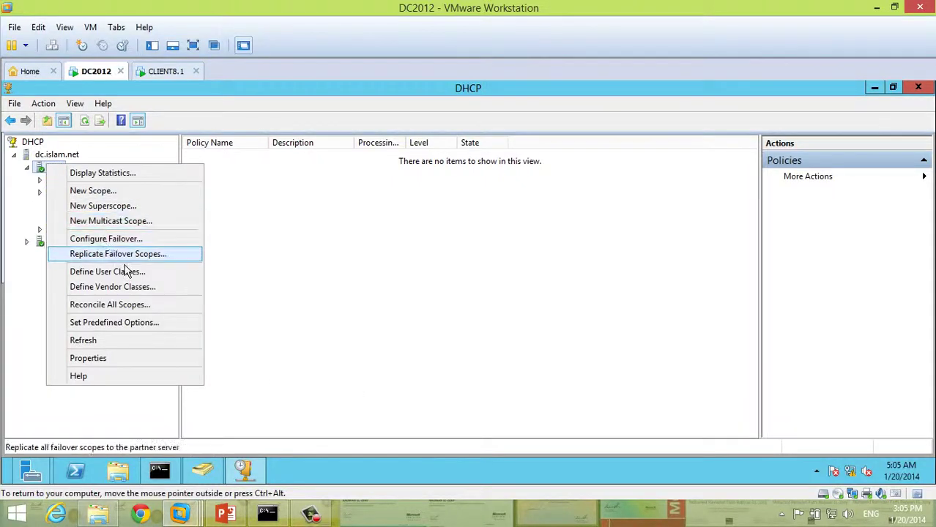
pyautogui.click(128, 272)
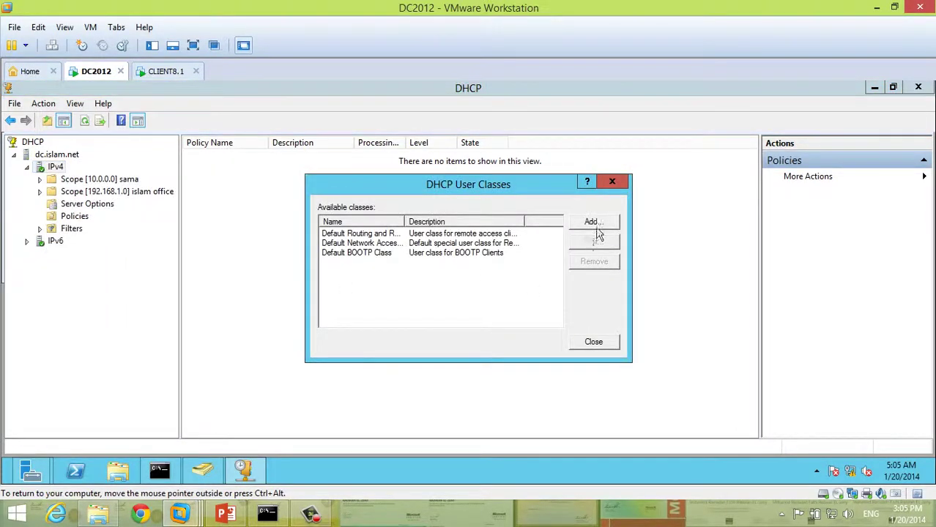
pyautogui.click(597, 223)
pyautogui.moveTo(505, 206); pyautogui.dragTo(557, 180)
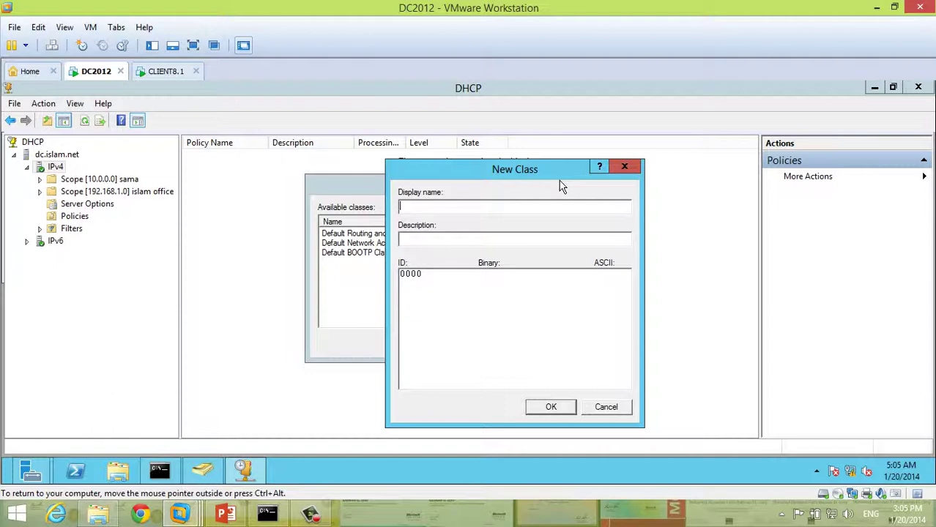
pyautogui.write('internet')
pyautogui.click(594, 288)
pyautogui.write('internet')
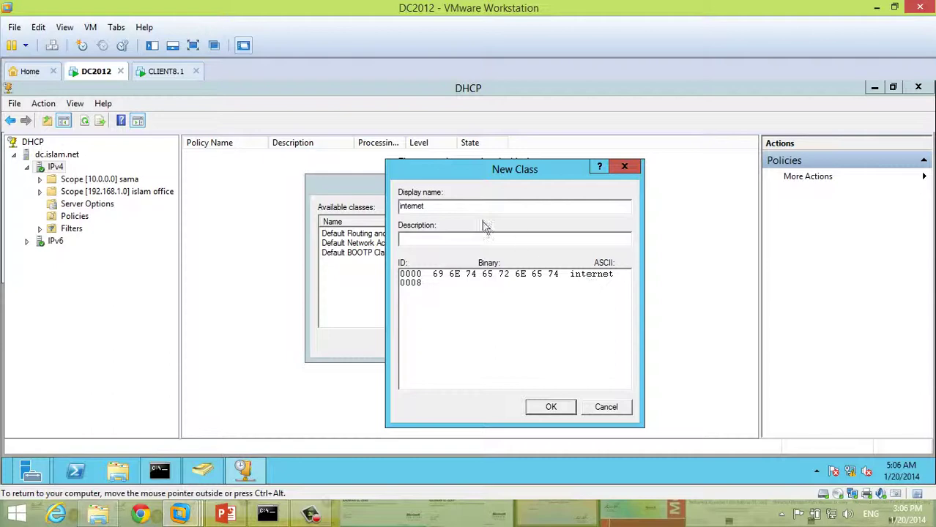
pyautogui.moveTo(439, 207); pyautogui.dragTo(399, 208)
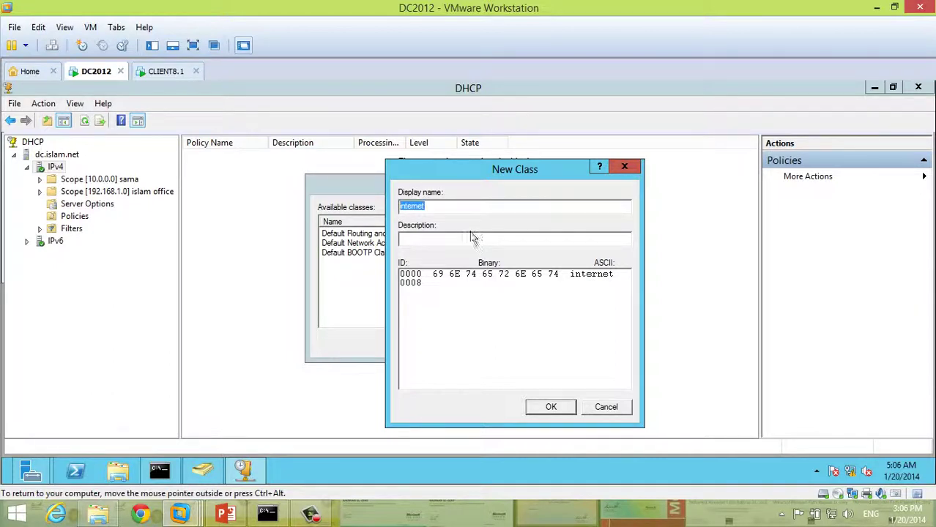
pyautogui.click(570, 408)
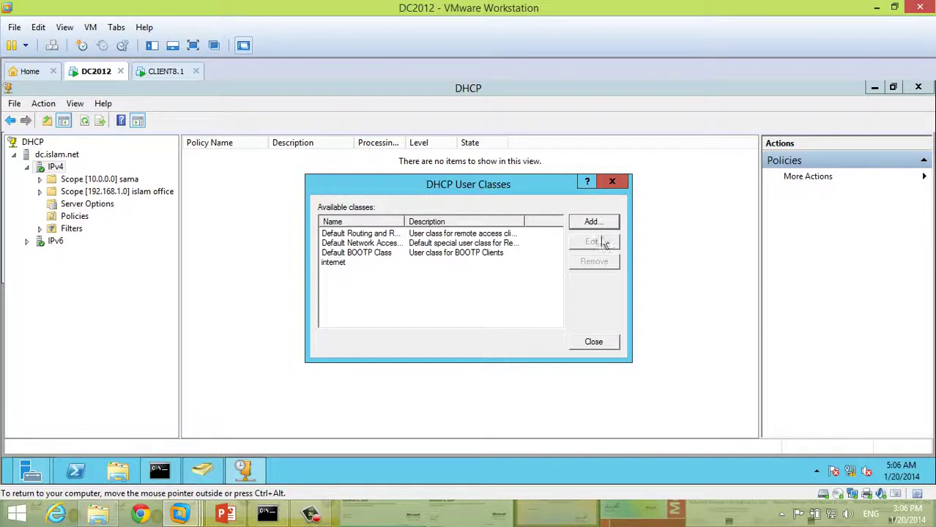
pyautogui.click(600, 348)
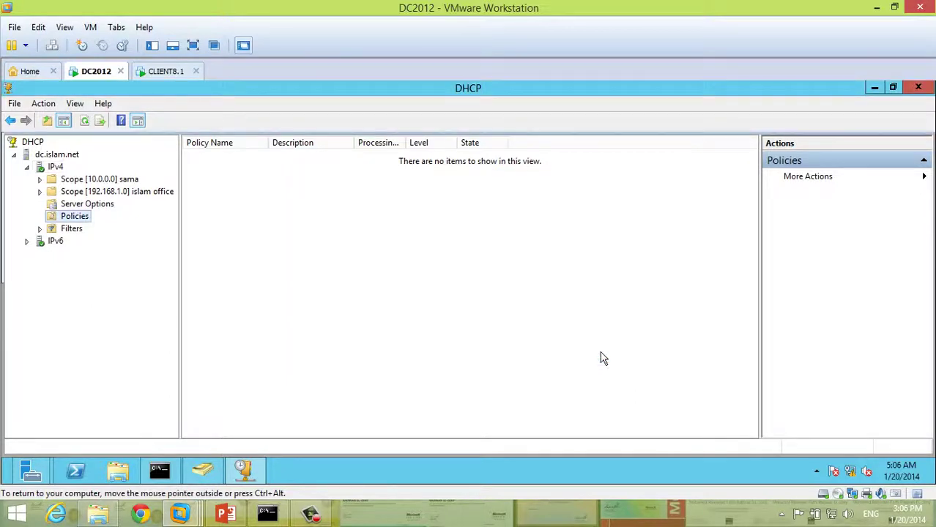
# Step: Start a new server-level IPv4 policy named "internet" with description "set router for IT room" and proceed to its conditions
pyautogui.rightClick(73, 220)
pyautogui.click(138, 230)
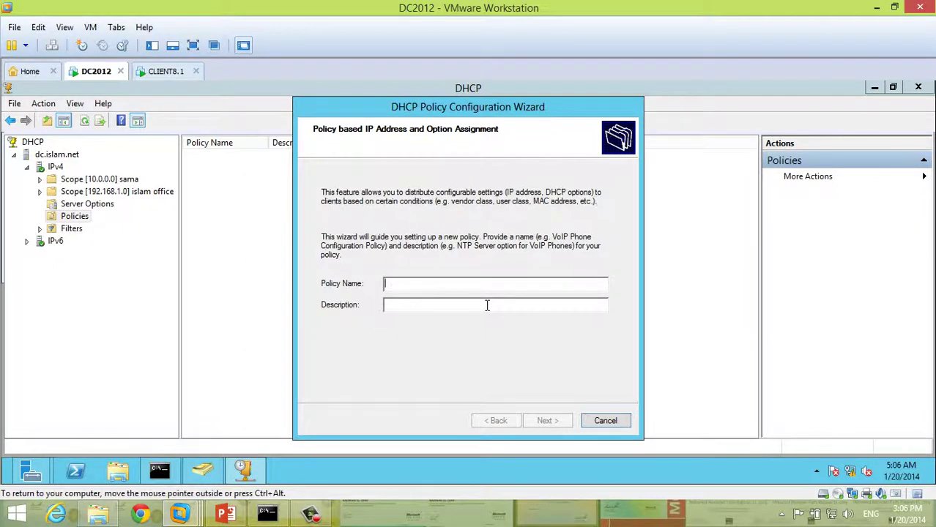
pyautogui.write('internet')
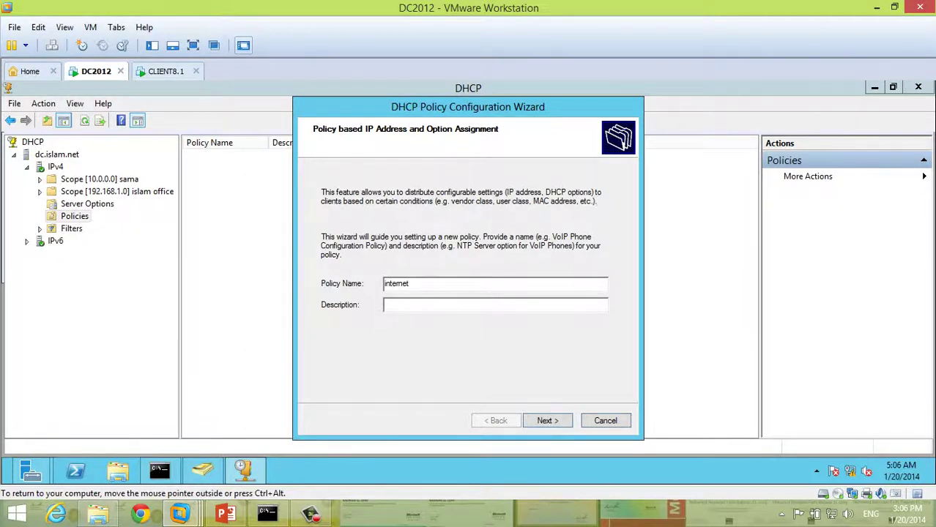
pyautogui.press('Tab')
pyautogui.write('set ')
pyautogui.write('route r')
pyautogui.write('r')
pyautogui.write(' for IT r')
pyautogui.write('oom')
pyautogui.press('Return')
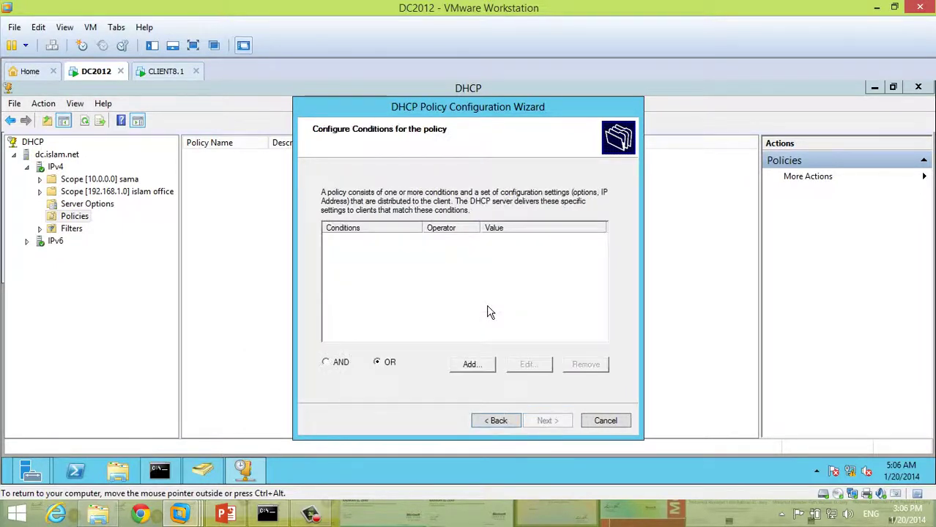
# Step: Add a policy condition with User Class as the criteria, Equals as the operator and internet as the value
pyautogui.click(476, 364)
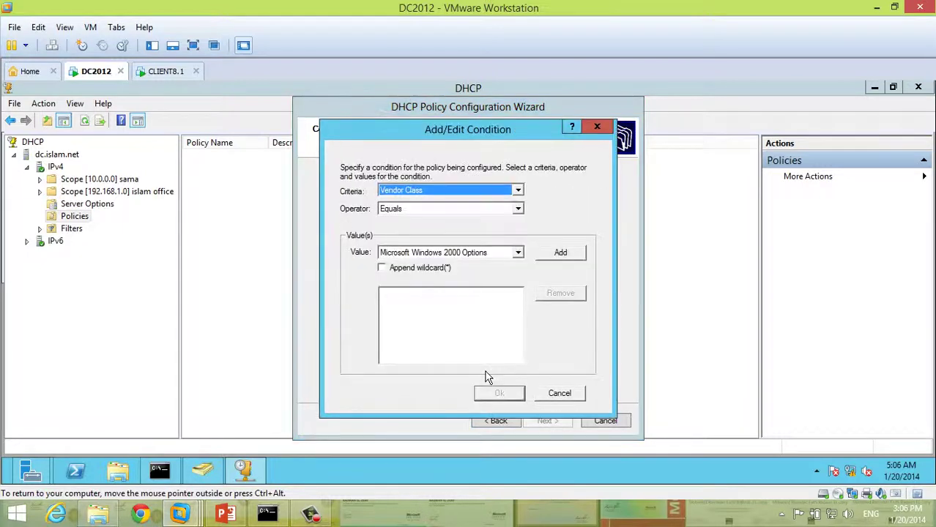
pyautogui.click(436, 190)
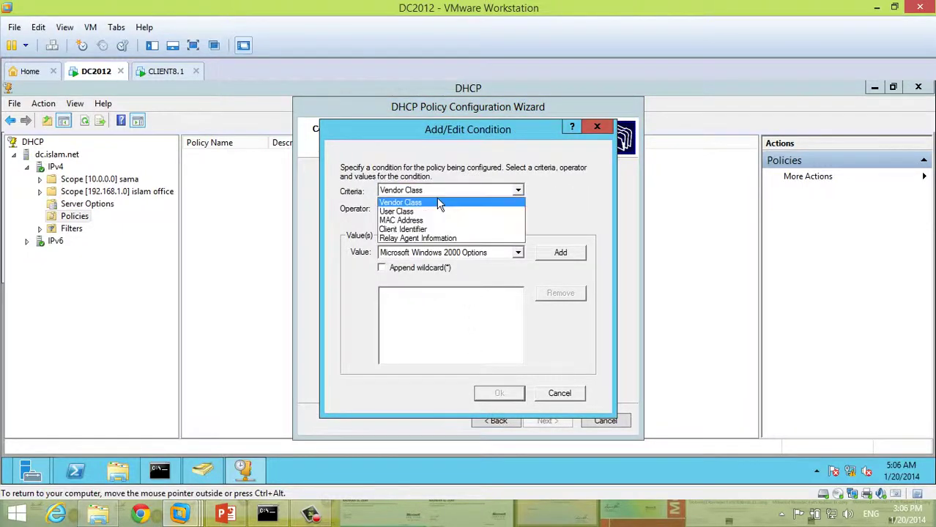
pyautogui.click(430, 207)
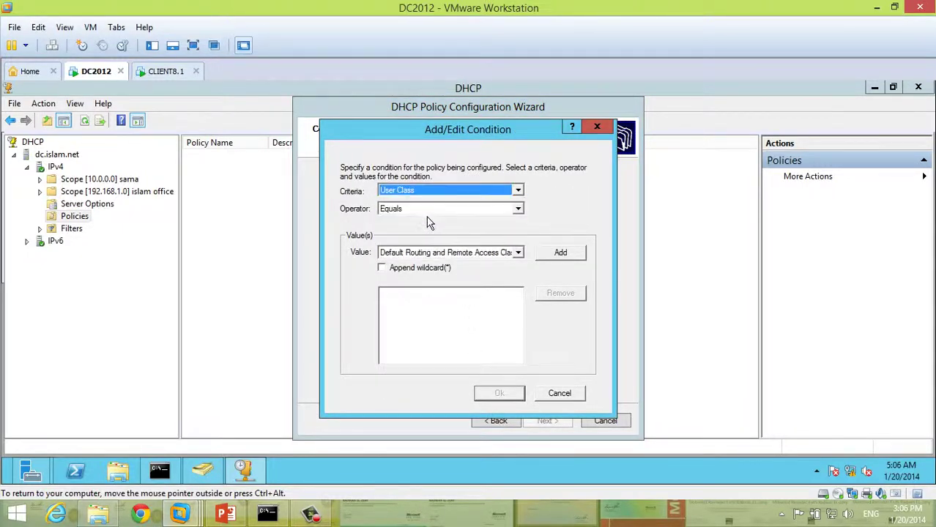
pyautogui.click(448, 253)
pyautogui.click(440, 291)
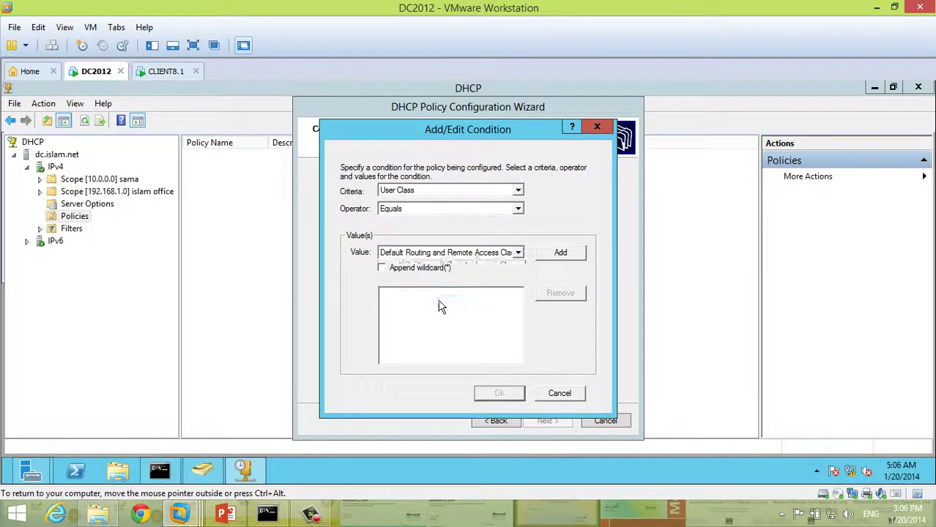
pyautogui.click(560, 257)
pyautogui.click(497, 393)
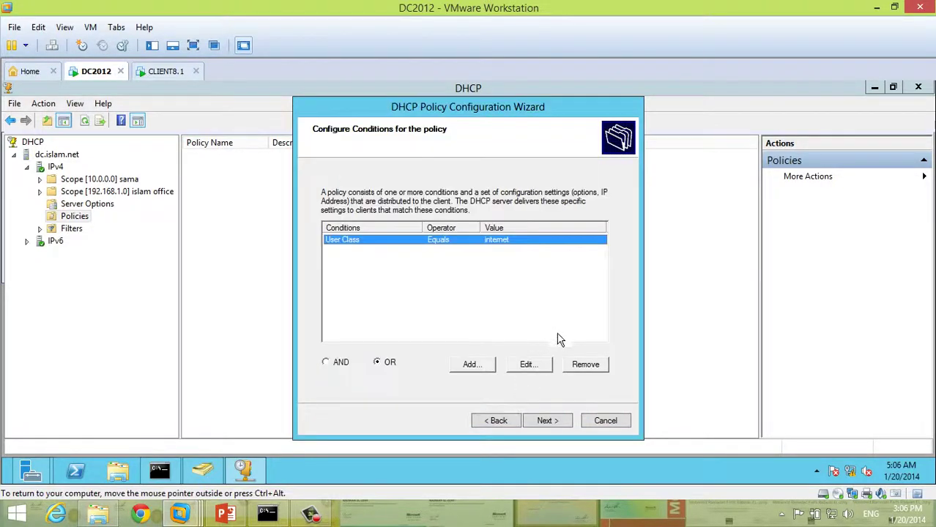
# Step: Switch the condition matching to AND, set it back to OR and proceed to the policy settings
pyautogui.click(431, 292)
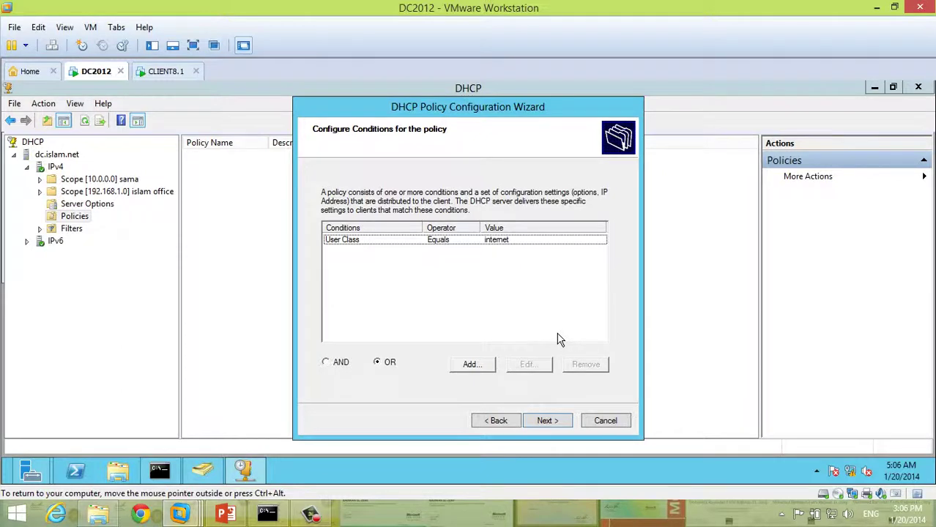
pyautogui.click(340, 370)
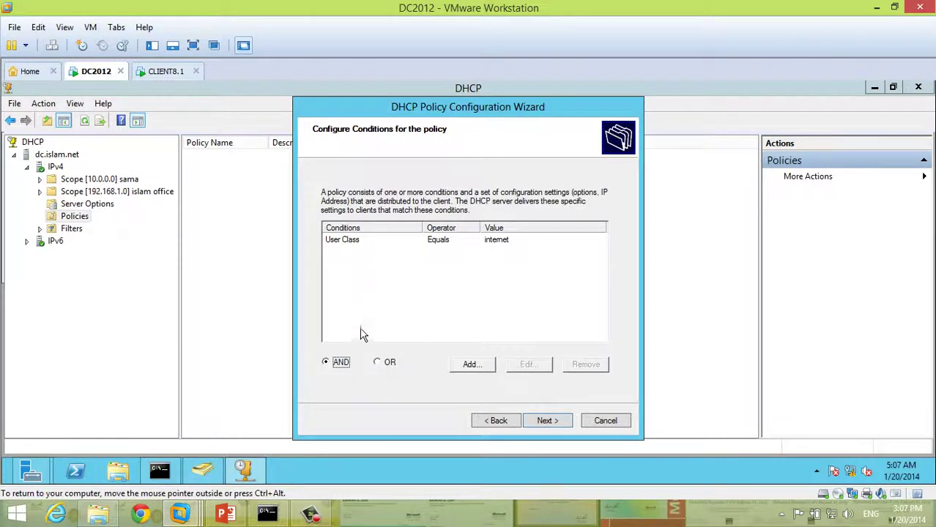
pyautogui.click(388, 364)
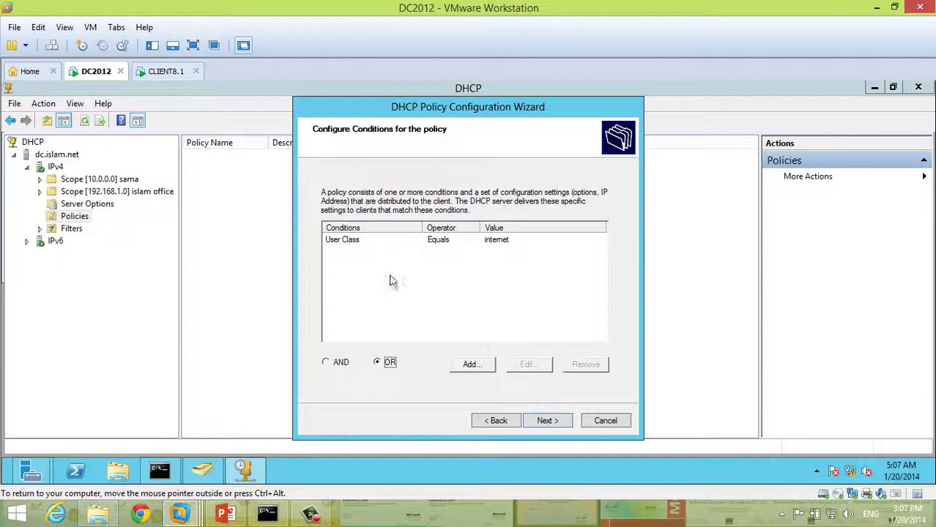
pyautogui.click(560, 425)
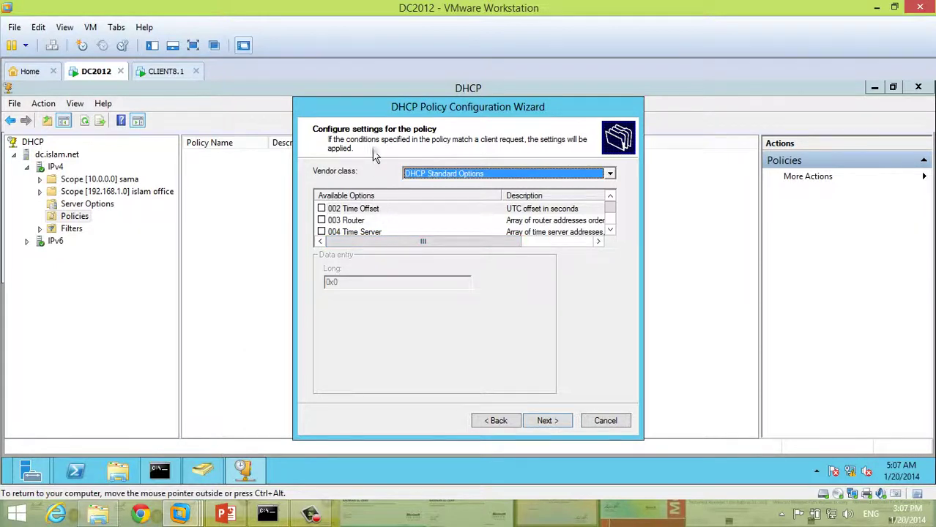
# Step: Enable the 003 Router option with IP address 1.1.1.1 and finish creating the policy
pyautogui.click(321, 220)
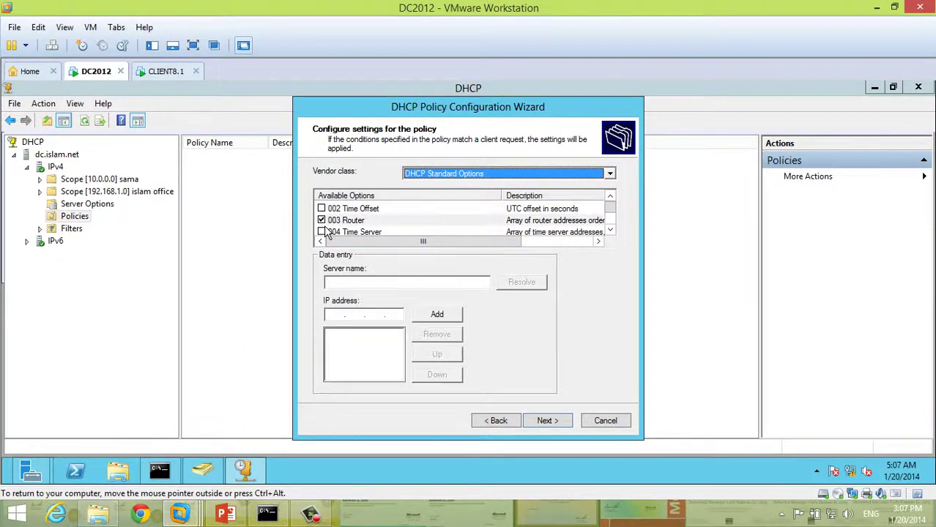
pyautogui.click(354, 314)
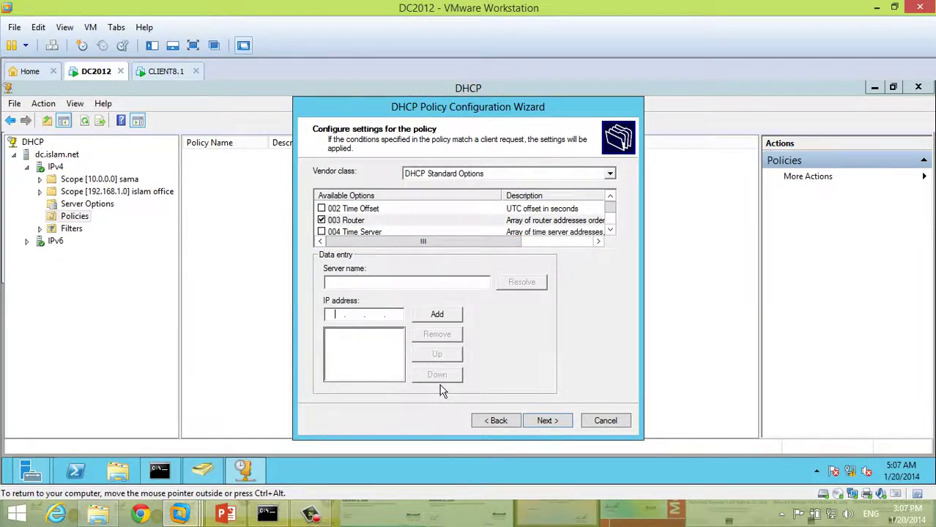
pyautogui.write('1.1.1.1')
pyautogui.click(443, 317)
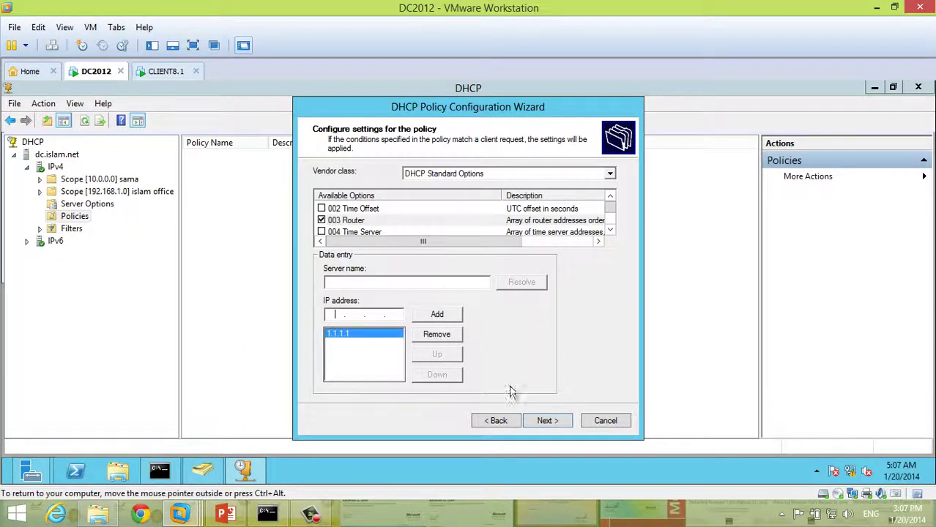
pyautogui.click(549, 424)
pyautogui.click(557, 423)
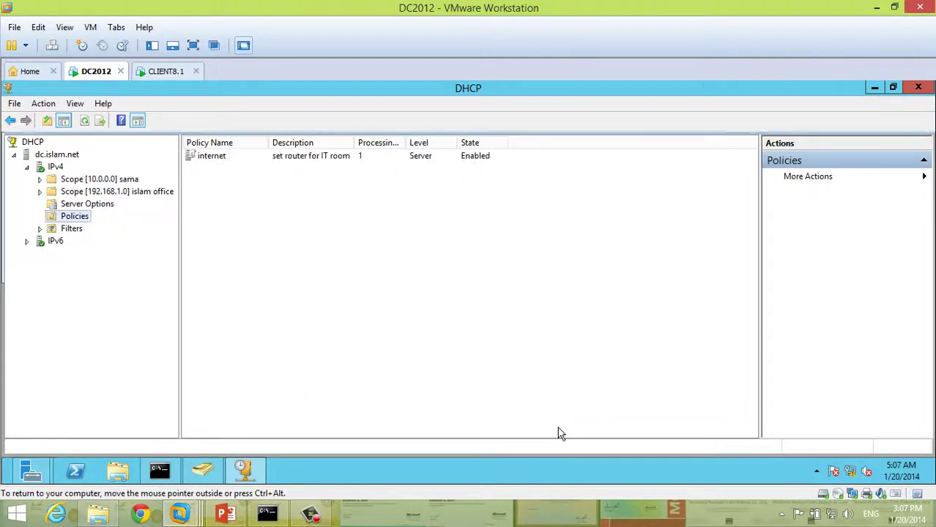
# Step: Start another server-level IPv4 policy named "fg" and proceed to its conditions
pyautogui.rightClick(392, 259)
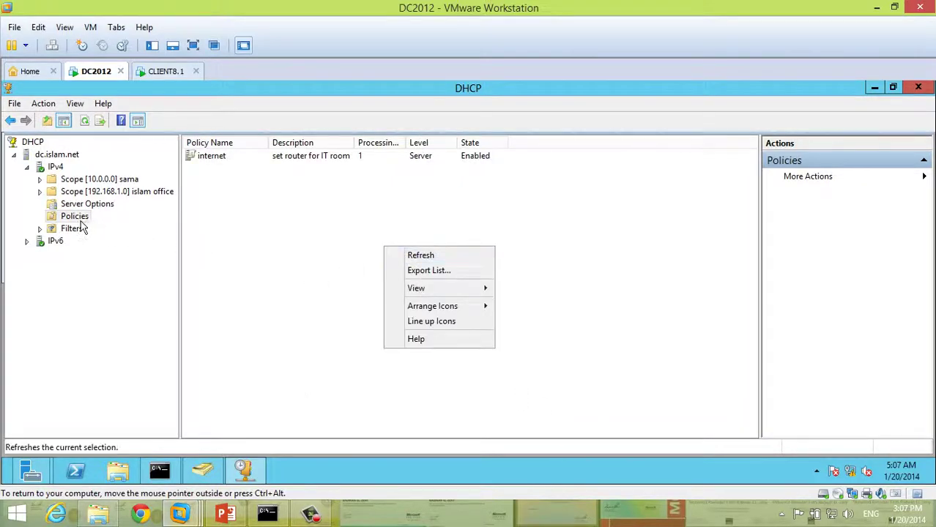
pyautogui.rightClick(76, 217)
pyautogui.click(110, 224)
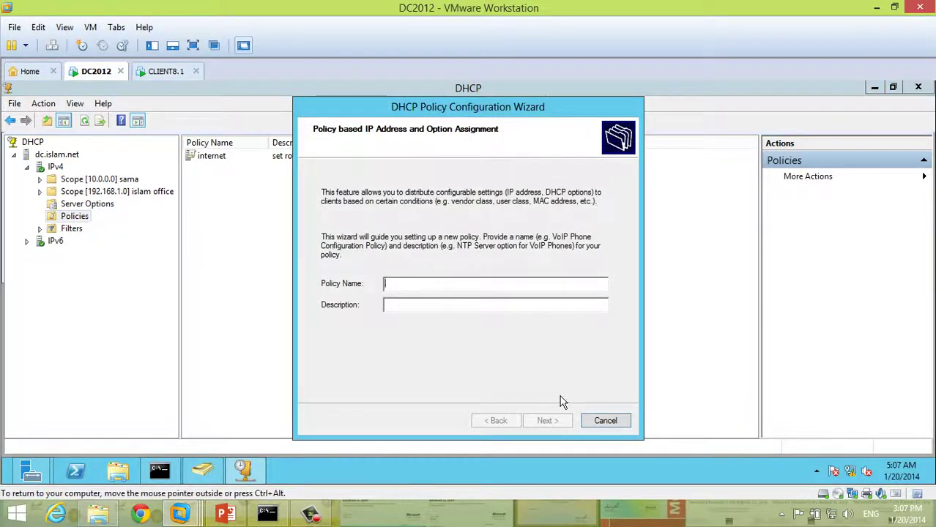
pyautogui.write('fg')
pyautogui.click(565, 425)
pyautogui.click(475, 364)
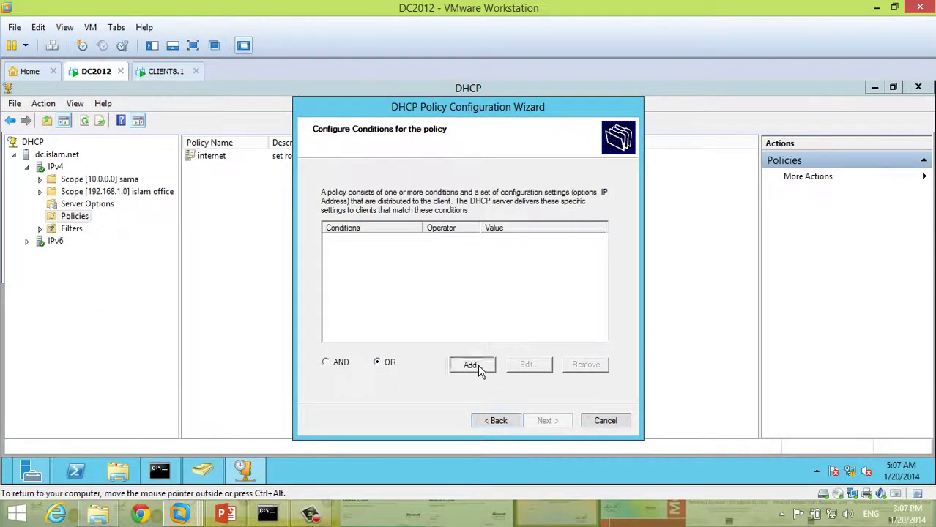
pyautogui.click(451, 210)
pyautogui.click(443, 230)
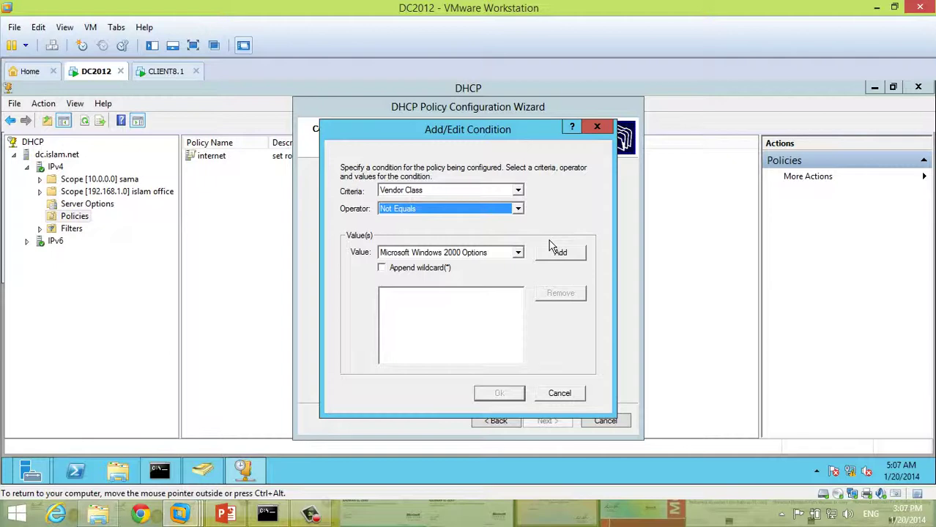
pyautogui.click(520, 193)
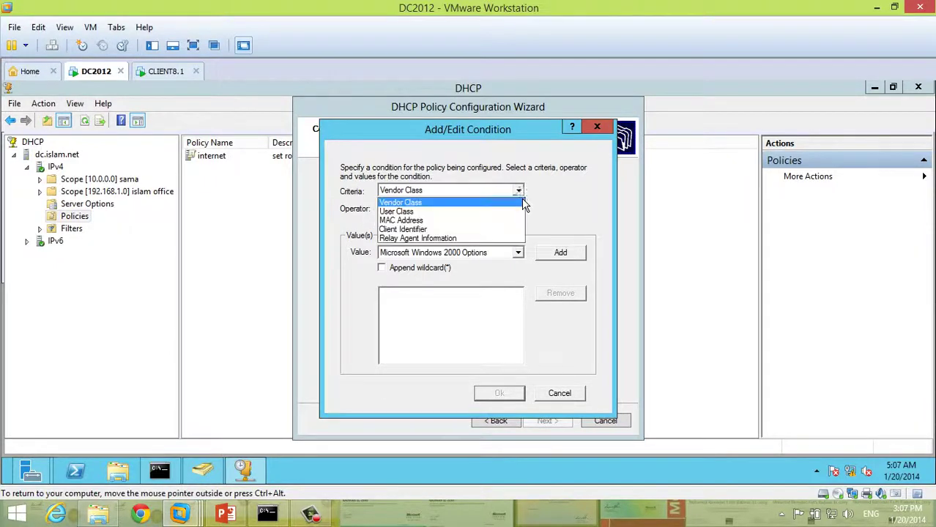
pyautogui.click(484, 212)
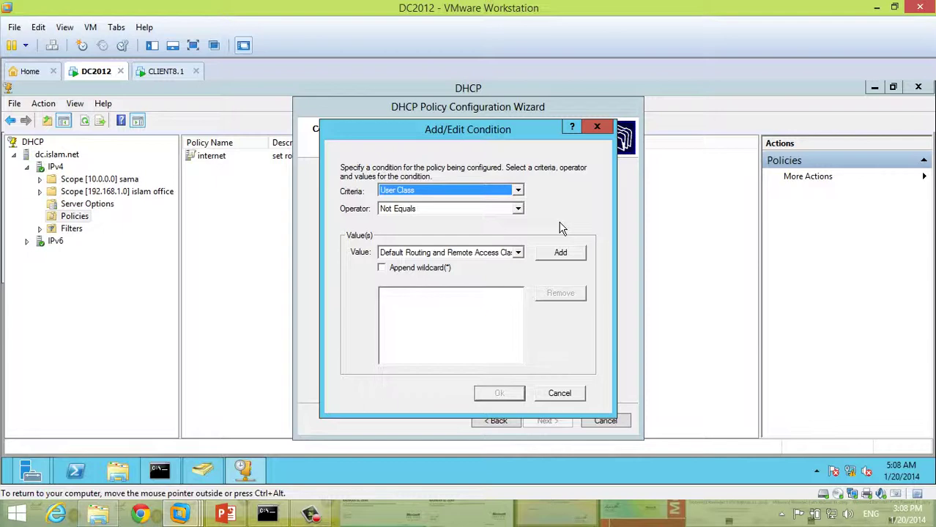
pyautogui.click(561, 392)
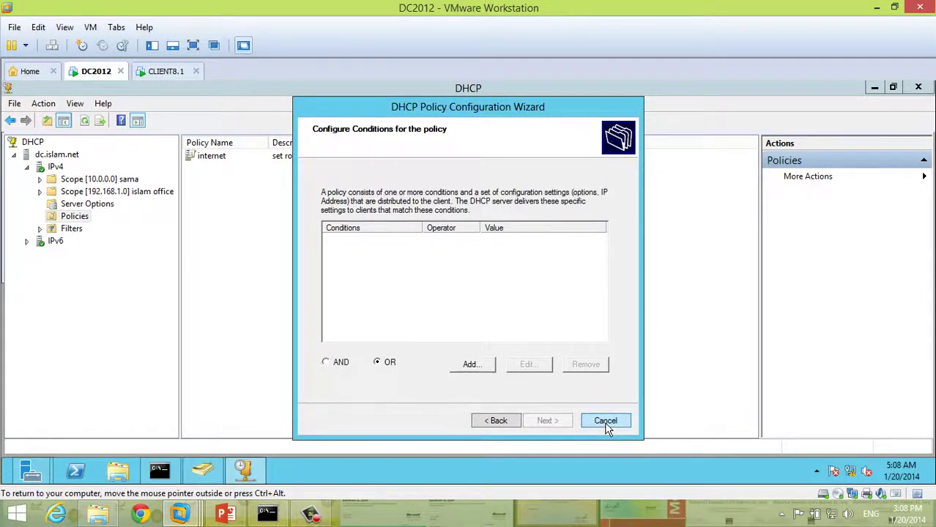
pyautogui.click(606, 422)
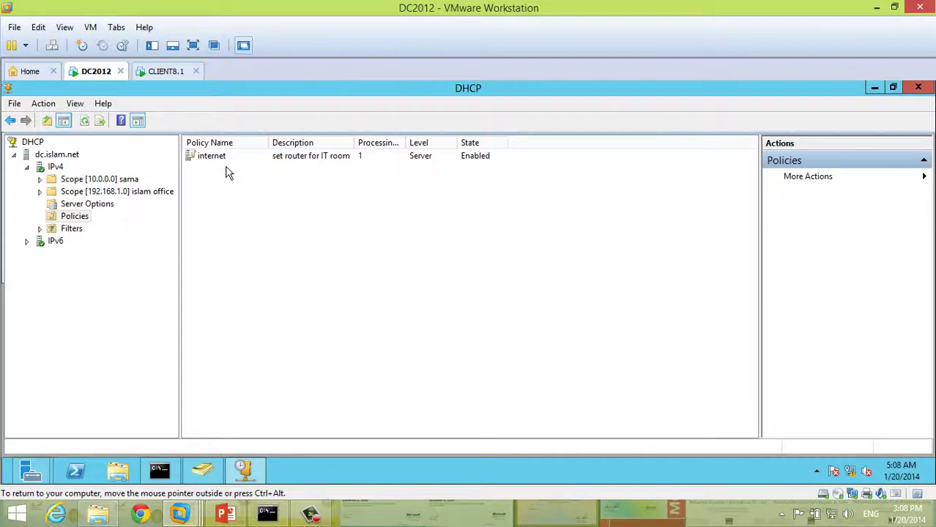
# Step: Switch to the CLIENT8.1 virtual machine in full screen and run ipconfig /all in its Command Prompt
pyautogui.click(175, 74)
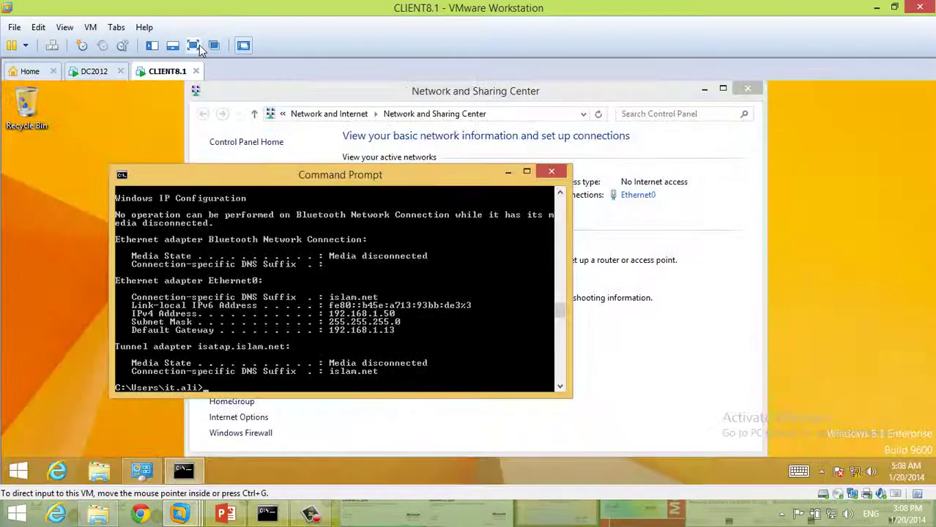
pyautogui.click(193, 46)
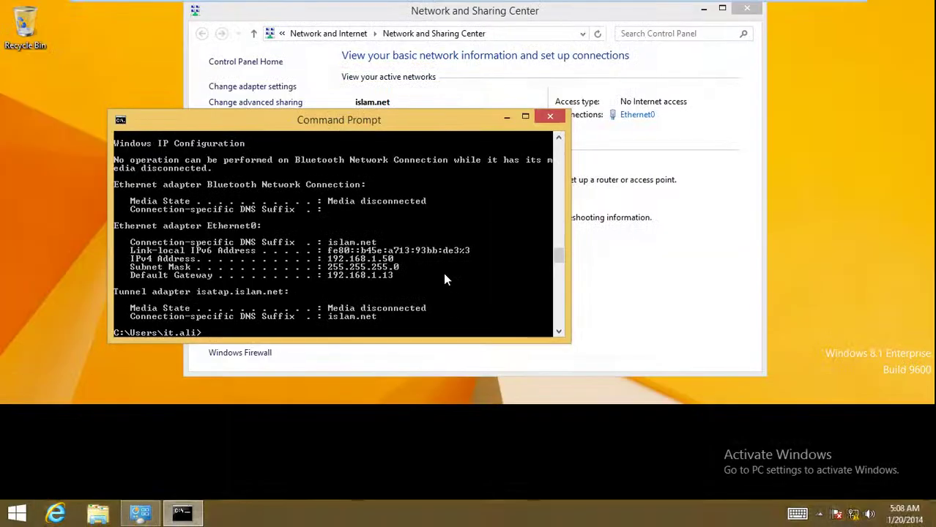
pyautogui.scroll(-4, 345, 278)
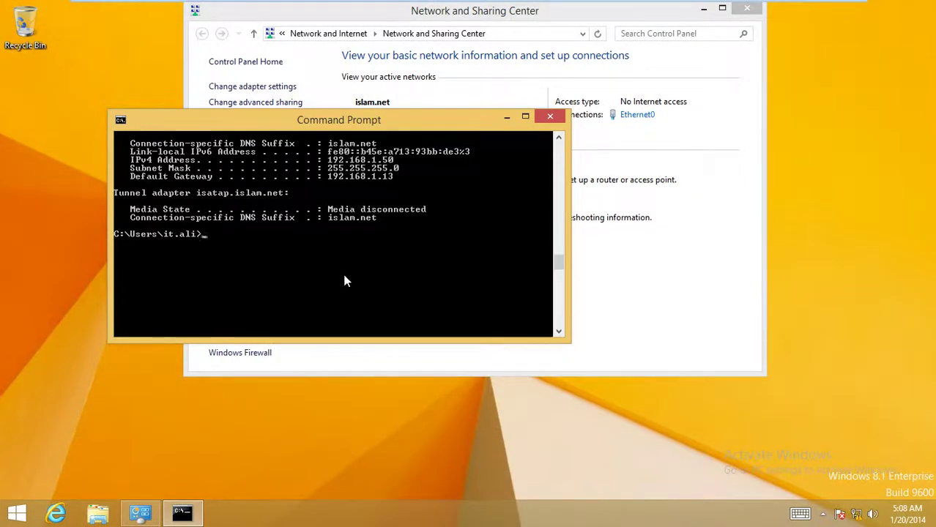
pyautogui.write('ipconfig')
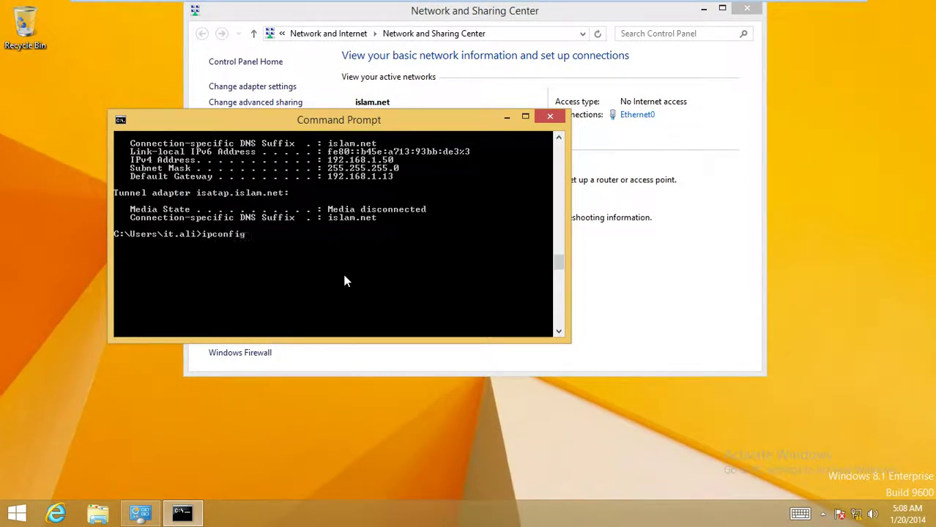
pyautogui.write(' /all')
pyautogui.press('Return')
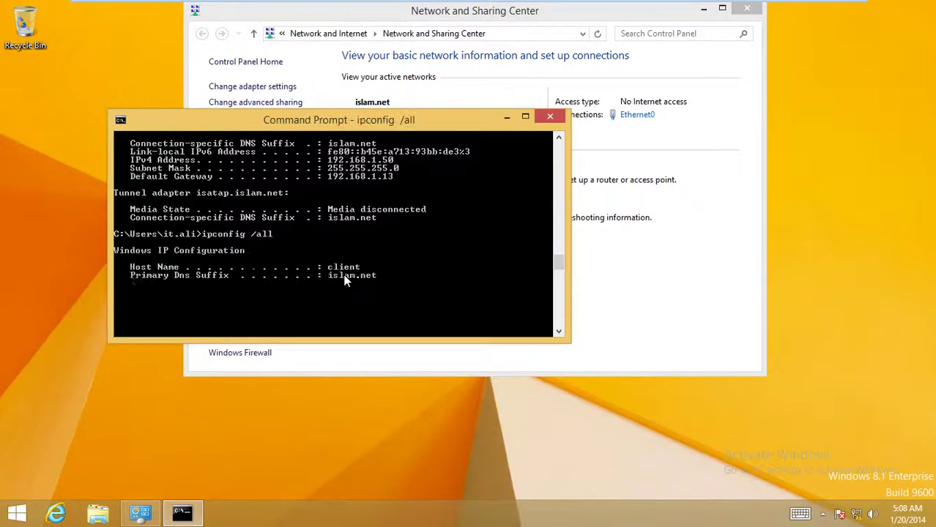
# Step: Examine the Ethernet0 settings in the ipconfig output, marking the Default Gateway line, and leave mark mode
pyautogui.scroll(-2, 346, 217)
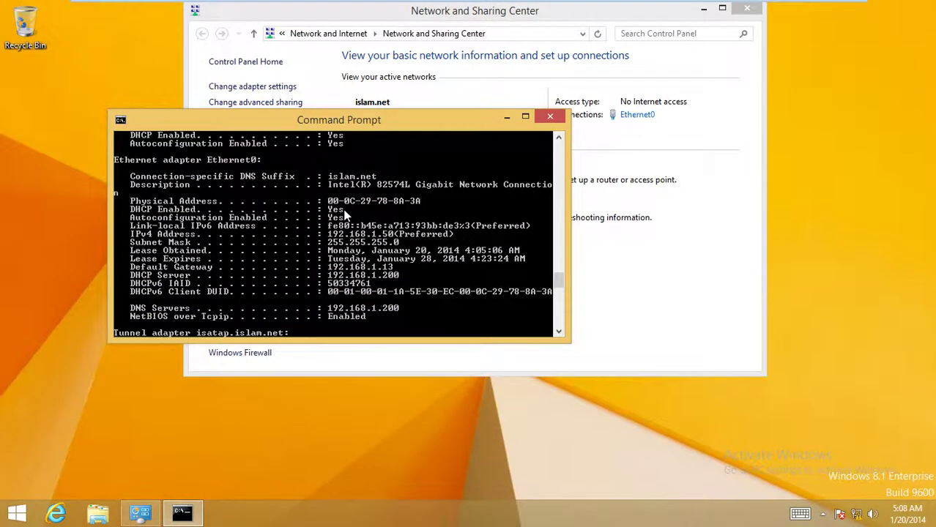
pyautogui.rightClick(220, 268)
pyautogui.click(198, 275)
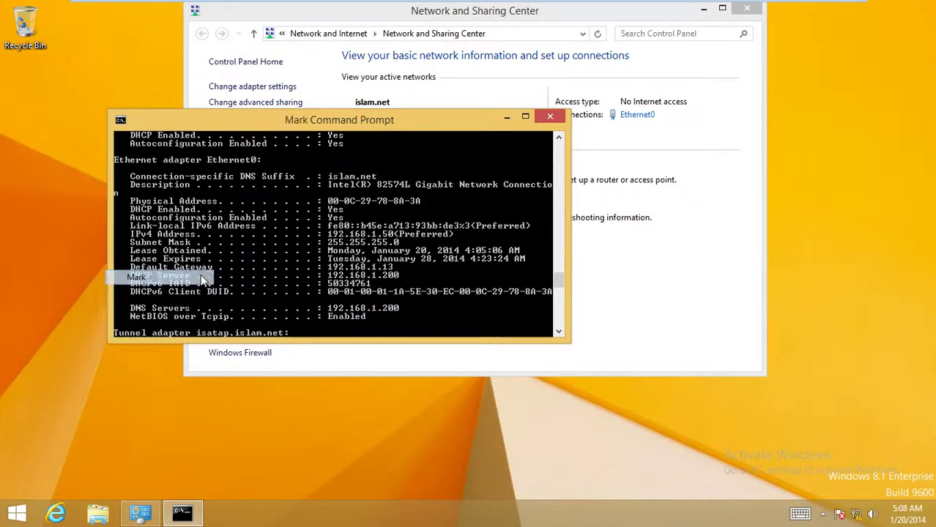
pyautogui.moveTo(392, 269); pyautogui.dragTo(137, 273)
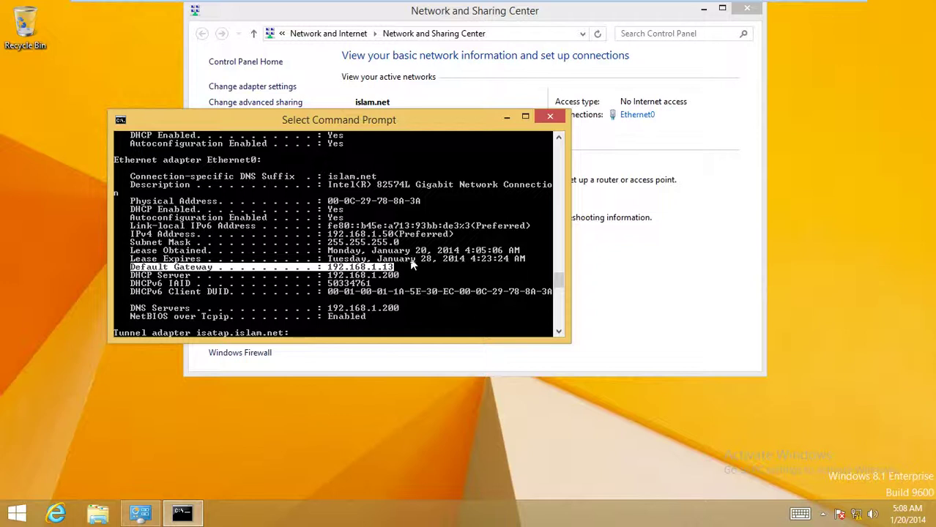
pyautogui.moveTo(193, 261); pyautogui.dragTo(139, 244)
pyautogui.click(391, 236)
pyautogui.rightClick(315, 215)
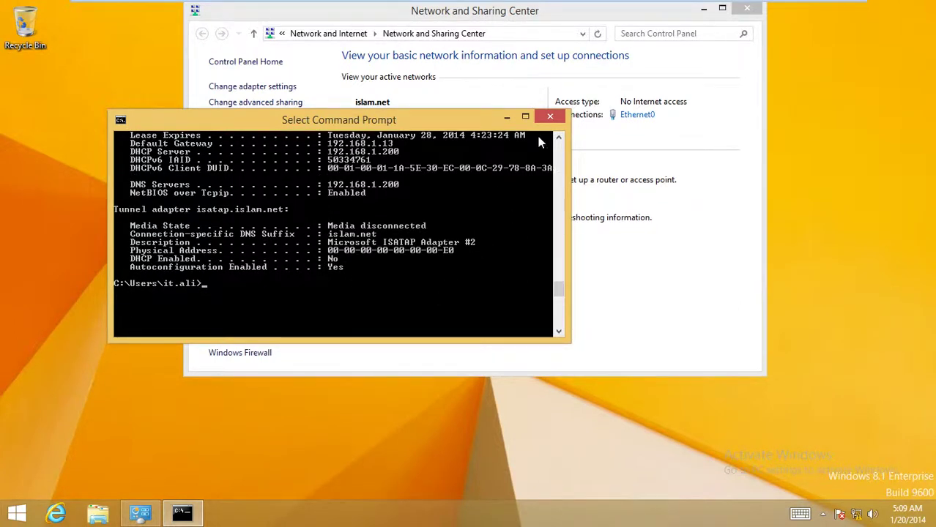
# Step: Close the current Command Prompt, reopen it with administrator rights and move its window over the Network and Sharing Center
pyautogui.click(550, 117)
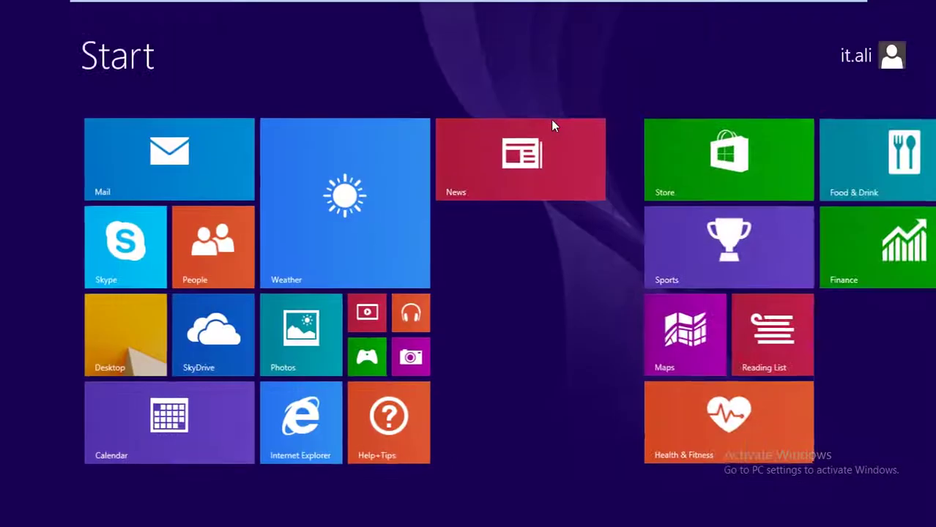
pyautogui.write('cmd')
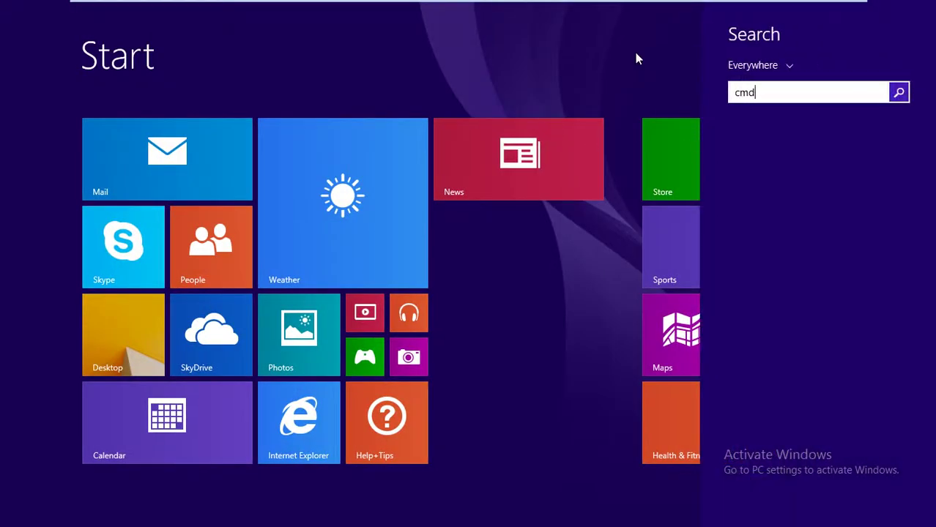
pyautogui.rightClick(745, 150)
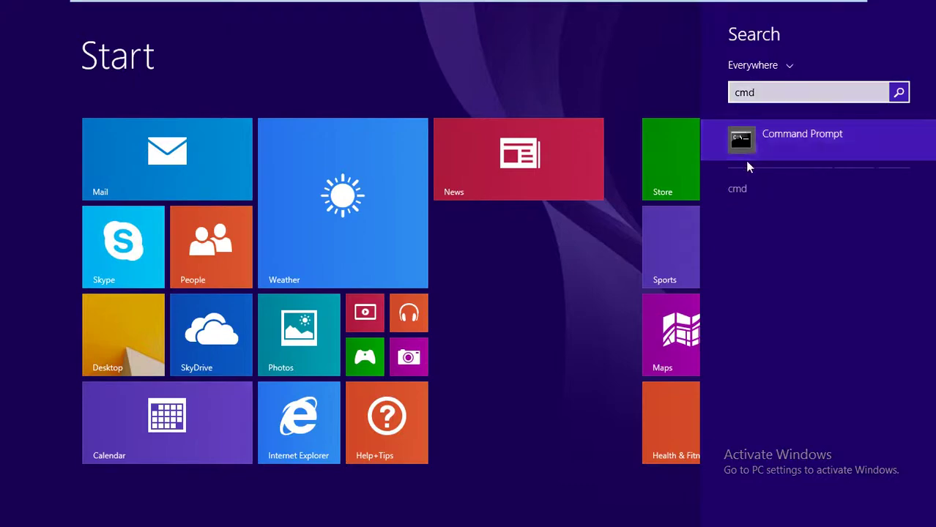
pyautogui.click(791, 247)
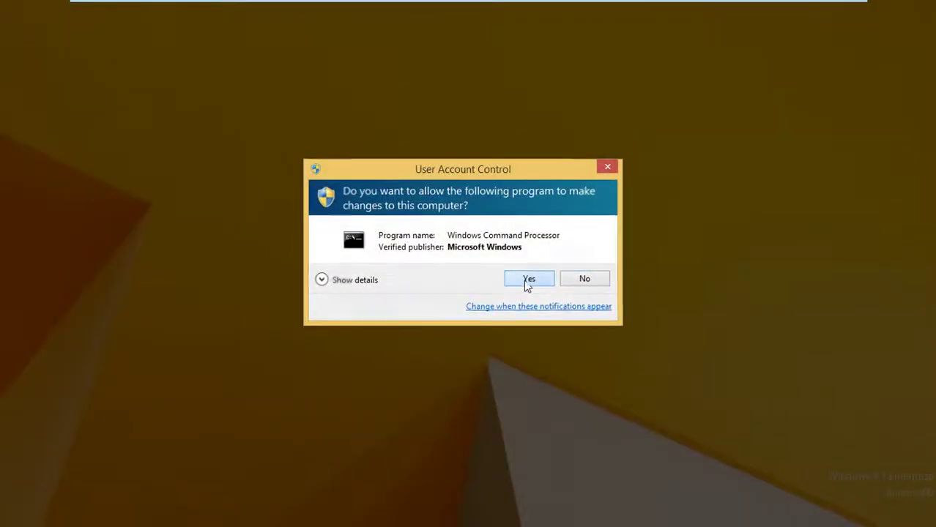
pyautogui.click(527, 285)
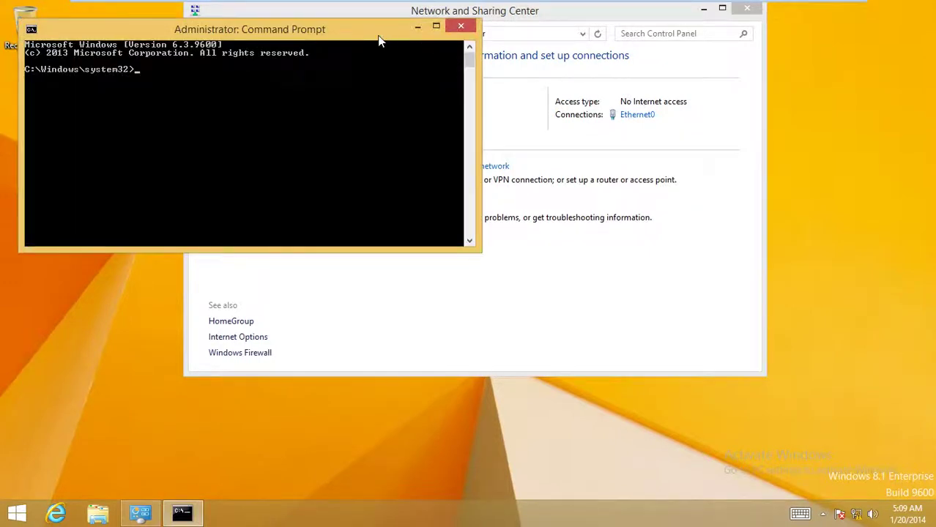
pyautogui.moveTo(378, 35); pyautogui.dragTo(609, 79)
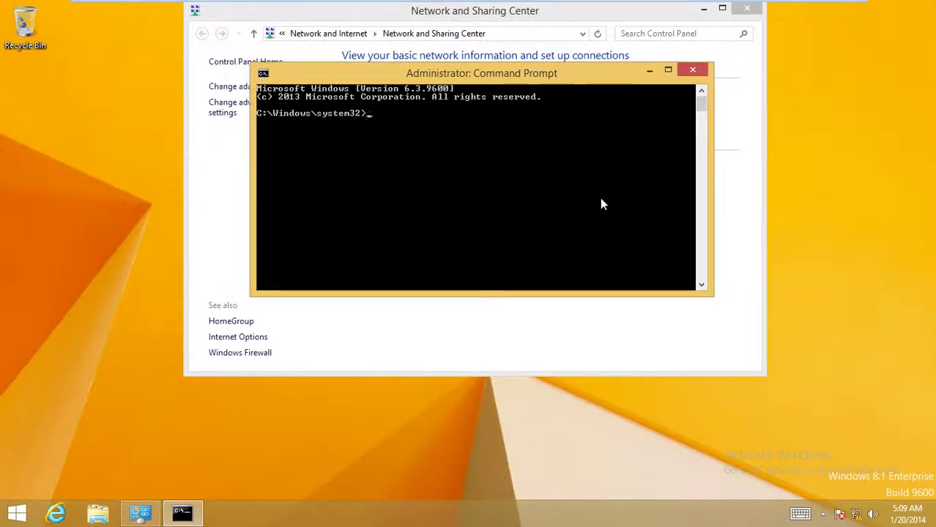
# Step: Change to the root directory with cd\ and clear the console
pyautogui.write('cd\\')
pyautogui.press('Return')
pyautogui.write('cls')
pyautogui.press('Return')
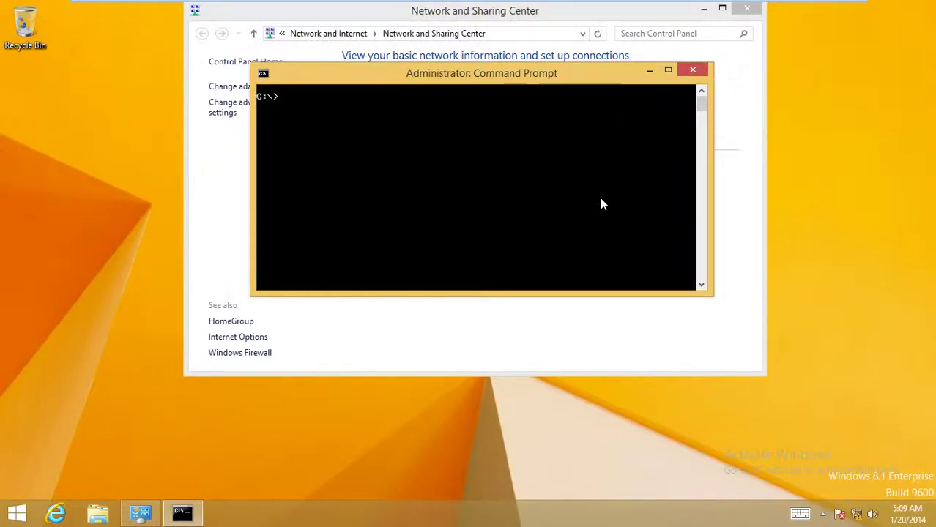
# Step: Write the start of an ipconfig /setclassid command with empty quotation marks for the adapter name
pyautogui.write('ipconfig')
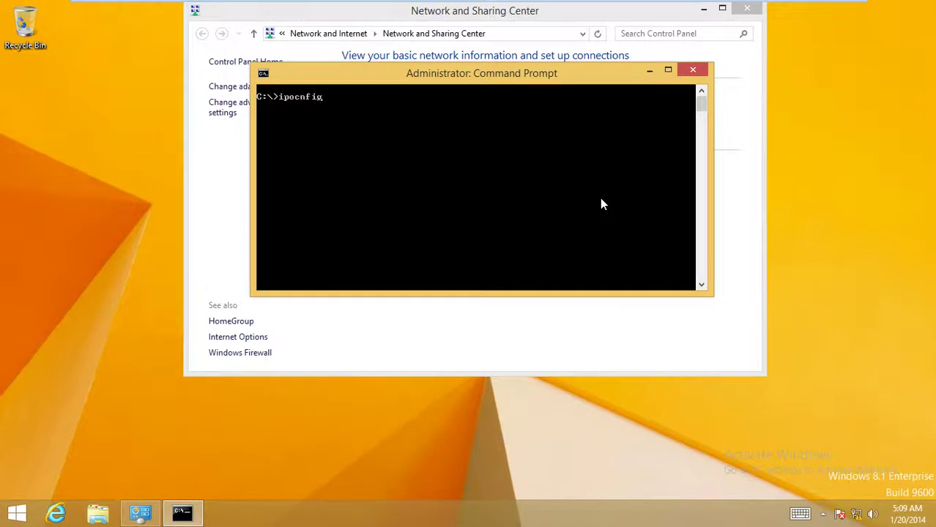
pyautogui.press('Left')
pyautogui.press('Left')
pyautogui.press('Left')
pyautogui.press('BackSpace')
pyautogui.press('BackSpace')
pyautogui.press('BackSpace')
pyautogui.write('co')
pyautogui.write('nfig')
pyautogui.write('set')
pyautogui.write('class')
pyautogui.write('id')
pyautogui.write('""')
pyautogui.write('local a')
pyautogui.write('rea connec')
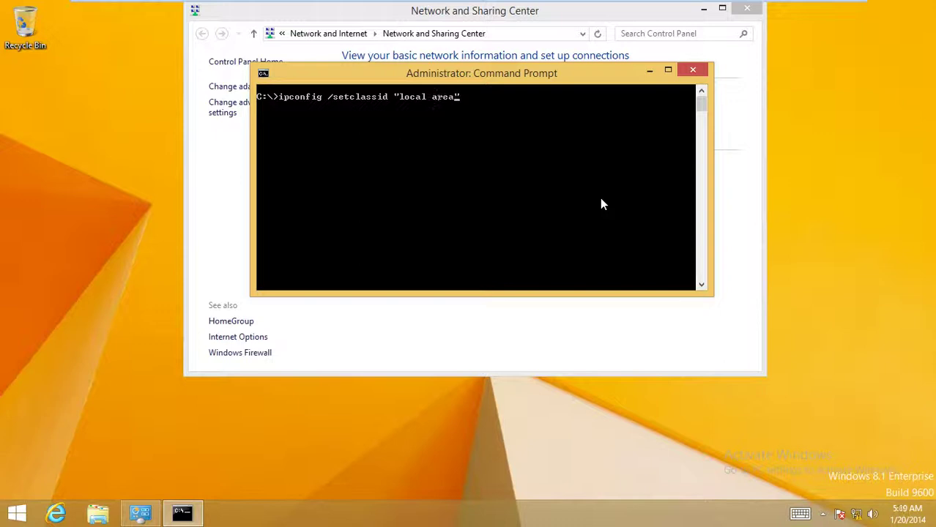
pyautogui.write('tion')
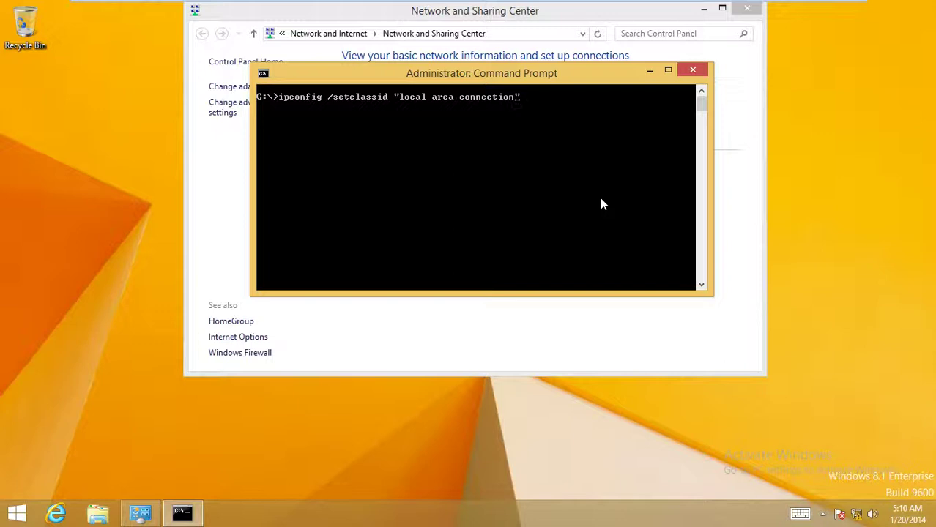
pyautogui.press('BackSpace')
pyautogui.press('BackSpace')
pyautogui.press('BackSpace')
pyautogui.press('BackSpace')
pyautogui.press('BackSpace')
pyautogui.press('BackSpace')
pyautogui.press('BackSpace')
pyautogui.press('BackSpace')
pyautogui.press('BackSpace')
pyautogui.press('BackSpace')
pyautogui.press('BackSpace')
pyautogui.press('BackSpace')
pyautogui.press('BackSpace')
pyautogui.press('BackSpace')
pyautogui.press('BackSpace')
pyautogui.press('BackSpace')
pyautogui.press('BackSpace')
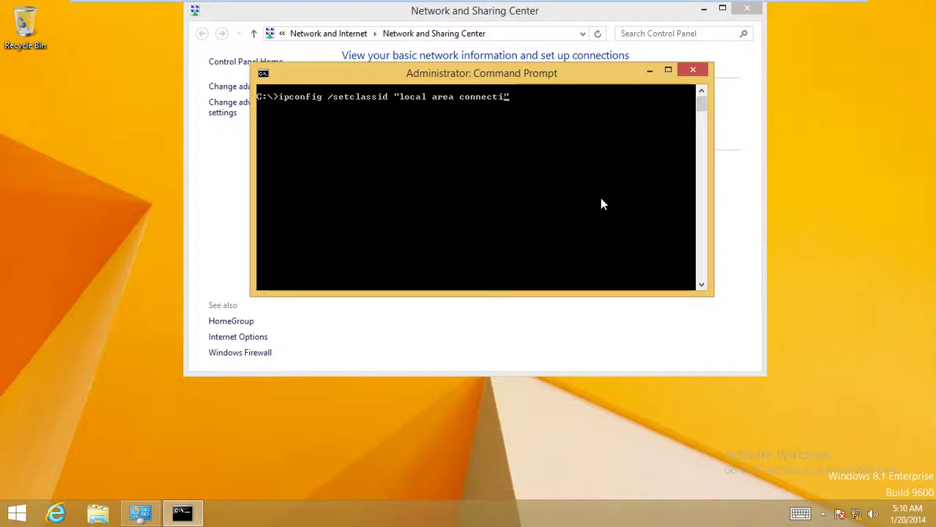
pyautogui.press('BackSpace')
pyautogui.press('BackSpace')
pyautogui.press('BackSpace')
pyautogui.press('BackSpace')
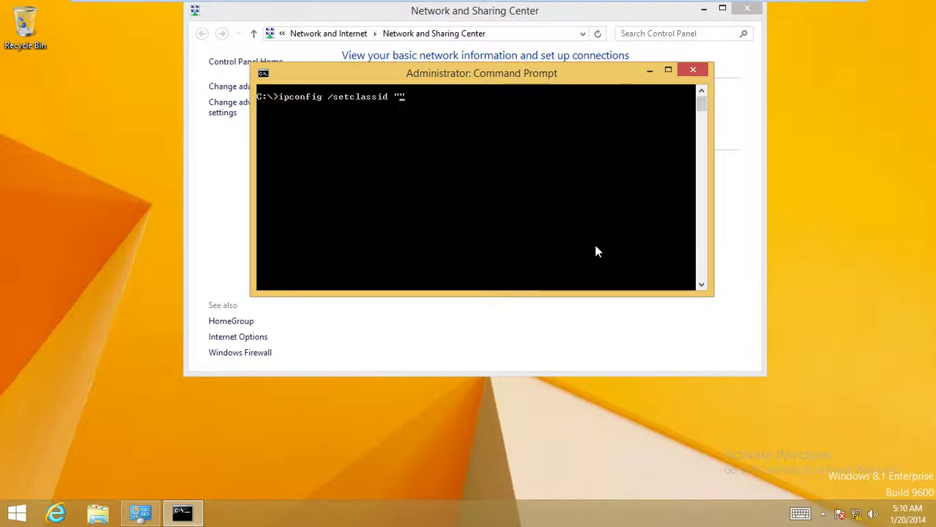
# Step: Complete the command as ipconfig /setclassid "ethernet0" internet, checking the adapter name in the Network and Sharing Center, and run it
pyautogui.write('ethernet')
pyautogui.click(578, 339)
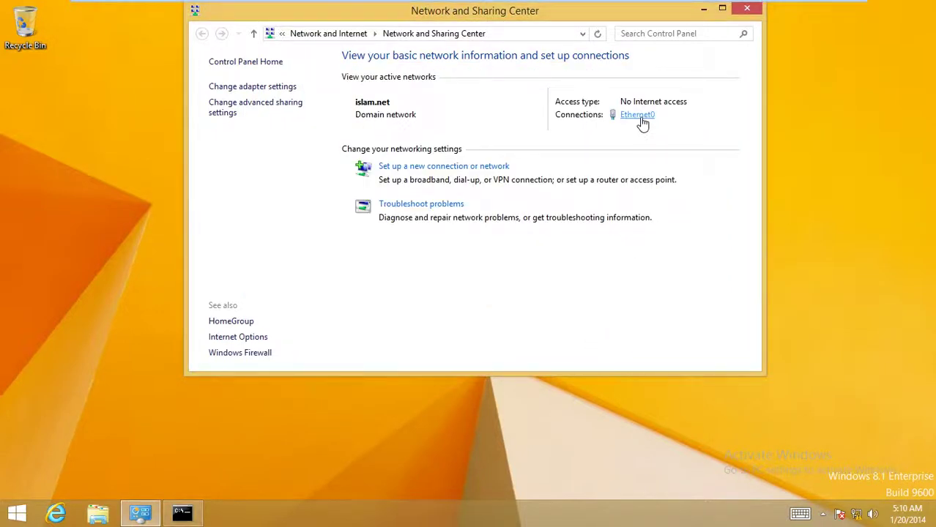
pyautogui.click(183, 513)
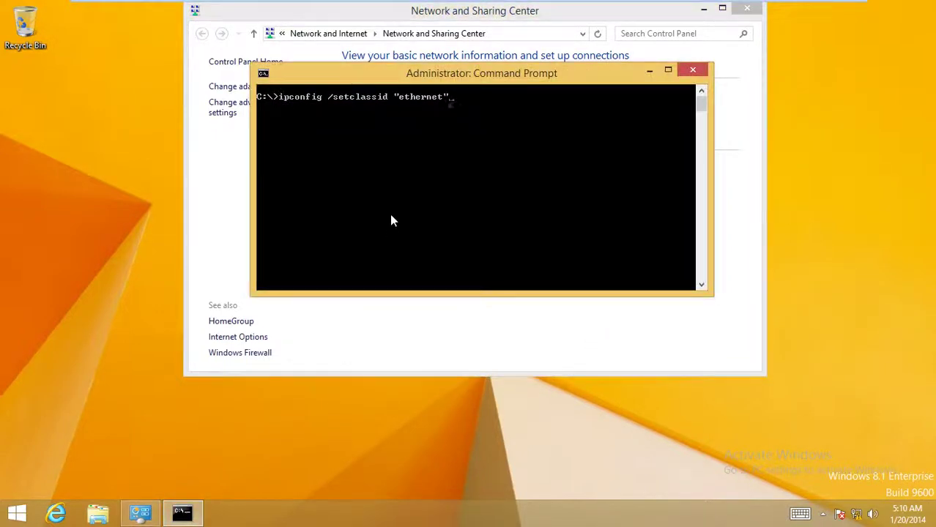
pyautogui.press('Left')
pyautogui.write('0')
pyautogui.press('Right')
pyautogui.write('int')
pyautogui.press('BackSpace')
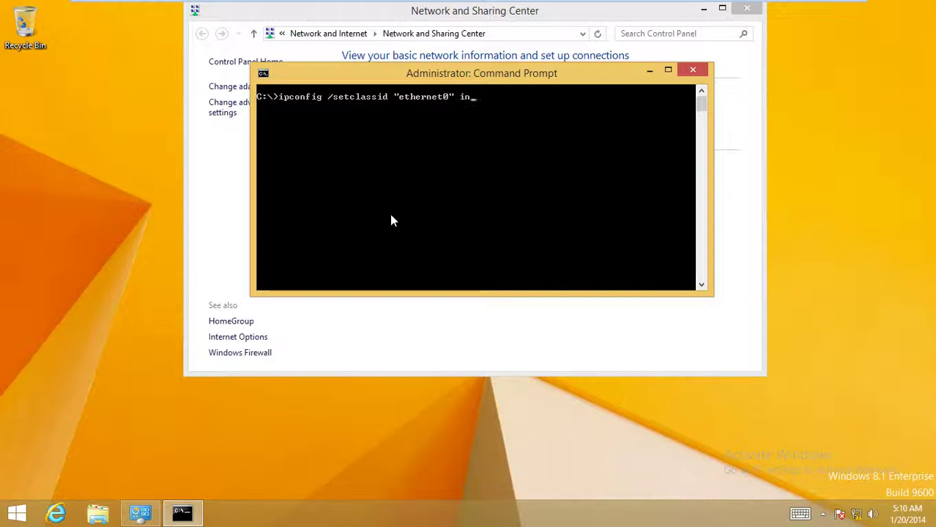
pyautogui.write('ternet')
pyautogui.press('Return')
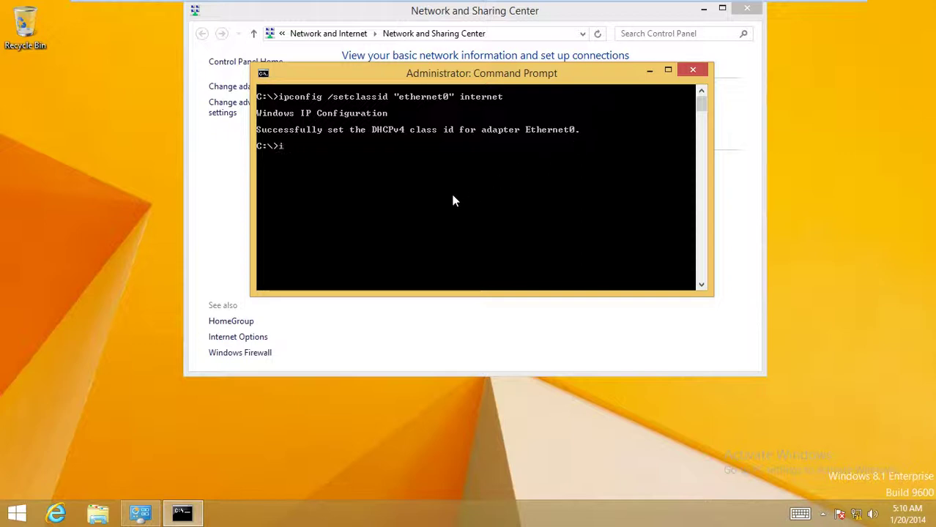
# Step: Run ipconfig /all and mark the DHCPv4 Class ID line of the Ethernet0 adapter in the output
pyautogui.write('pconfig')
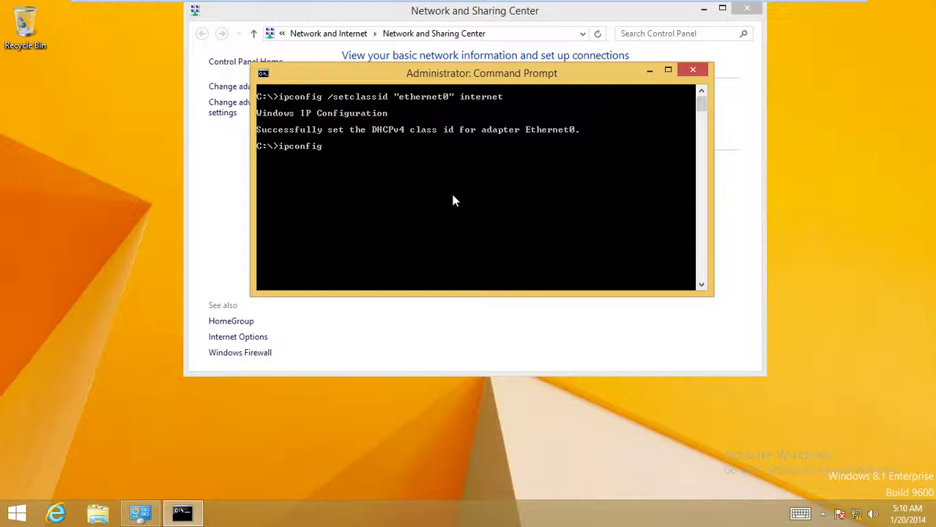
pyautogui.write(' /all')
pyautogui.press('Return')
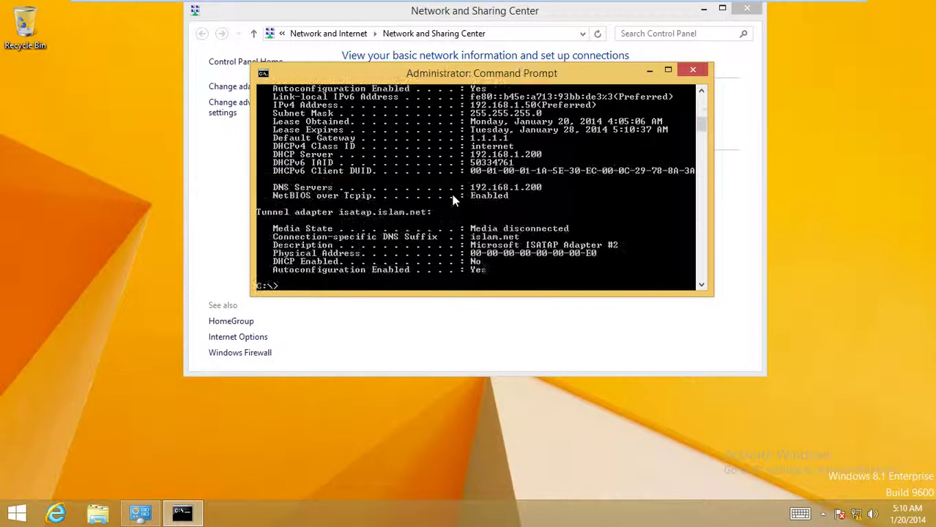
pyautogui.scroll(2, 437, 194)
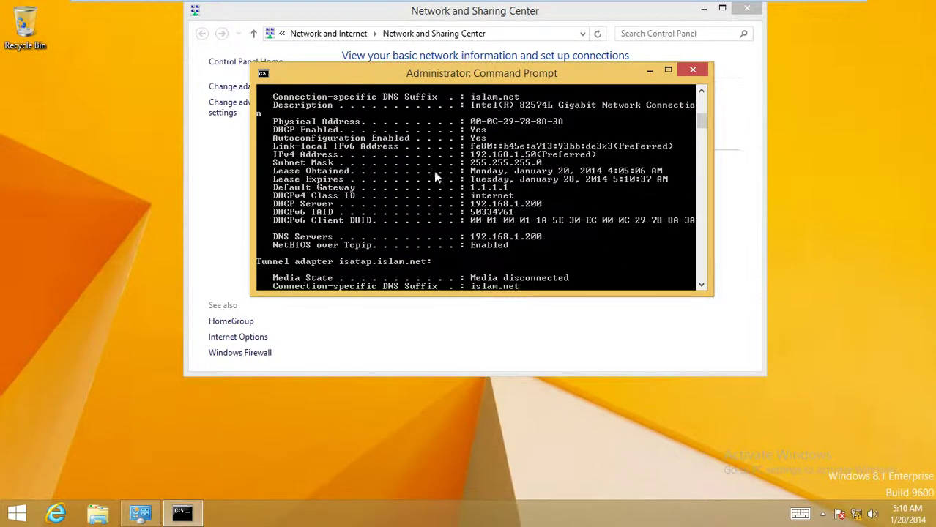
pyautogui.rightClick(434, 171)
pyautogui.click(403, 182)
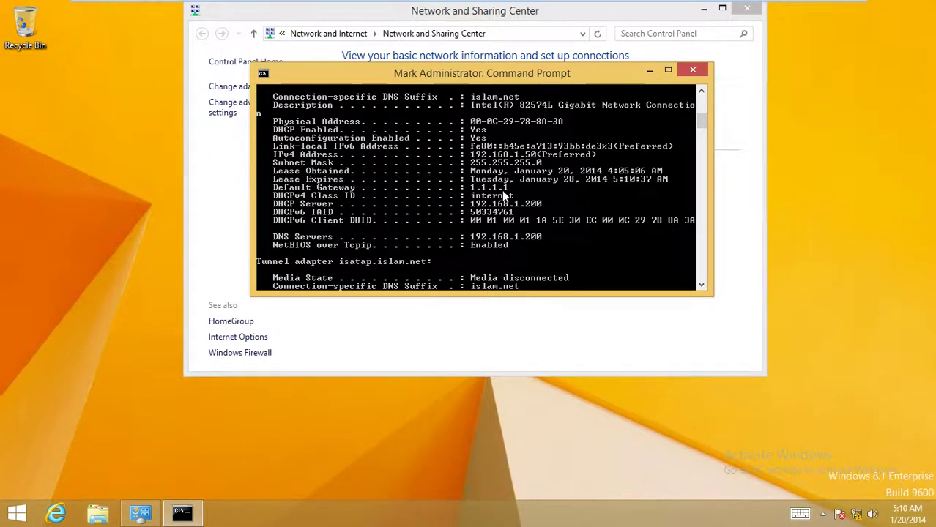
pyautogui.moveTo(519, 187)
pyautogui.mouseDown()
pyautogui.moveTo(266, 189)
pyautogui.moveTo(516, 202)
pyautogui.mouseUp()
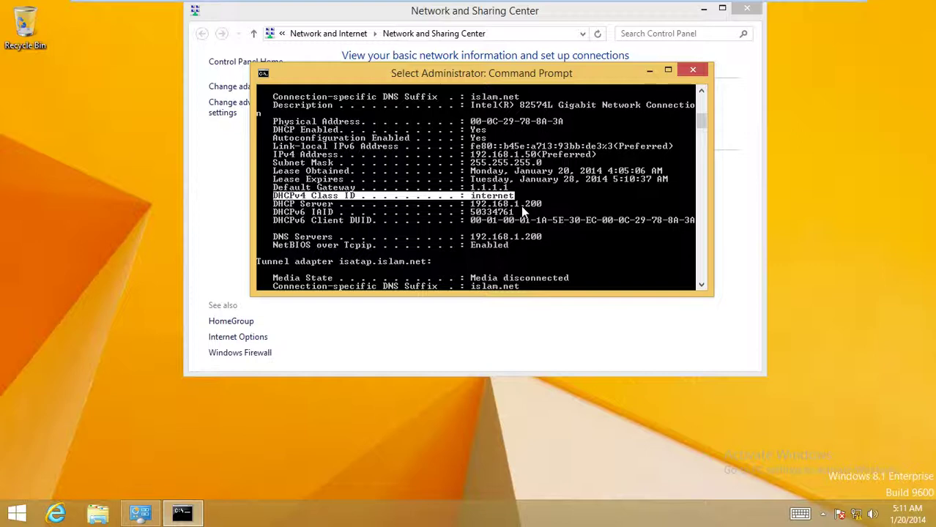
# Step: Run ipconfig /setclassid "ethernet0" none to change the adapter's DHCPv4 class ID
pyautogui.scroll(-6, 499, 205)
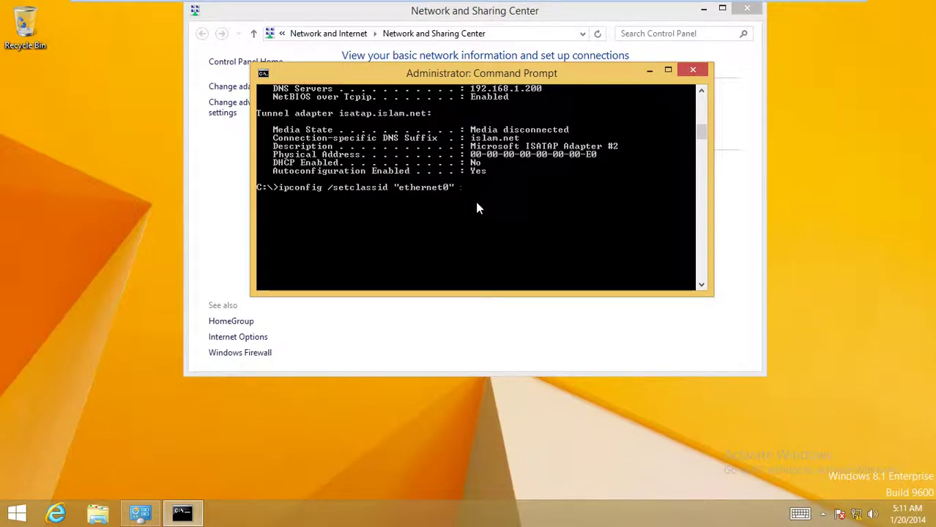
pyautogui.write('e')
pyautogui.press('Return')
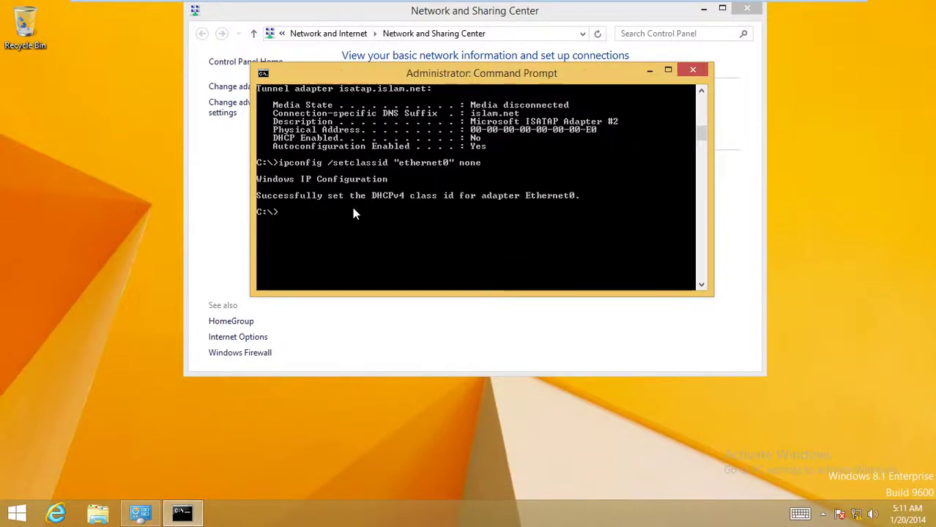
# Step: List the full IP configuration again with ipconfig /all and mark the adapter's DHCPv4 Class ID line
pyautogui.write('ipconfig /all')
pyautogui.press('Return')
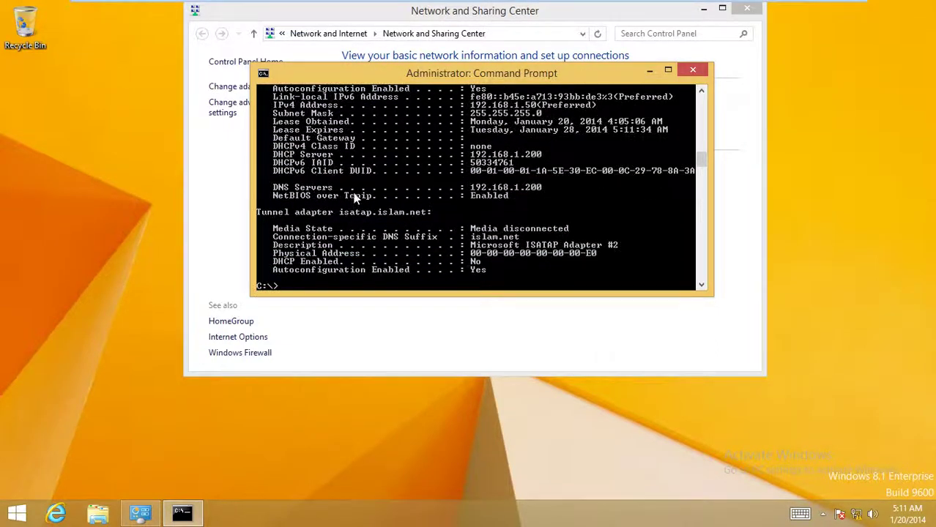
pyautogui.rightClick(380, 167)
pyautogui.click(351, 166)
pyautogui.scroll(2, 403, 191)
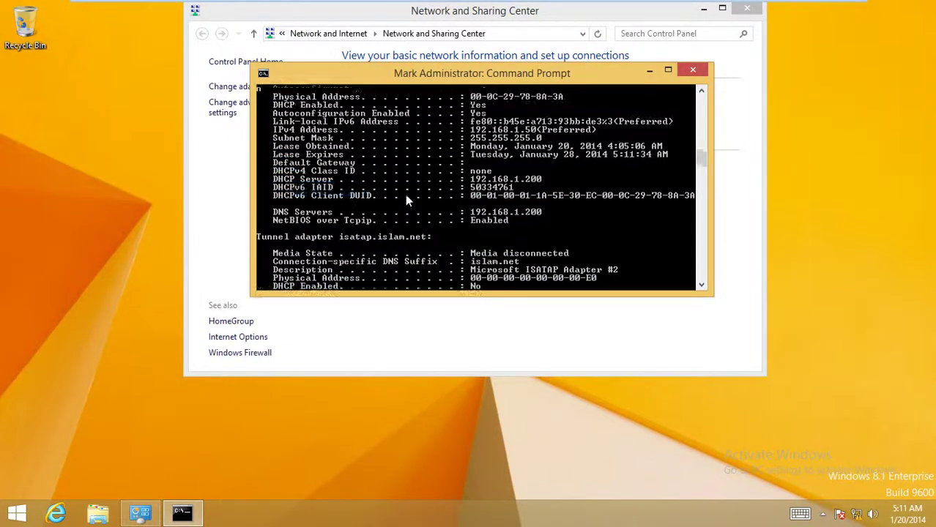
pyautogui.scroll(-1, 384, 191)
pyautogui.moveTo(350, 170); pyautogui.dragTo(272, 175)
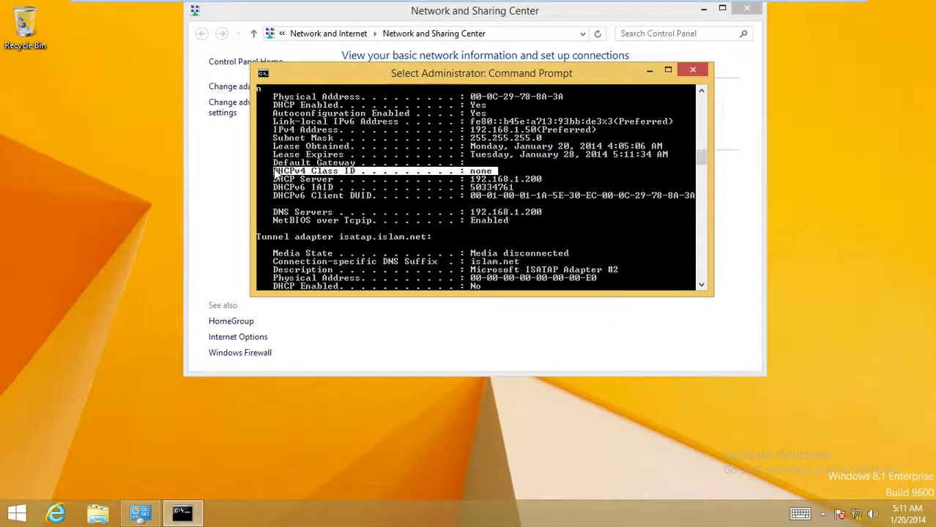
pyautogui.scroll(-4, 377, 191)
pyautogui.scroll(-2, 376, 190)
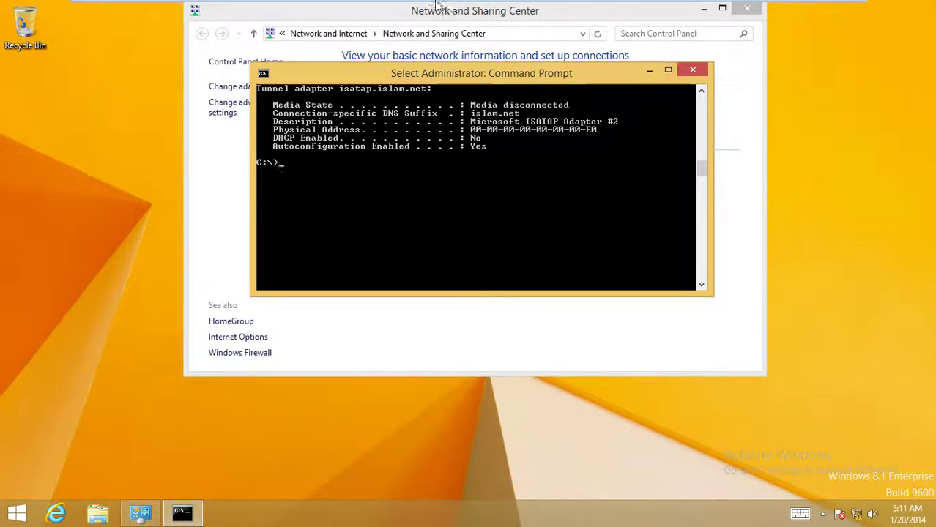
# Step: Switch to the DHCP console on the server and show the Deny list of the IPv4 filters
pyautogui.moveTo(381, 6)
pyautogui.click(183, 10)
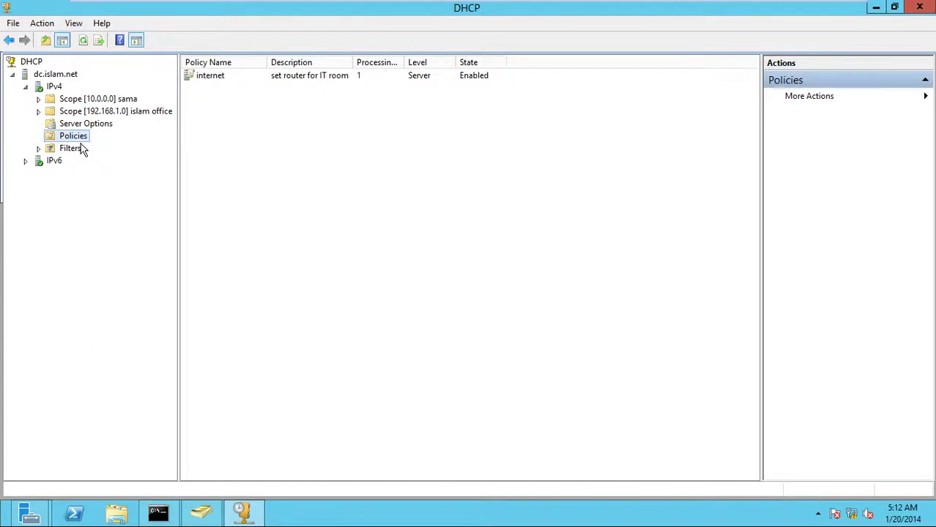
pyautogui.press('Down')
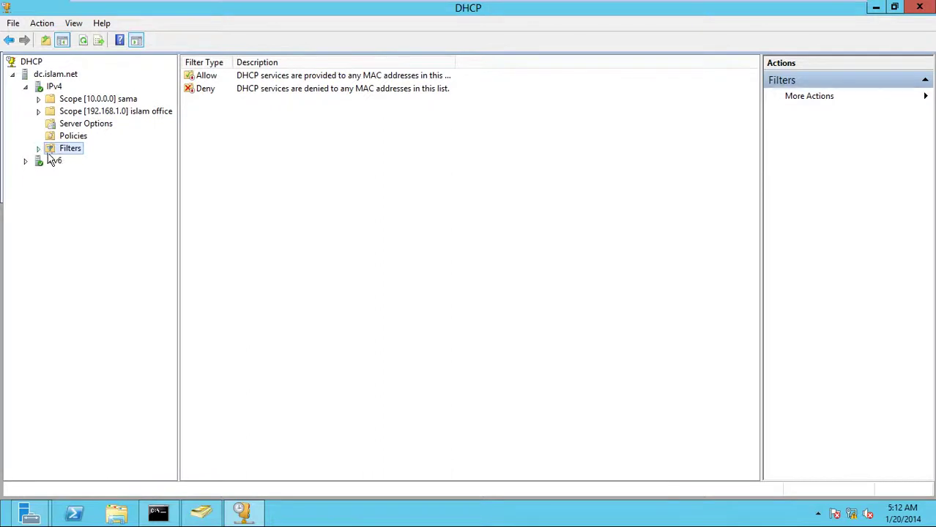
pyautogui.press('Right')
pyautogui.click(82, 175)
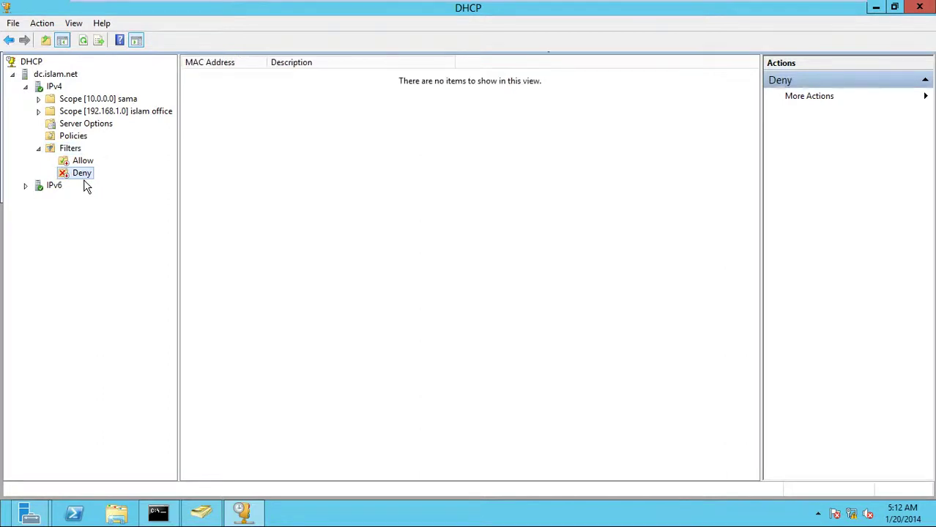
# Step: Add a Deny filter for the MAC address 00-0c-29-78-8a-3a without a description and select its entry
pyautogui.rightClick(85, 186)
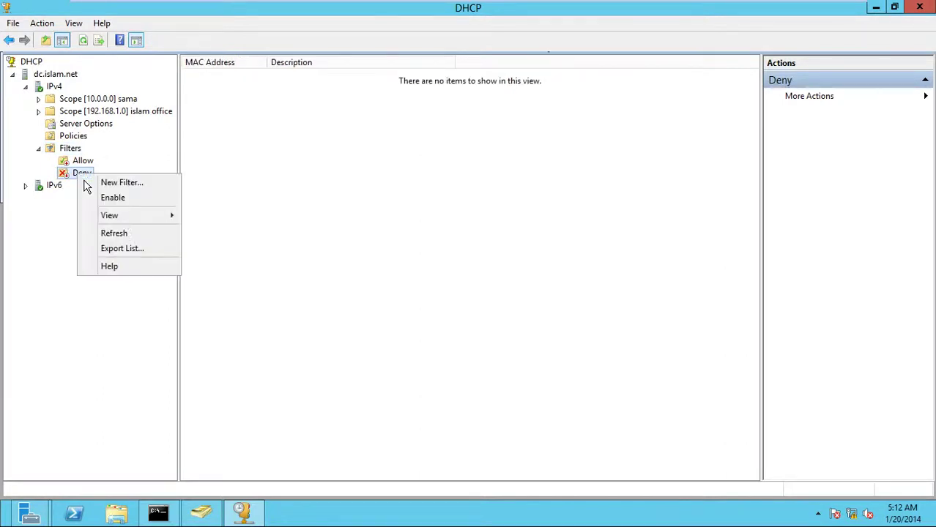
pyautogui.click(119, 184)
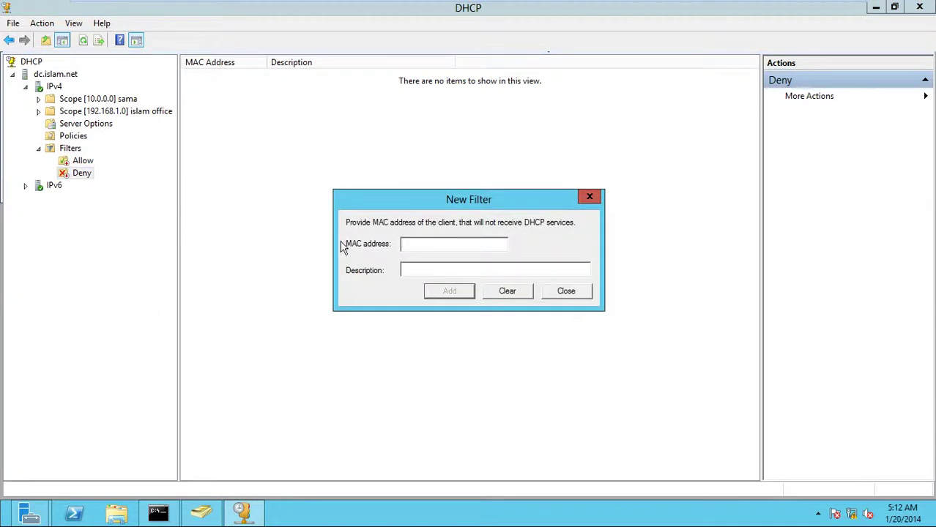
pyautogui.rightClick(411, 249)
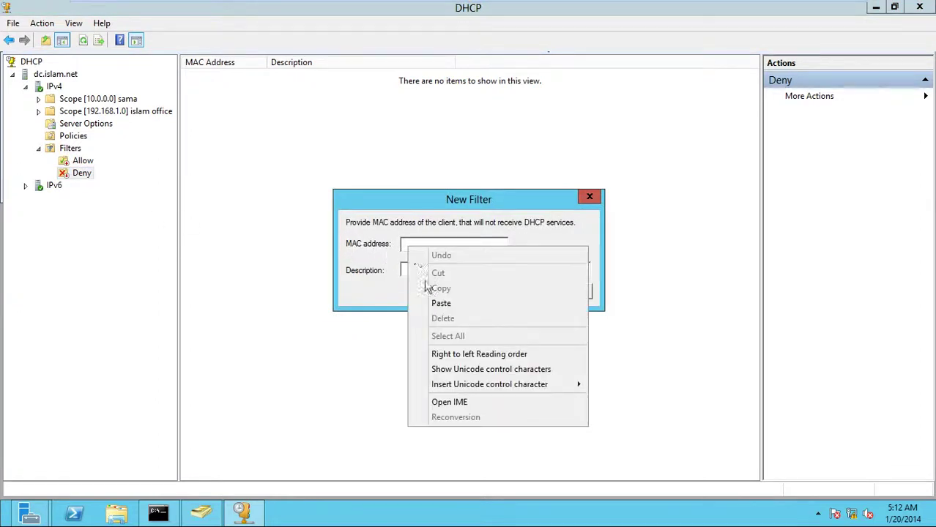
pyautogui.click(441, 307)
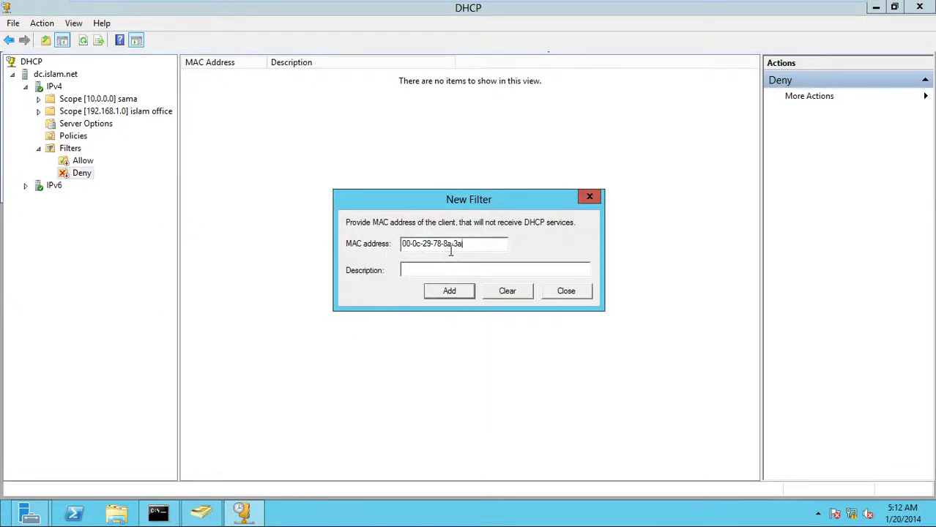
pyautogui.click(446, 292)
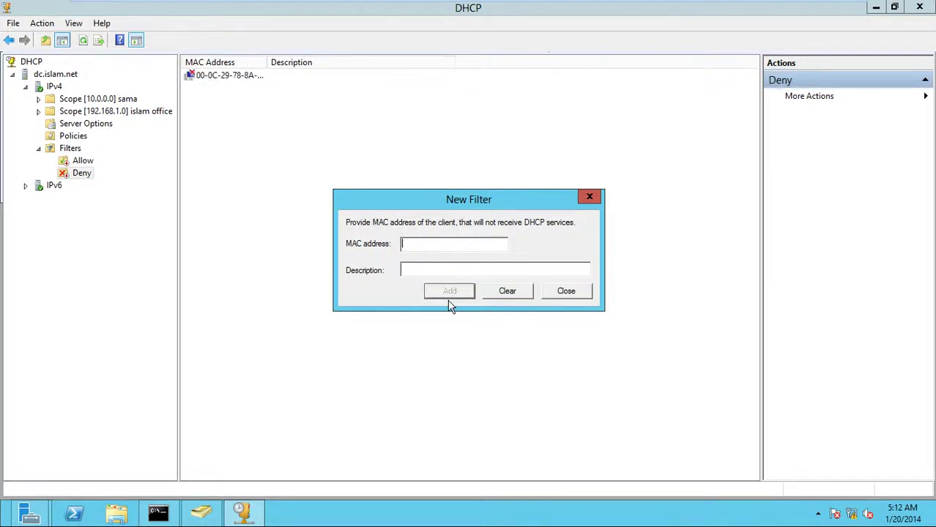
pyautogui.click(546, 294)
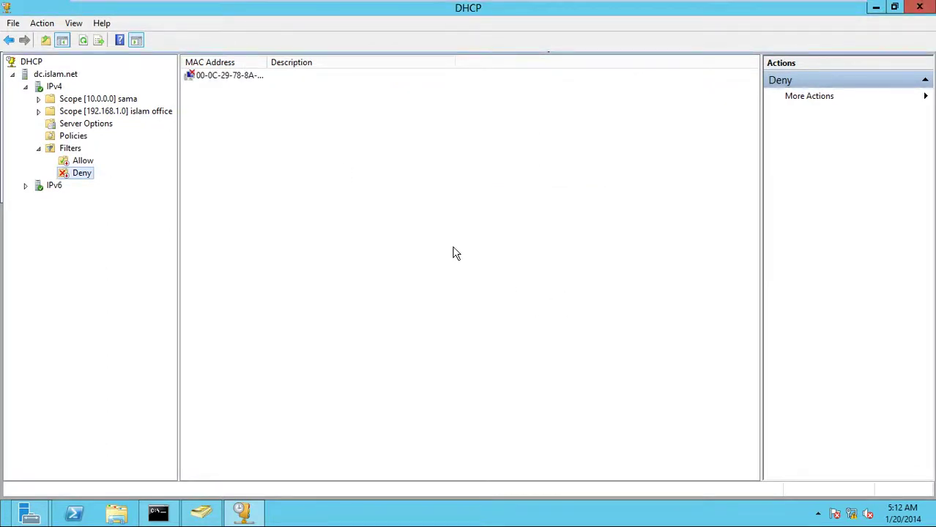
pyautogui.click(258, 77)
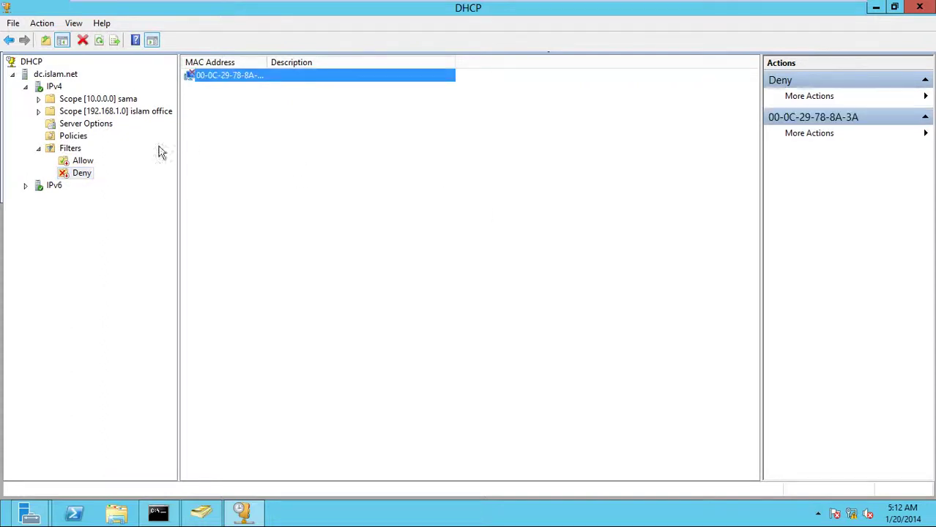
# Step: Try combinations of the Allow List and Deny List options in the IPv4 filter properties and discard the changes
pyautogui.rightClick(54, 86)
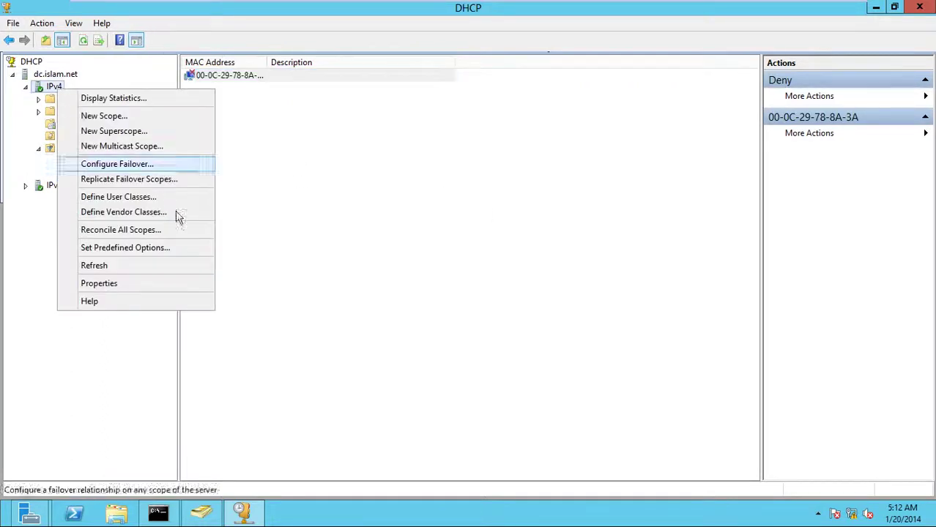
pyautogui.click(171, 285)
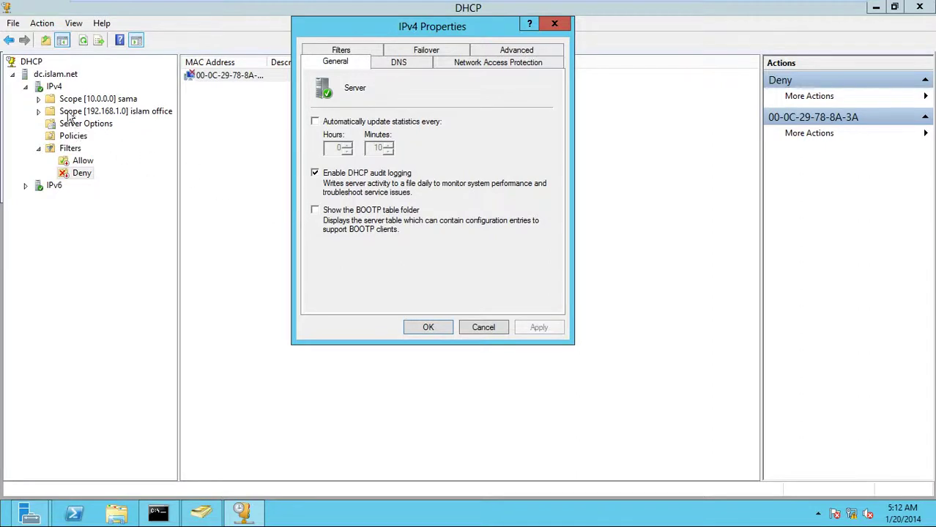
pyautogui.click(341, 50)
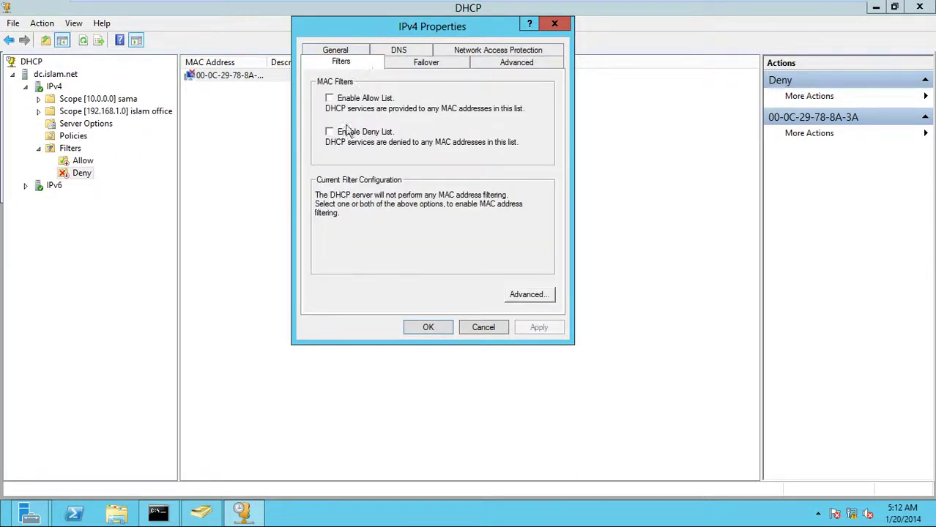
pyautogui.click(340, 144)
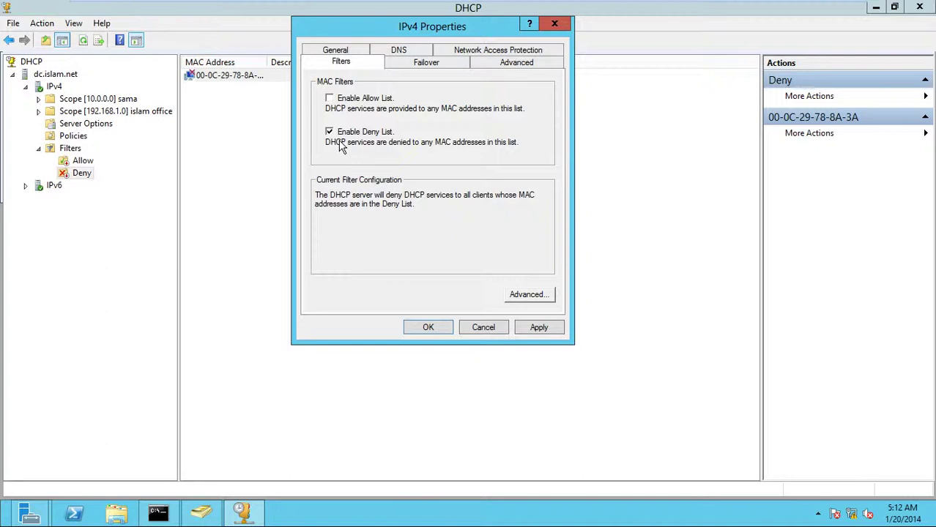
pyautogui.click(340, 146)
pyautogui.click(339, 141)
pyautogui.click(341, 107)
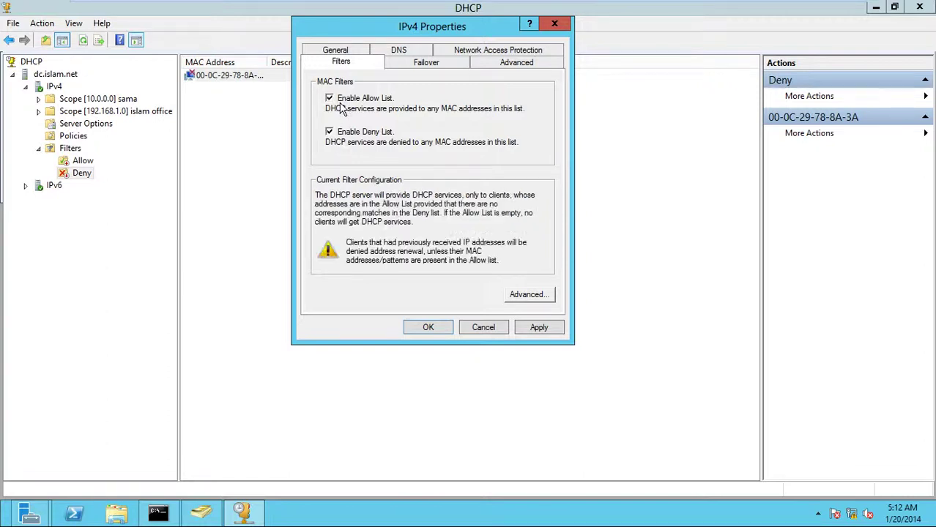
pyautogui.click(336, 142)
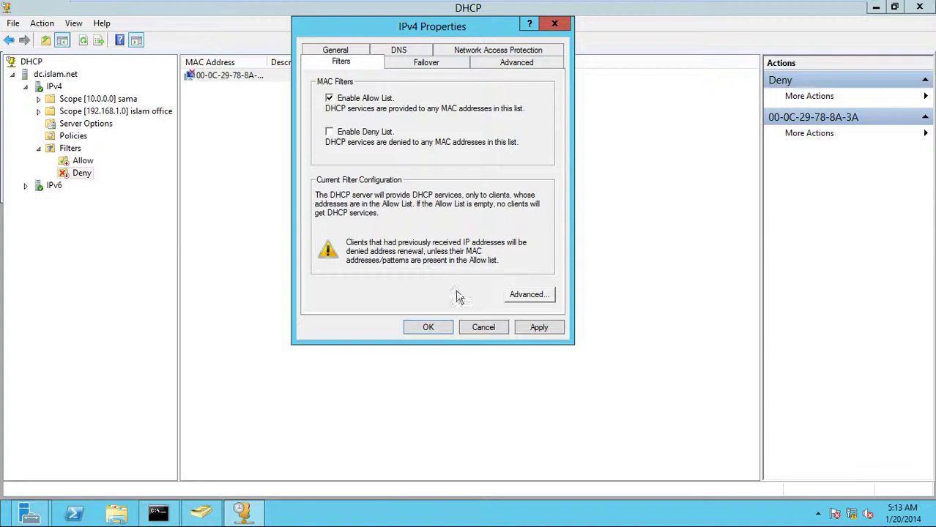
pyautogui.click(488, 328)
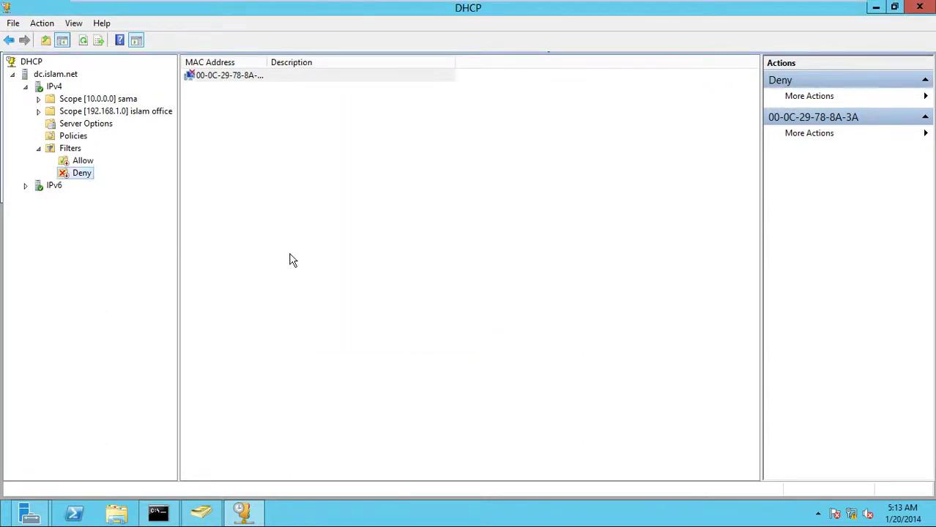
# Step: Delete the MAC address filter from the Deny list
pyautogui.click(222, 80)
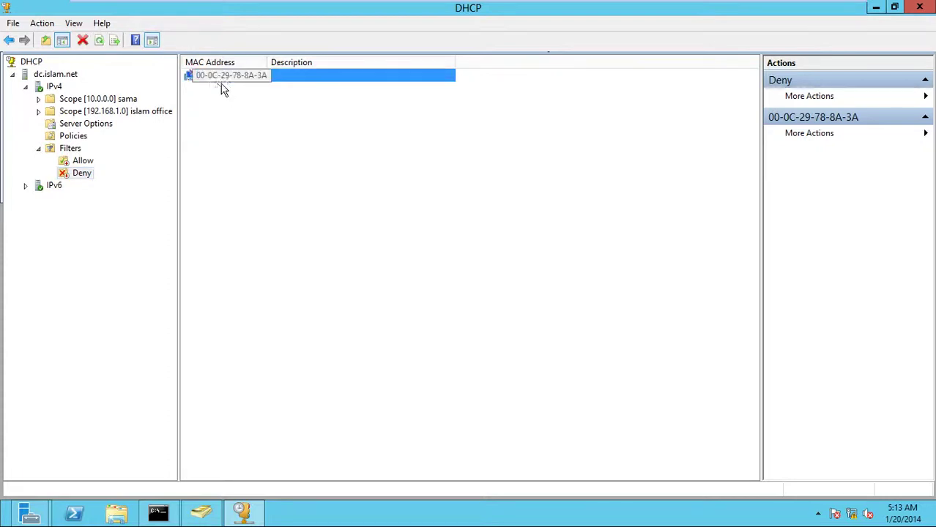
pyautogui.click(83, 40)
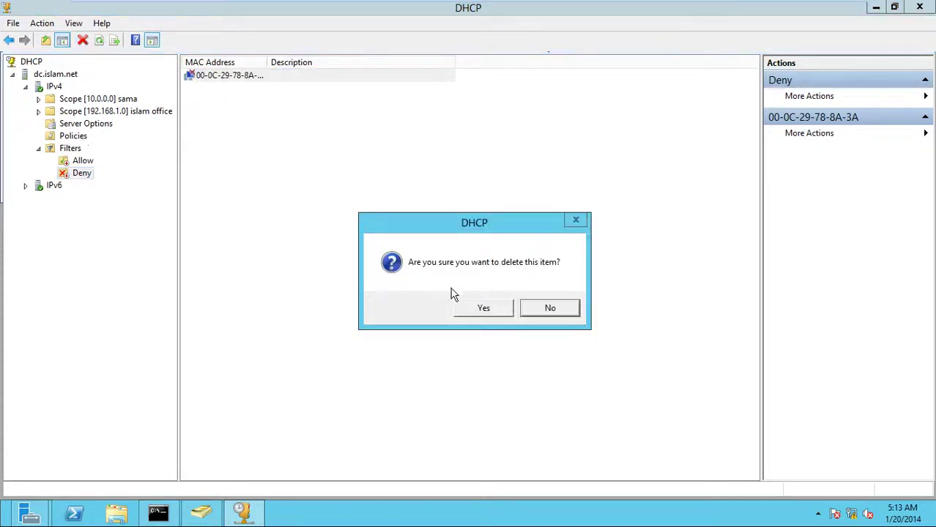
pyautogui.click(472, 314)
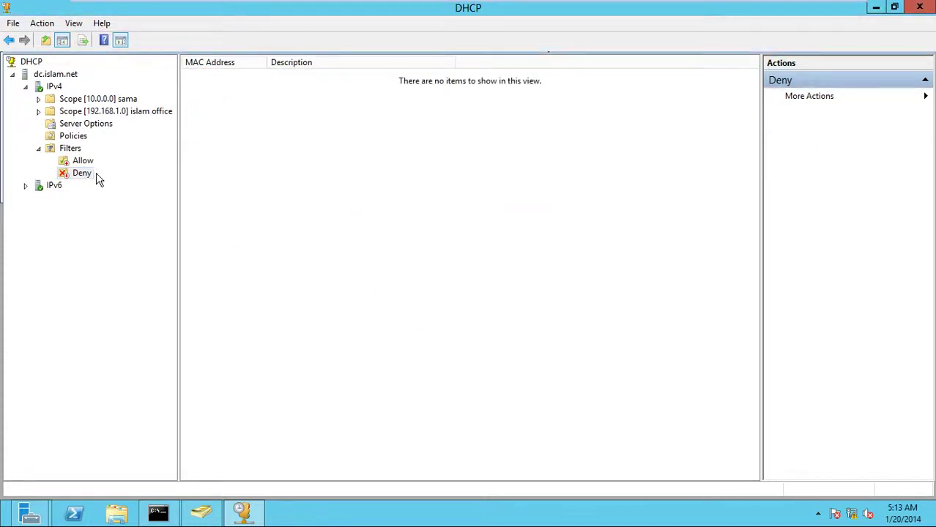
# Step: Check the MAC filter options in the IPv4 properties without changing them and refresh the Deny list
pyautogui.rightClick(54, 87)
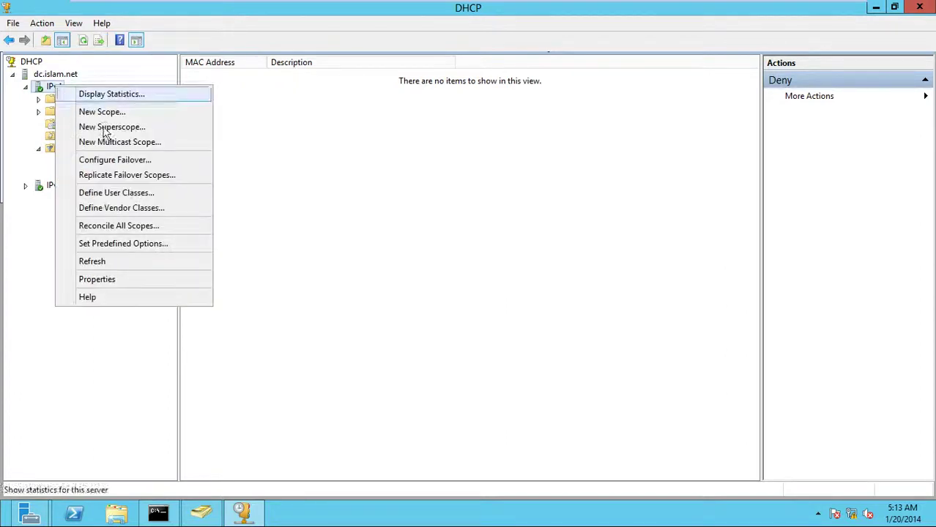
pyautogui.click(155, 284)
pyautogui.click(341, 62)
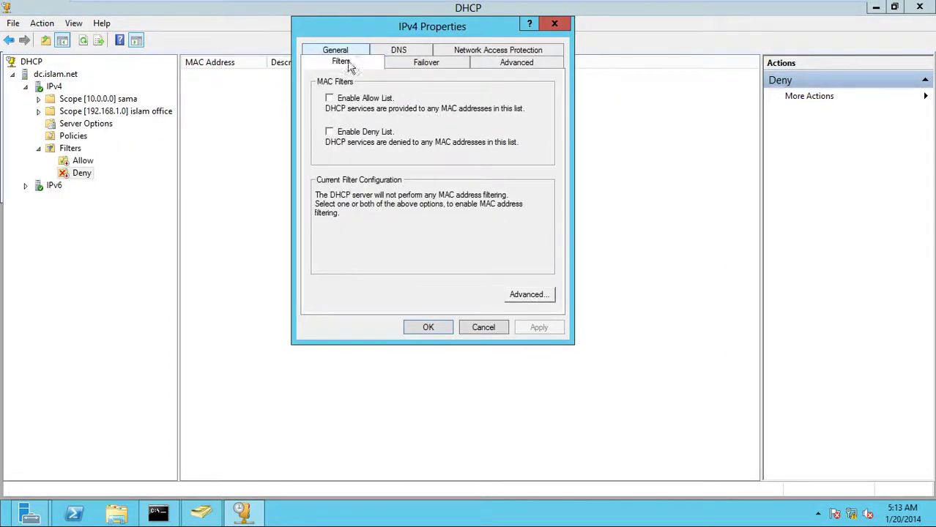
pyautogui.click(485, 328)
pyautogui.rightClick(338, 196)
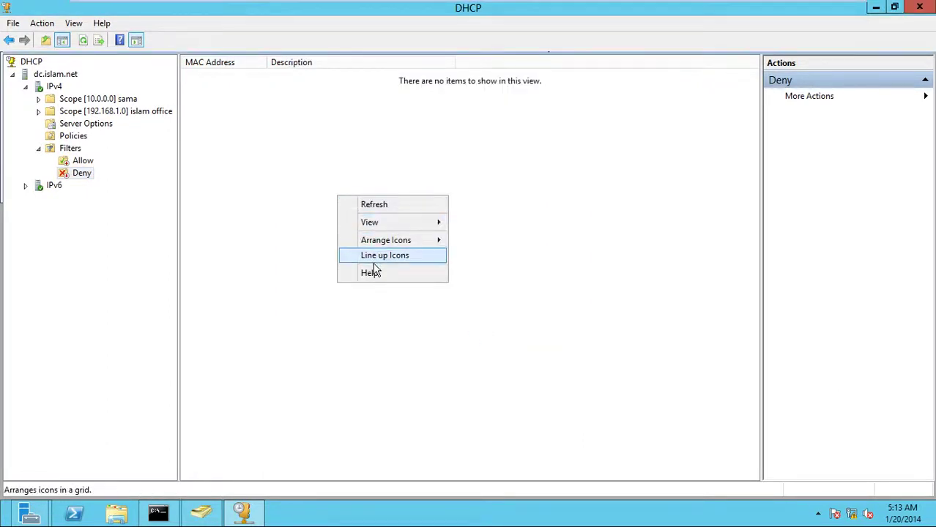
pyautogui.click(374, 205)
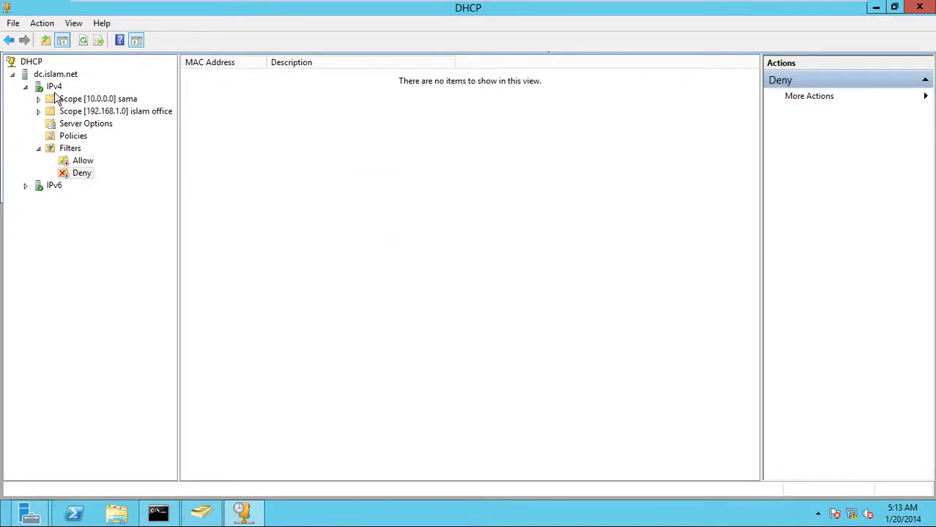
# Step: Try the automatic statistics update option in the IPv4 general properties and discard the change
pyautogui.rightClick(53, 87)
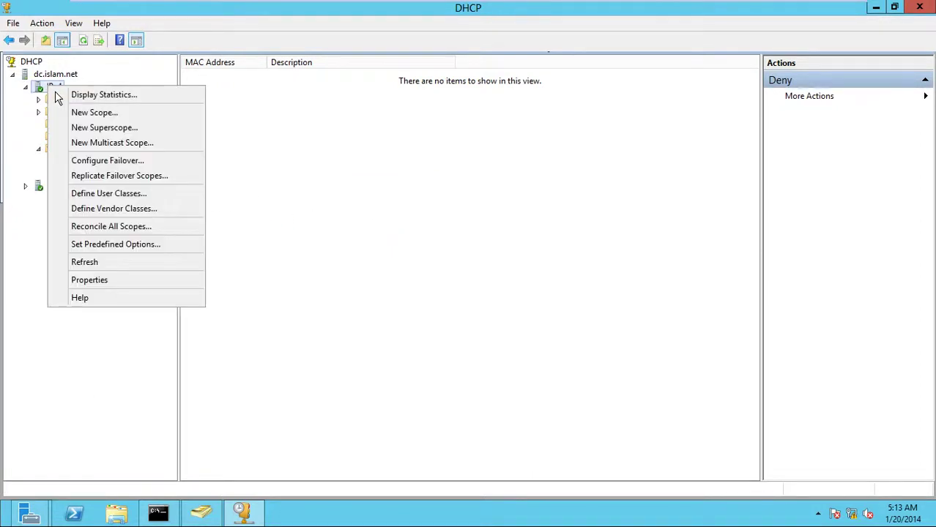
pyautogui.click(167, 280)
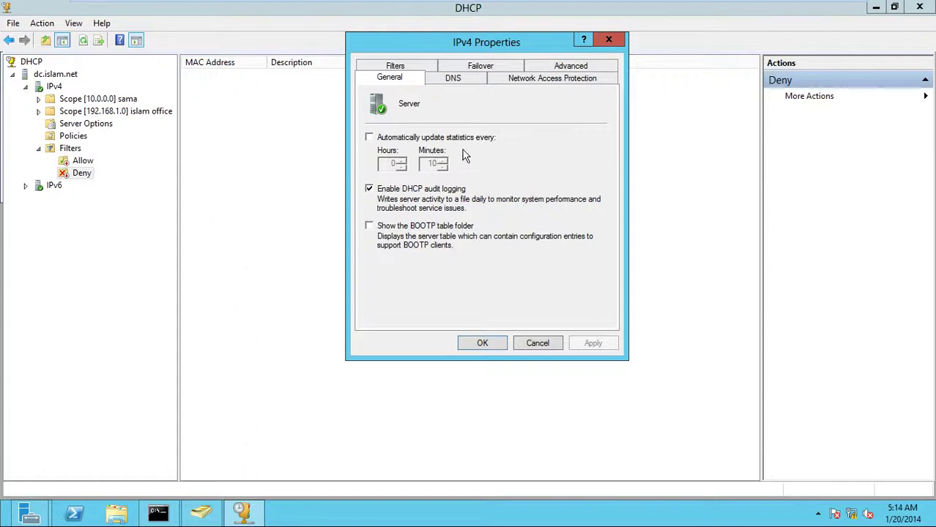
pyautogui.click(420, 139)
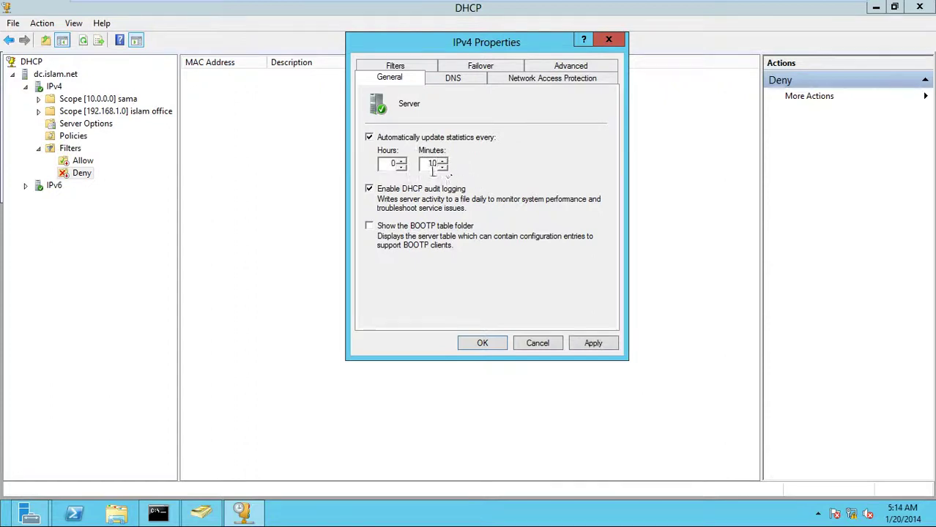
pyautogui.click(420, 141)
pyautogui.click(538, 343)
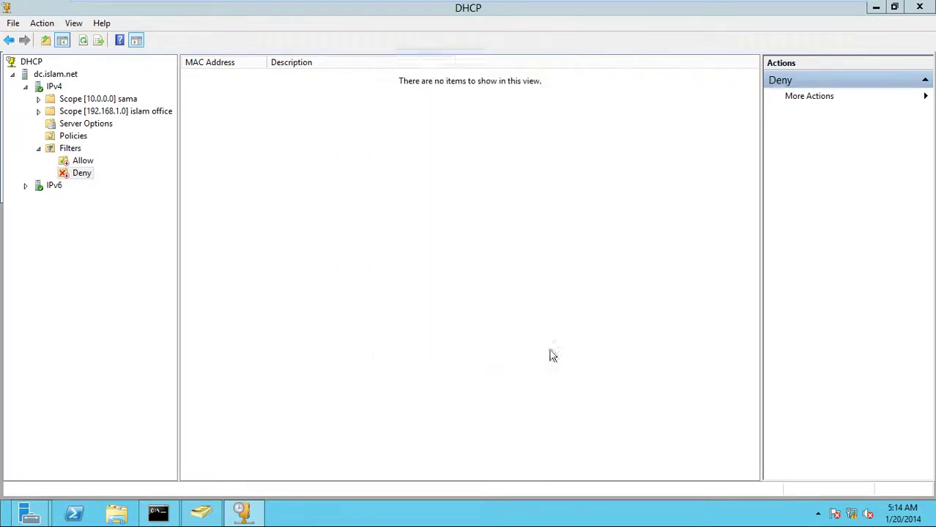
# Step: Display the address statistics of the 10.0.0.0 sama scope and close them after viewing
pyautogui.rightClick(83, 103)
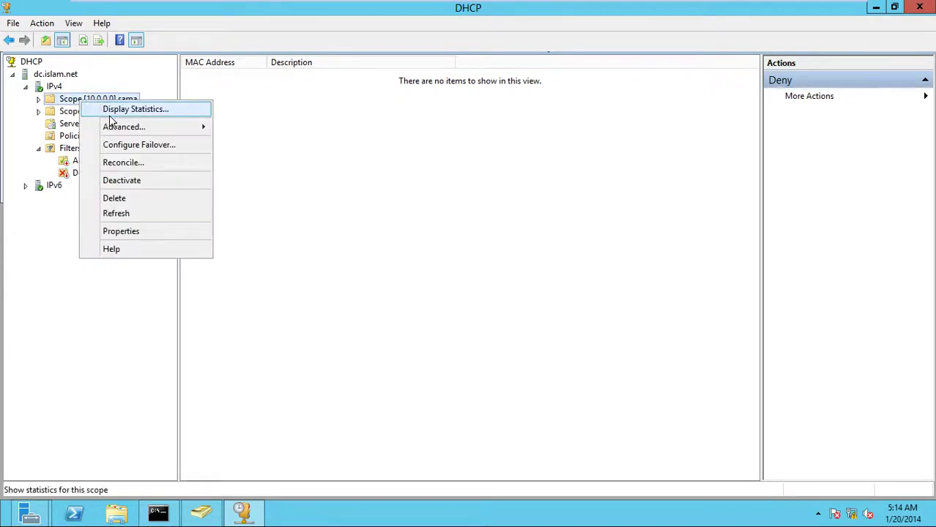
pyautogui.click(110, 114)
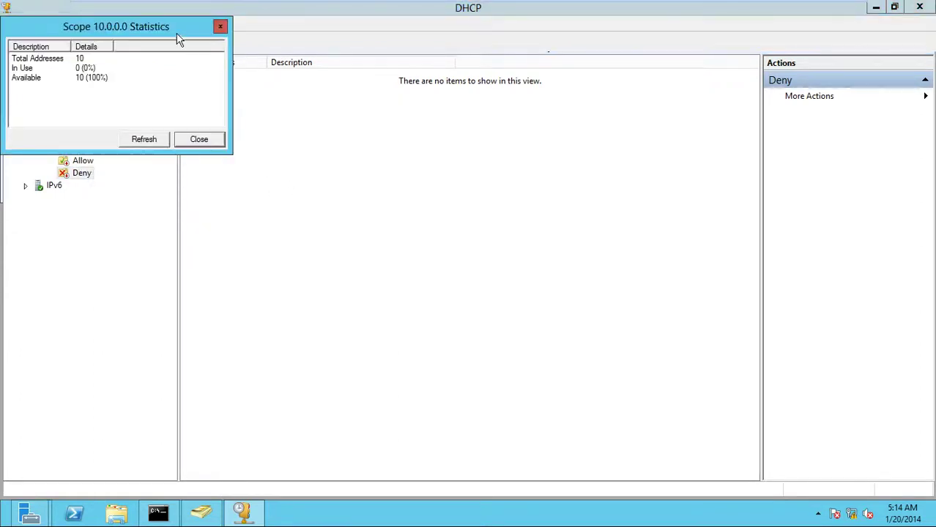
pyautogui.moveTo(177, 35); pyautogui.dragTo(577, 119)
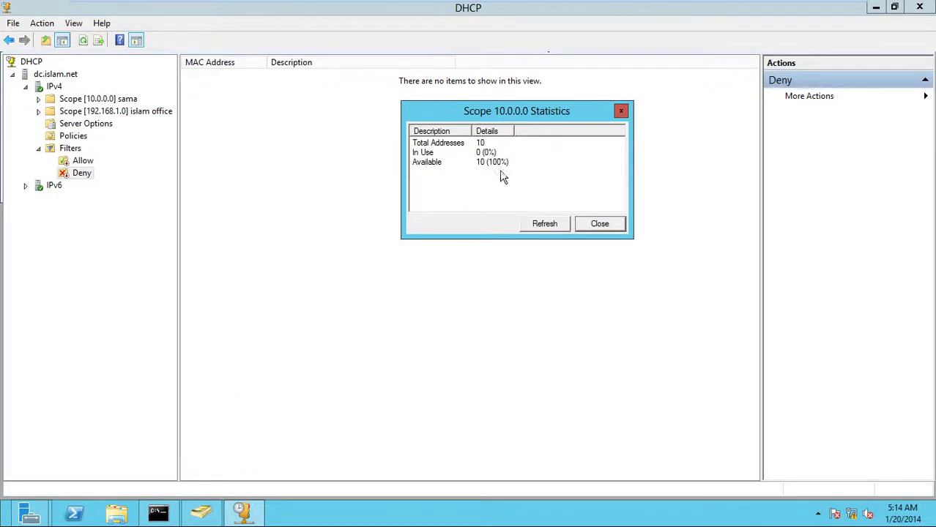
pyautogui.click(600, 223)
# Step: Display the address statistics of the 192.168.1.0 islam office scope and close them after viewing
pyautogui.rightClick(115, 110)
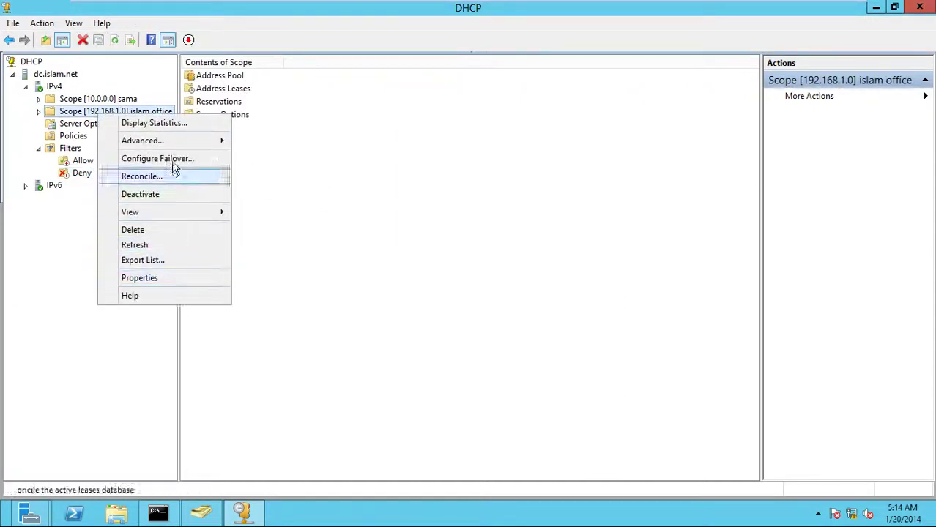
pyautogui.click(181, 124)
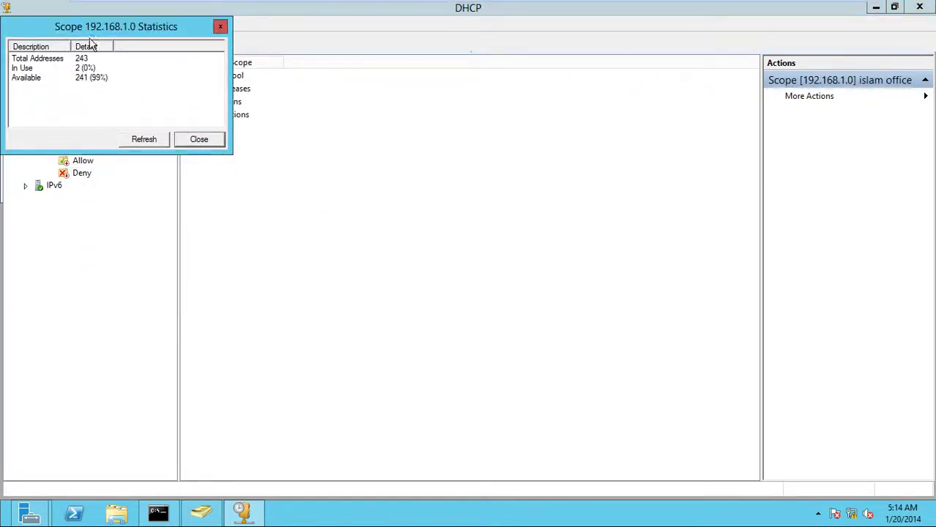
pyautogui.moveTo(92, 37); pyautogui.dragTo(347, 74)
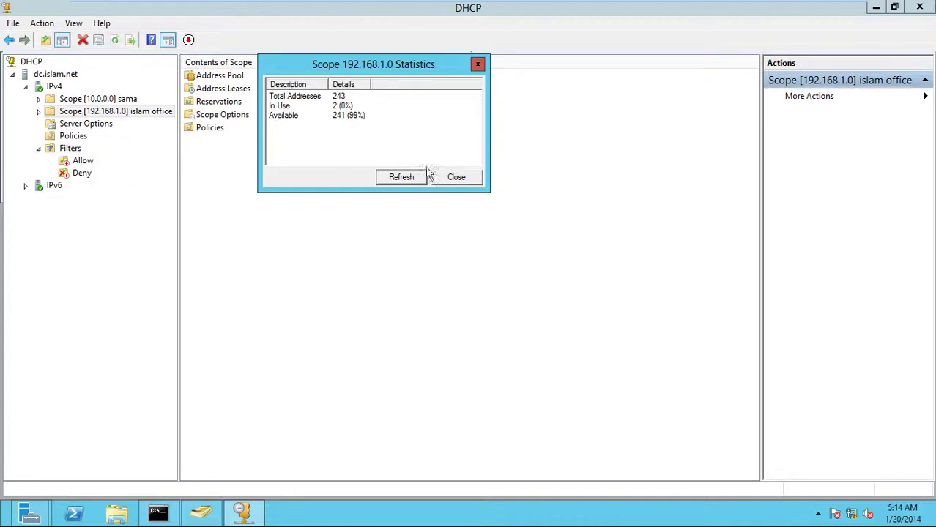
pyautogui.click(457, 183)
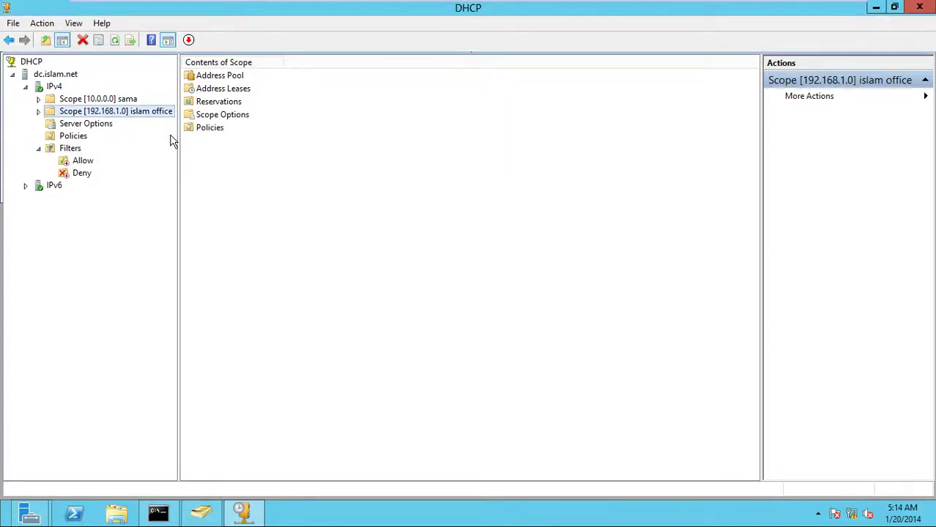
# Step: Open the advanced IPv4 properties and examine the audit log file path
pyautogui.rightClick(49, 86)
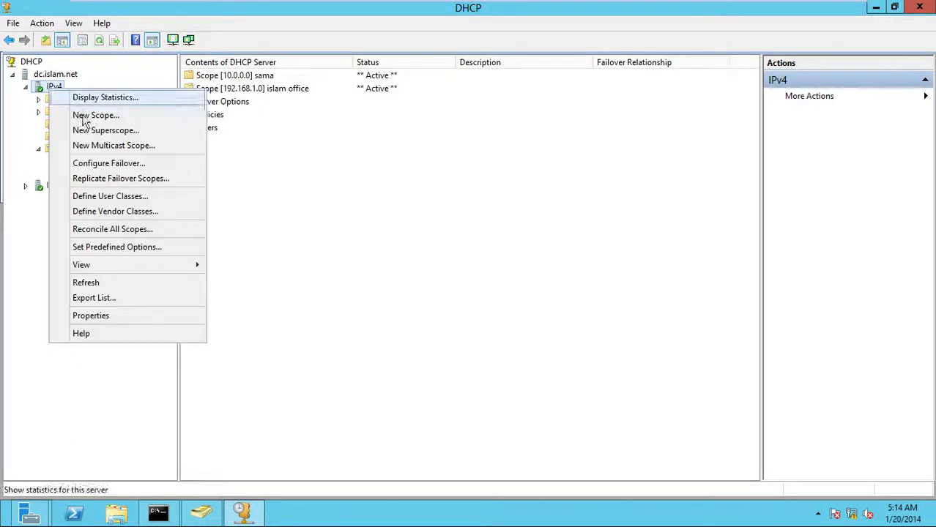
pyautogui.click(170, 320)
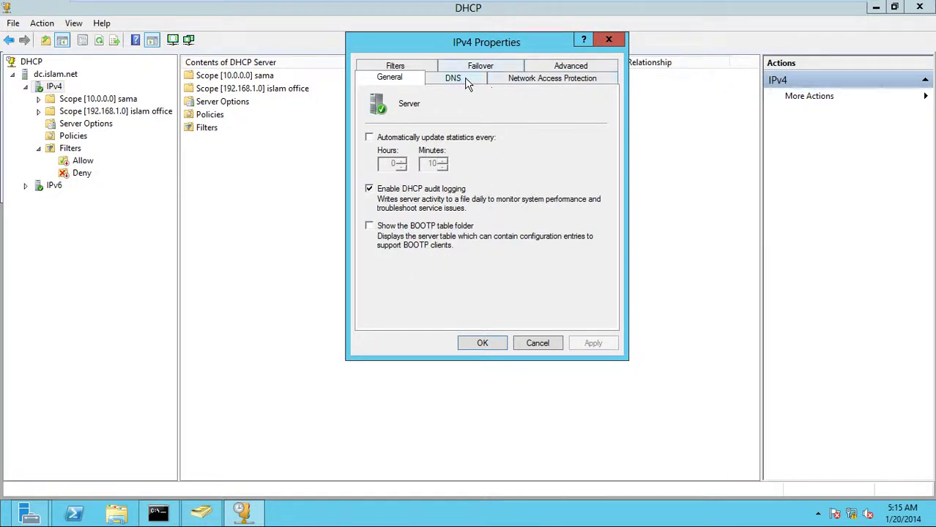
pyautogui.click(568, 70)
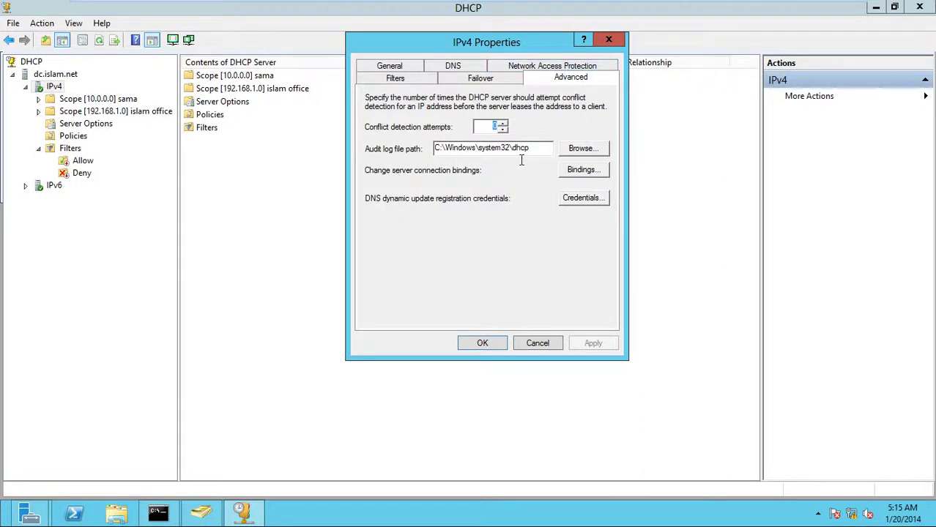
pyautogui.moveTo(545, 155); pyautogui.dragTo(435, 156)
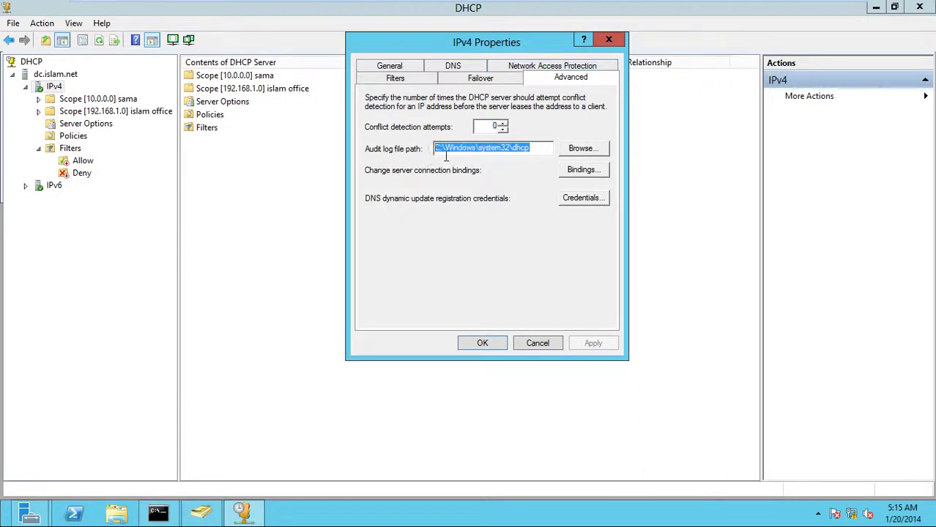
pyautogui.click(443, 155)
pyautogui.press('Right')
pyautogui.press('Right')
pyautogui.press('Right')
pyautogui.press('Right')
pyautogui.press('Right')
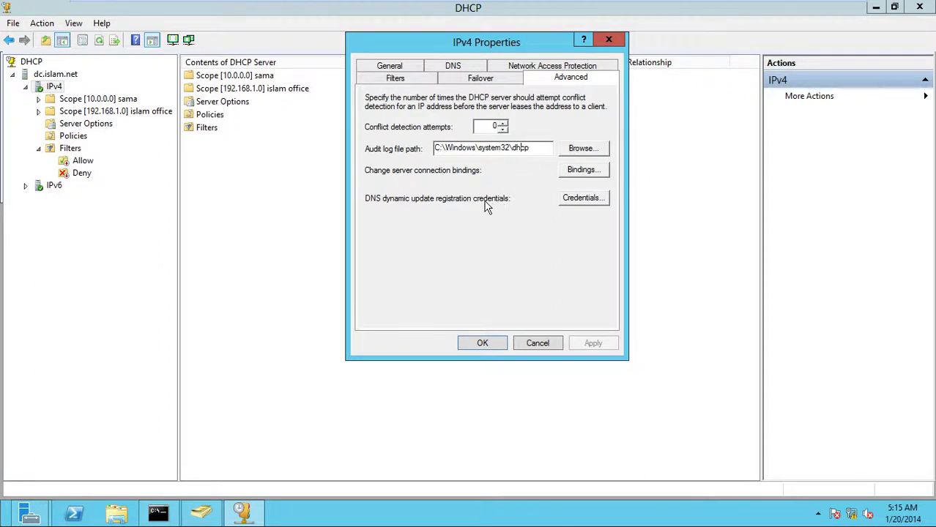
# Step: Browse for the audit log folder and accept the preselected dhcp folder
pyautogui.click(580, 148)
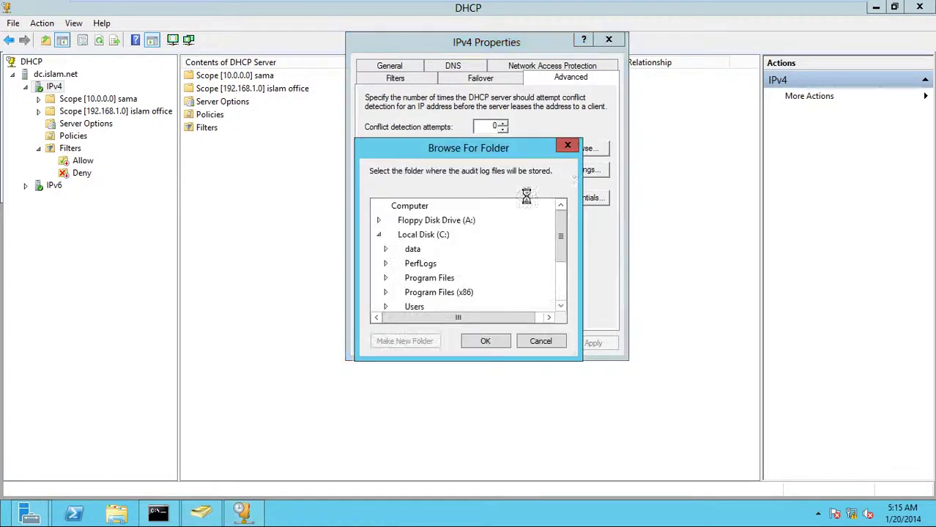
pyautogui.moveTo(468, 148); pyautogui.dragTo(367, 99)
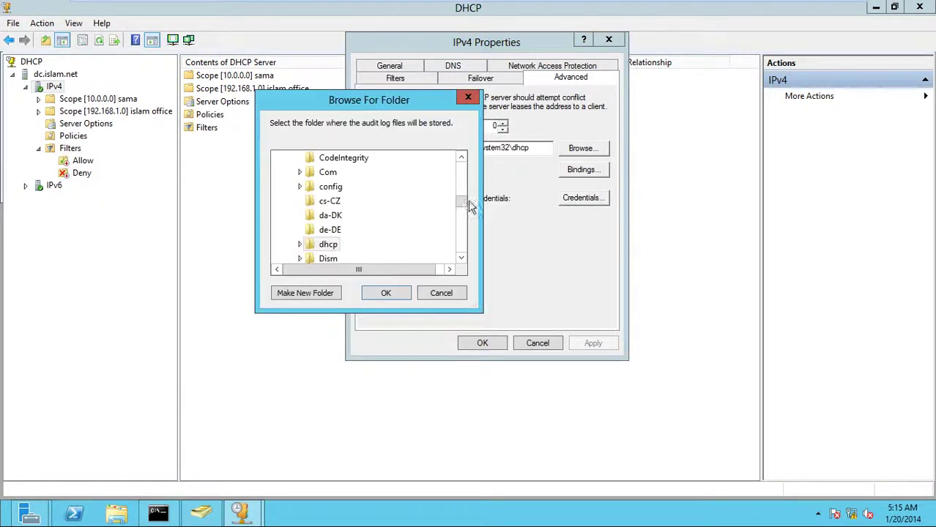
pyautogui.click(386, 293)
# Step: Search for the path C:\Windows\System32\dhcp, open that folder and select the dhcp.mdb database file
pyautogui.press('super')
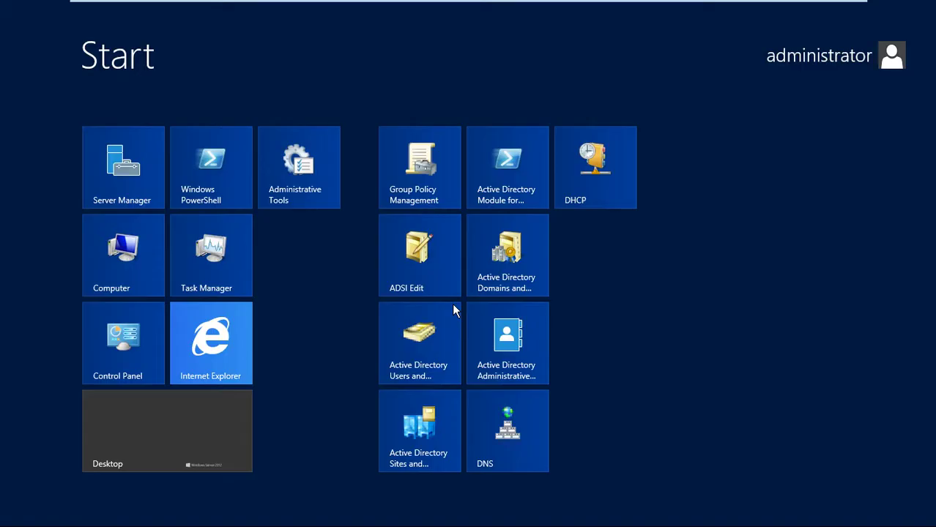
pyautogui.write('c:\\w')
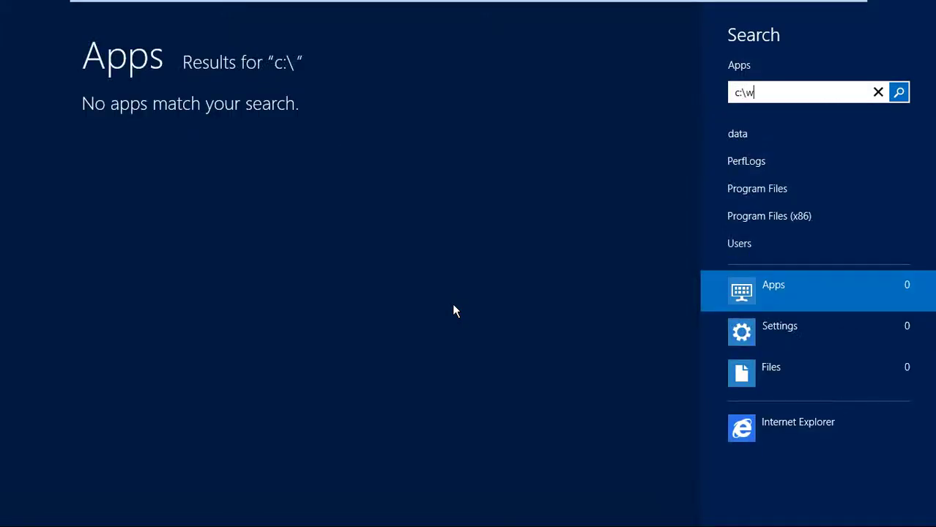
pyautogui.press('Down')
pyautogui.press('Down')
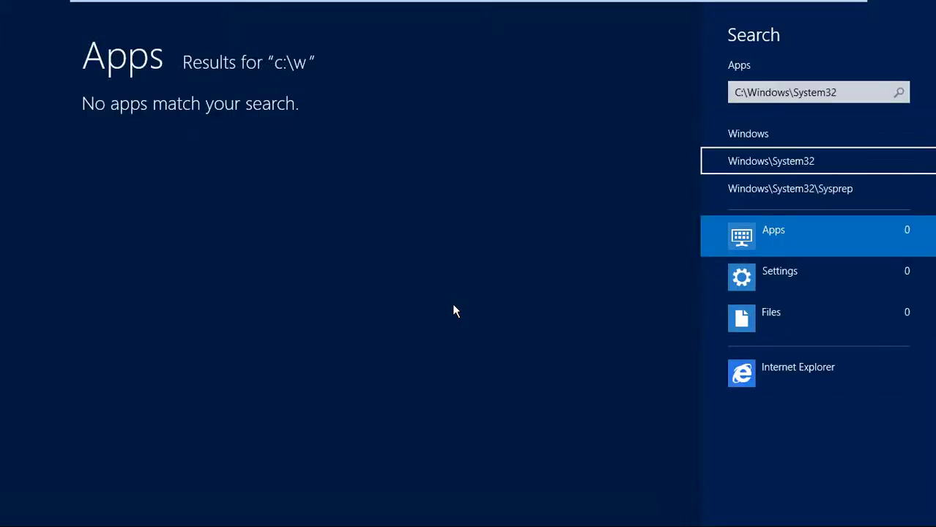
pyautogui.write('\\')
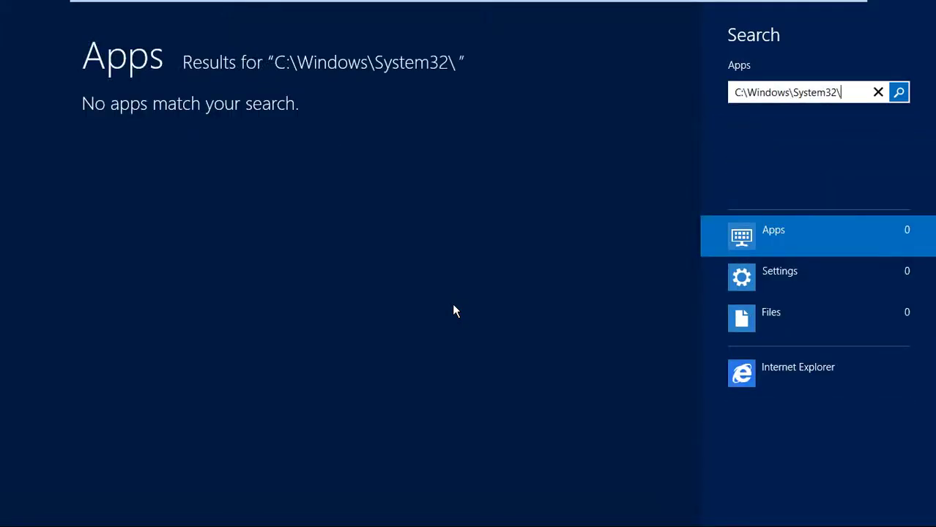
pyautogui.write('dhcp')
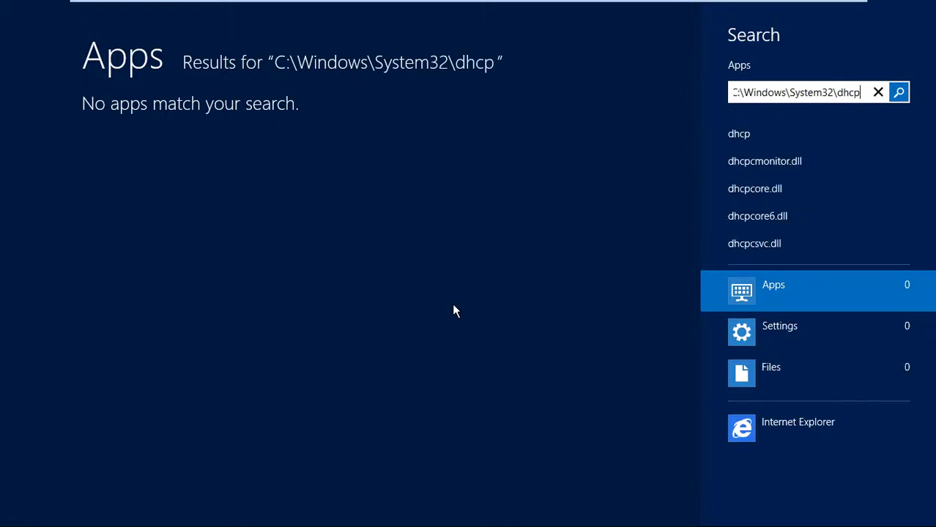
pyautogui.press('Down')
pyautogui.press('Escape')
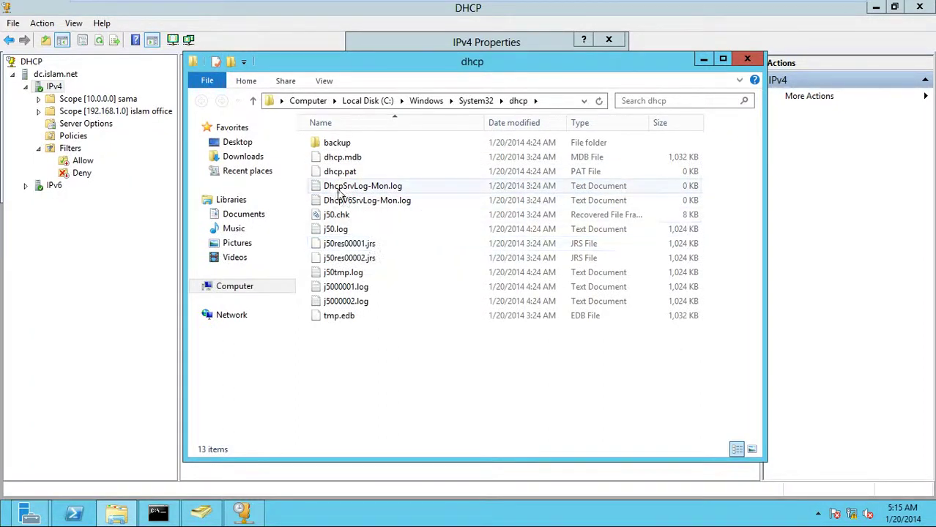
pyautogui.click(342, 157)
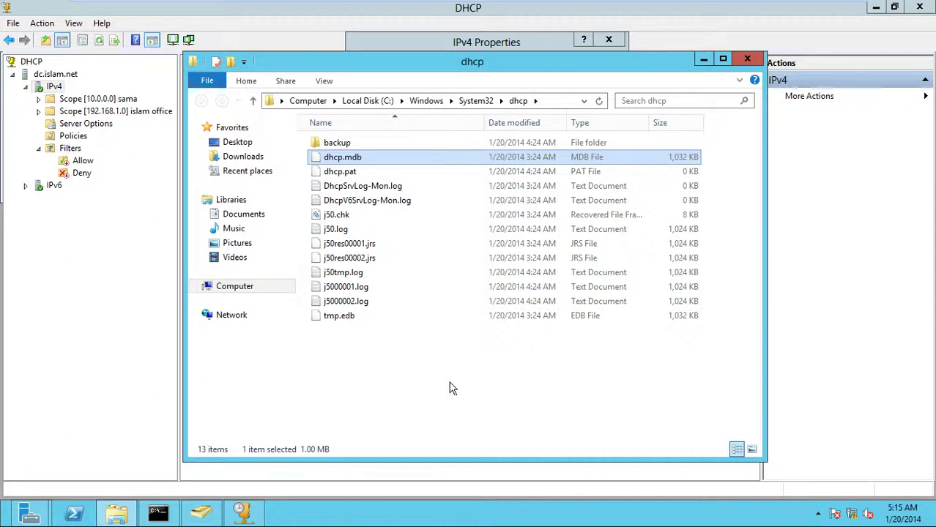
# Step: Open DhcpSrvLog-Mon.log in Notepad and look through its event ID meanings down to the logged entries
pyautogui.click(379, 187)
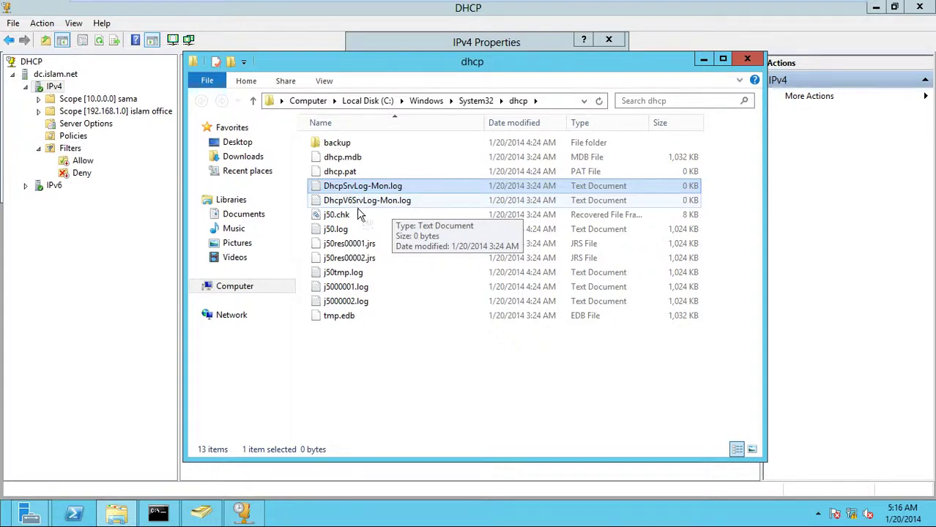
pyautogui.doubleClick(366, 187)
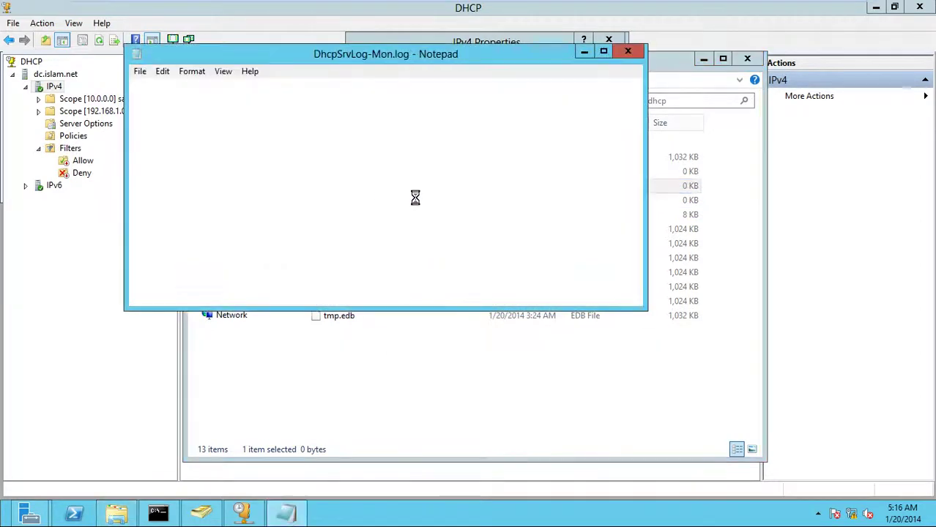
pyautogui.scroll(-2, 291, 149)
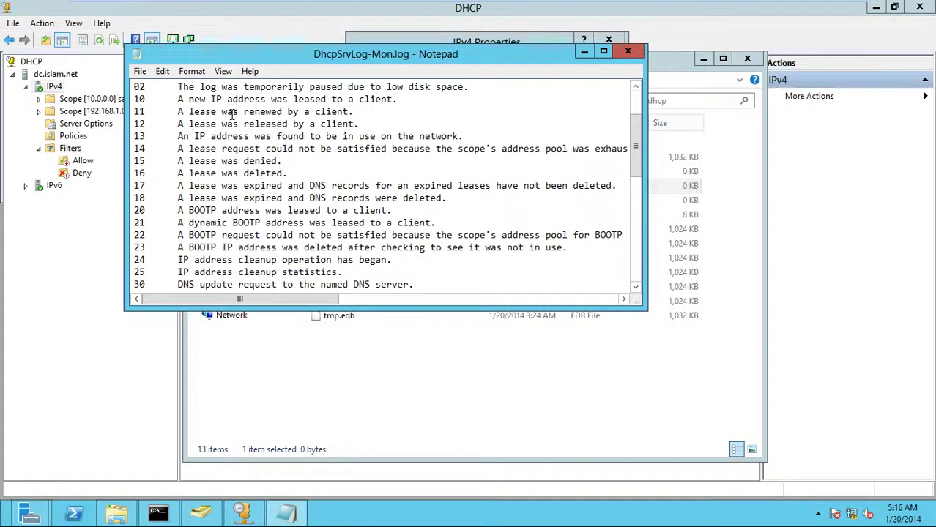
pyautogui.scroll(2, 183, 136)
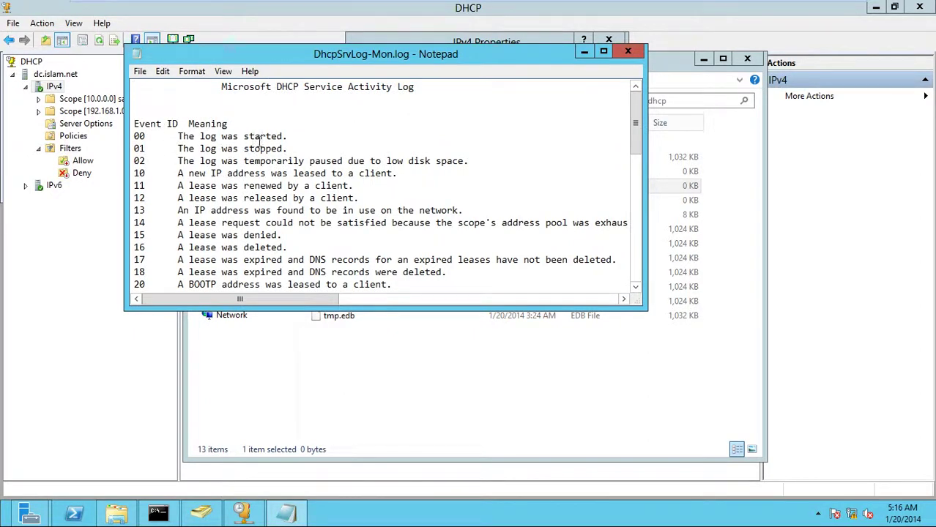
pyautogui.scroll(-7, 299, 163)
pyautogui.scroll(-5, 299, 168)
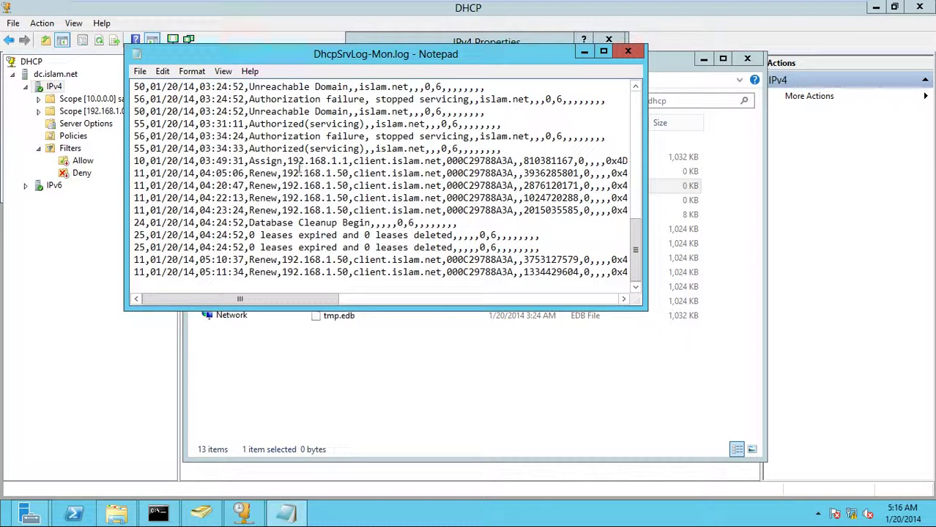
# Step: Examine the client's address assignment and renewal entries in the log, and close the log and the dhcp folder
pyautogui.moveTo(287, 161); pyautogui.dragTo(459, 166)
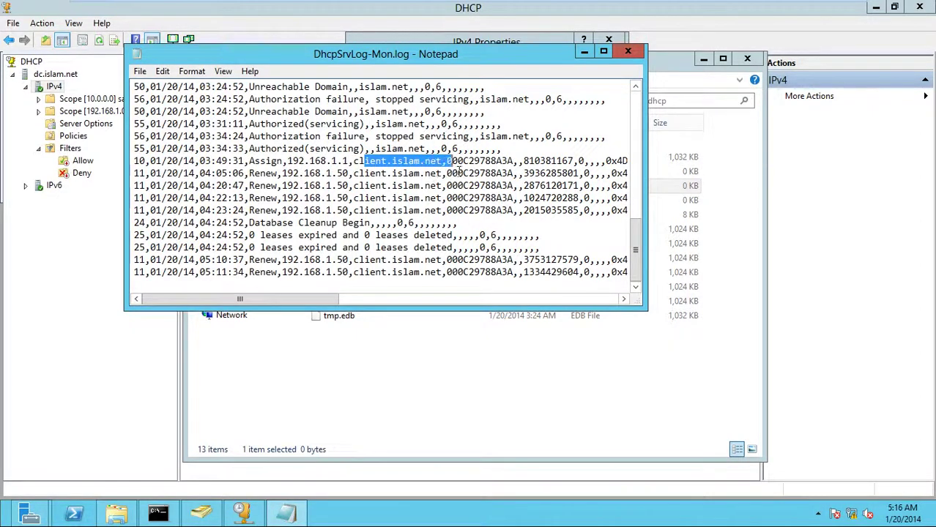
pyautogui.moveTo(287, 186); pyautogui.dragTo(408, 199)
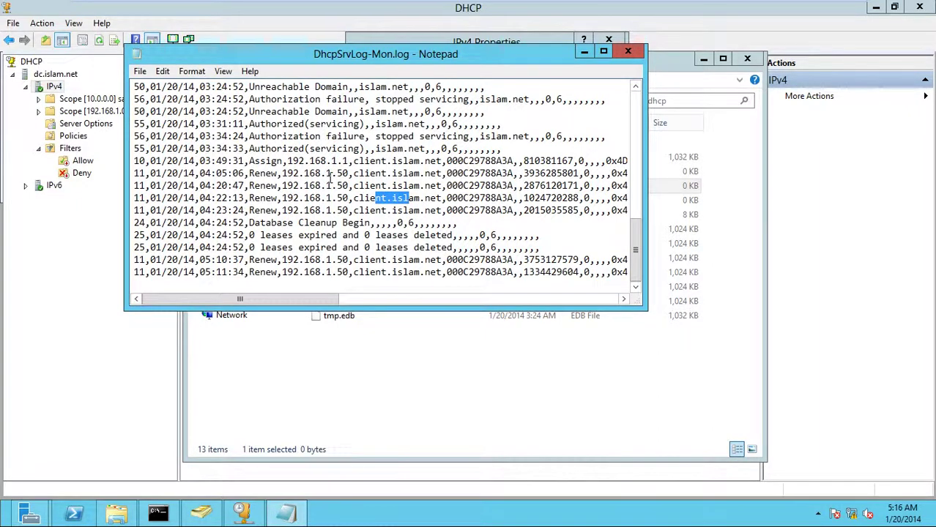
pyautogui.click(322, 186)
pyautogui.scroll(2, 323, 191)
pyautogui.scroll(-1, 320, 198)
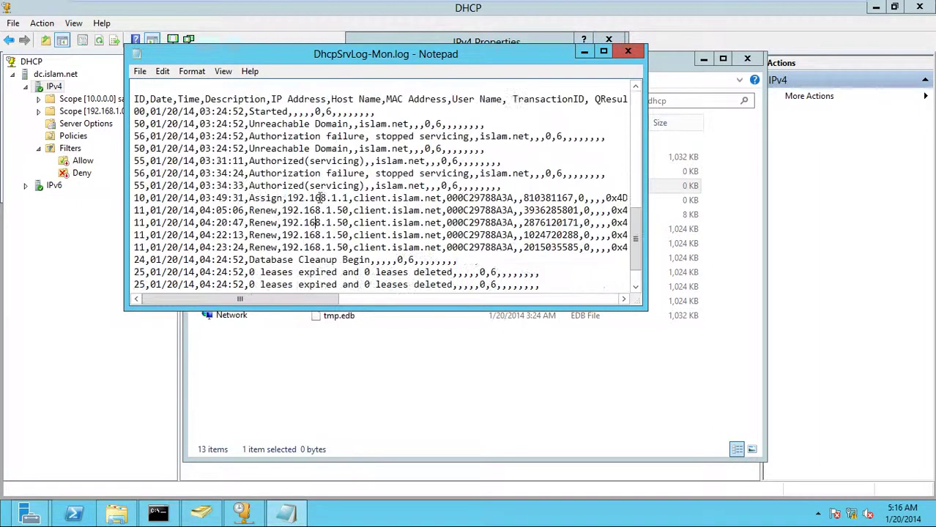
pyautogui.scroll(-1, 320, 198)
pyautogui.scroll(7, 320, 186)
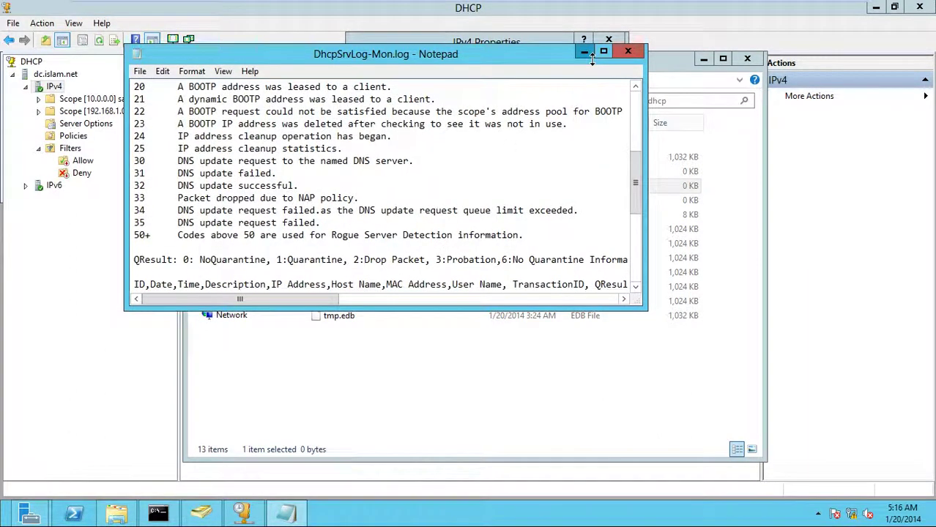
pyautogui.click(628, 51)
pyautogui.click(747, 60)
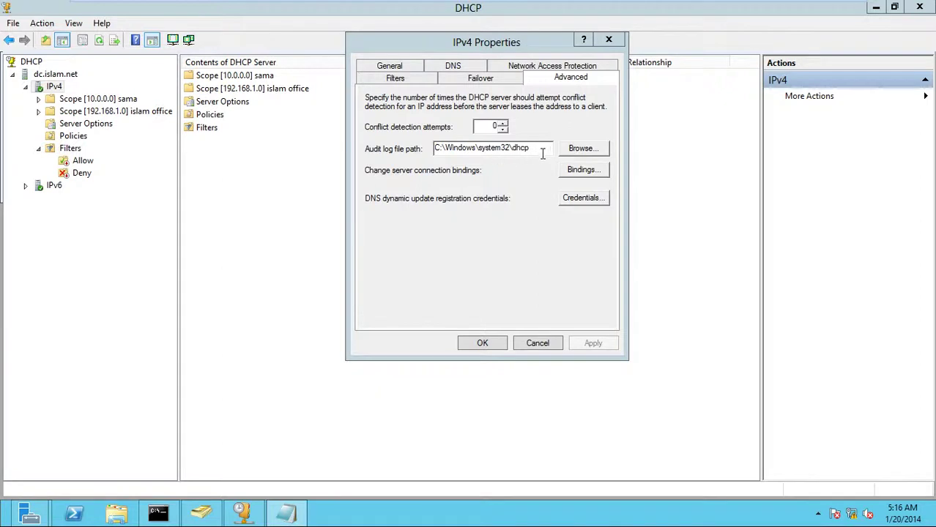
# Step: Review the IPv4 properties for audit log path, general options, DNS updates, Network Access Protection, MAC filters and failover
pyautogui.moveTo(549, 151); pyautogui.dragTo(416, 150)
pyautogui.click(397, 69)
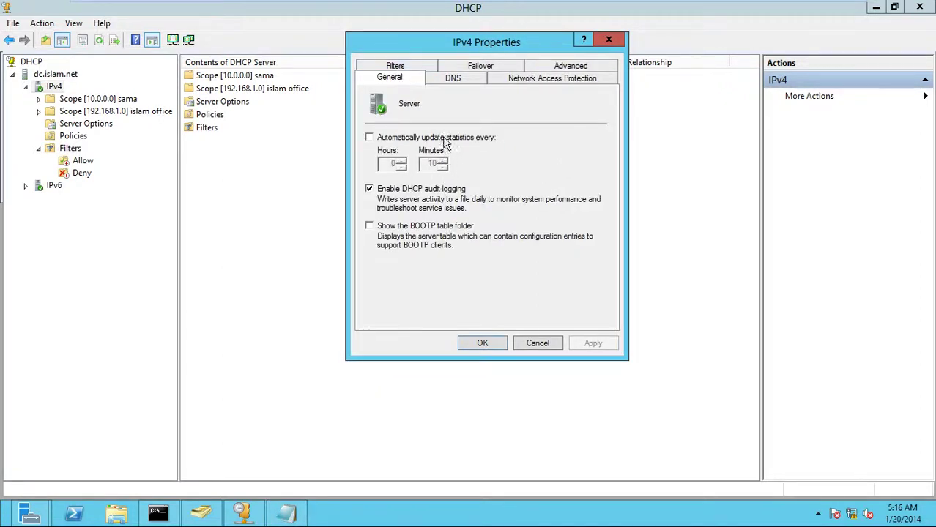
pyautogui.click(459, 79)
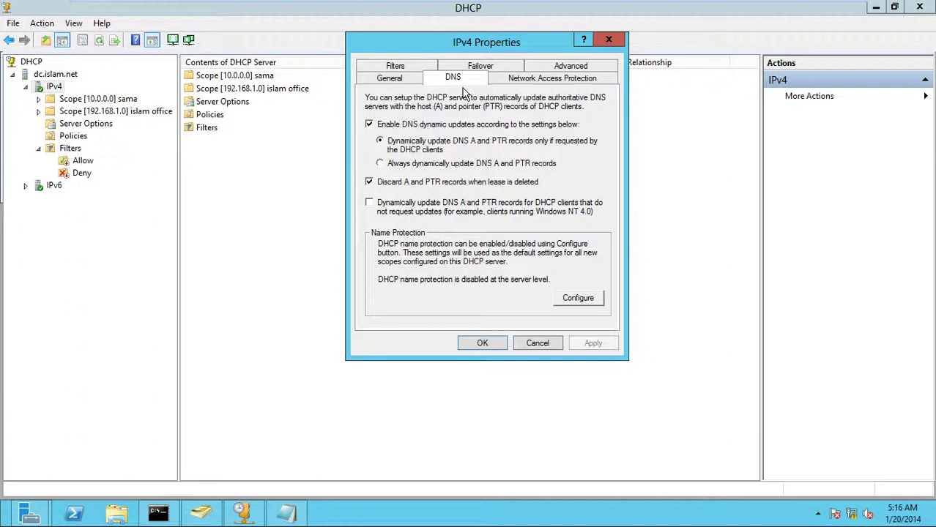
pyautogui.click(518, 80)
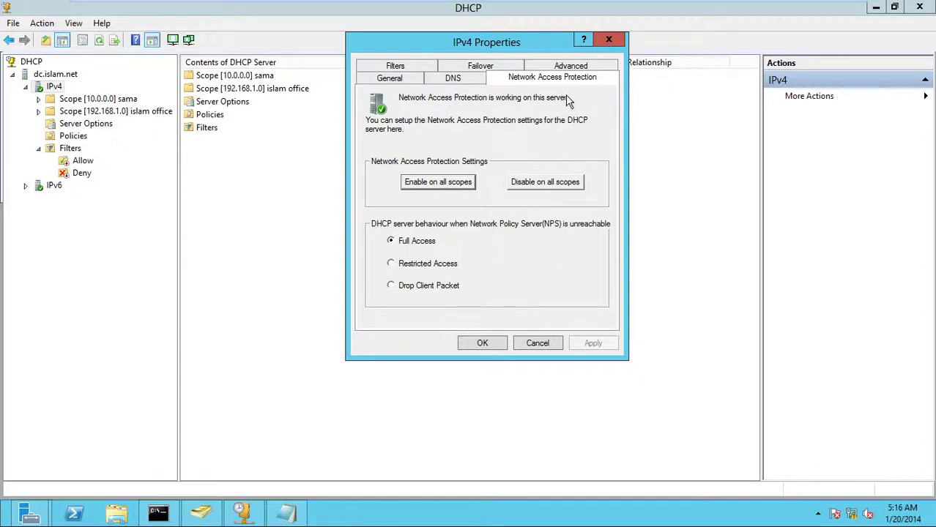
pyautogui.click(401, 66)
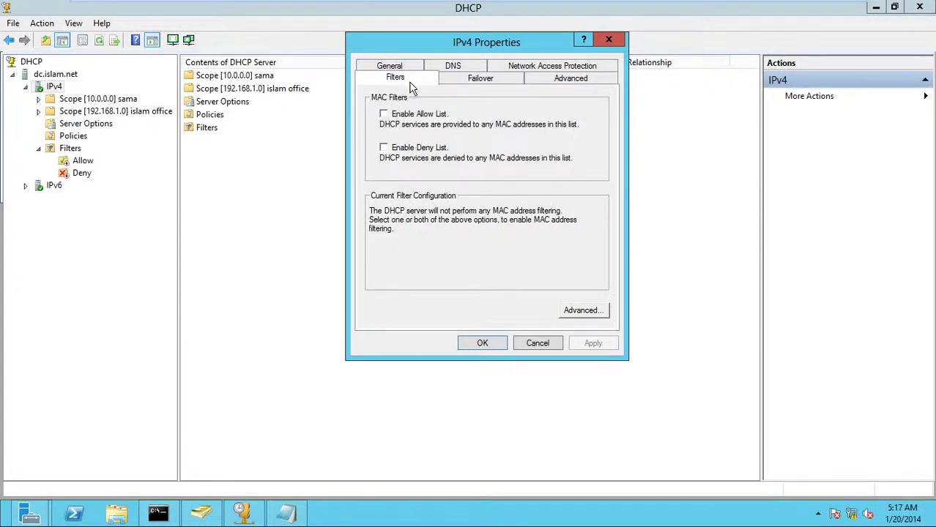
pyautogui.click(485, 80)
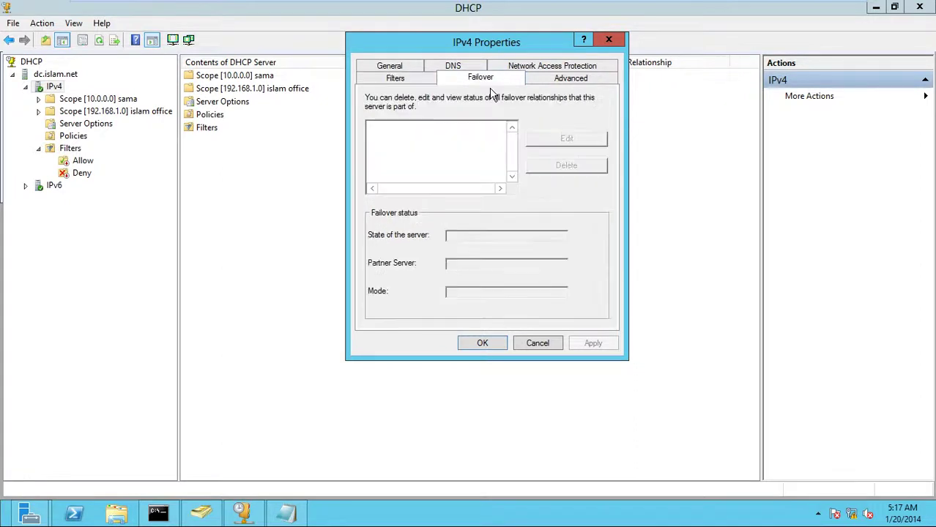
# Step: Enter 3 conflict detection attempts in the advanced IPv4 properties and cancel the dialog
pyautogui.click(572, 81)
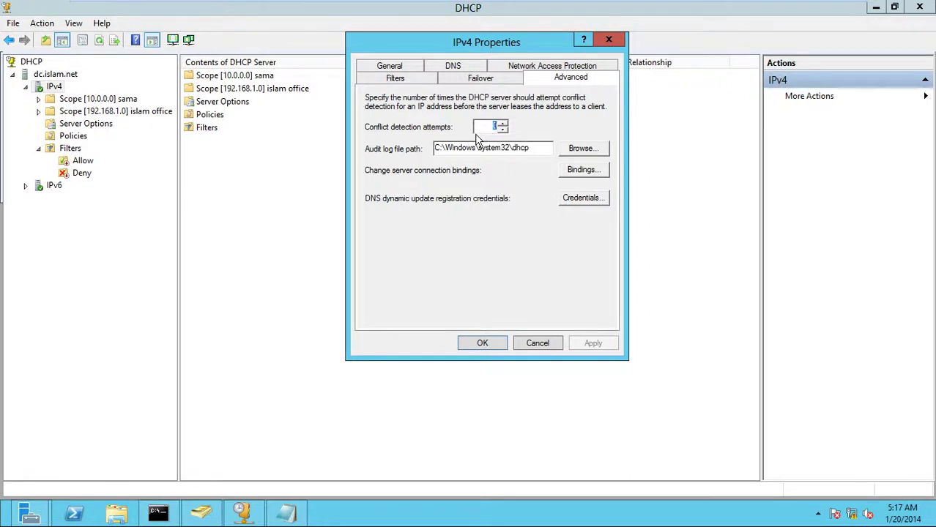
pyautogui.write('3')
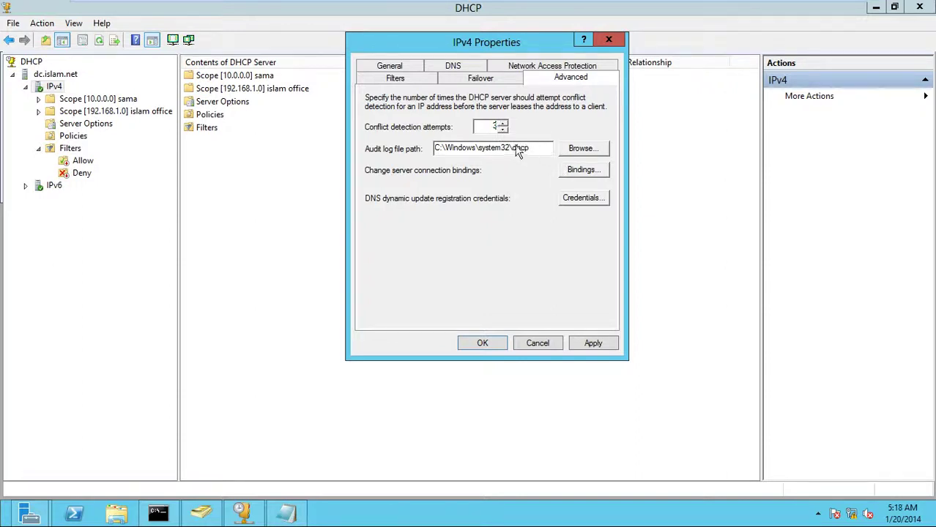
pyautogui.doubleClick(496, 128)
pyautogui.click(537, 346)
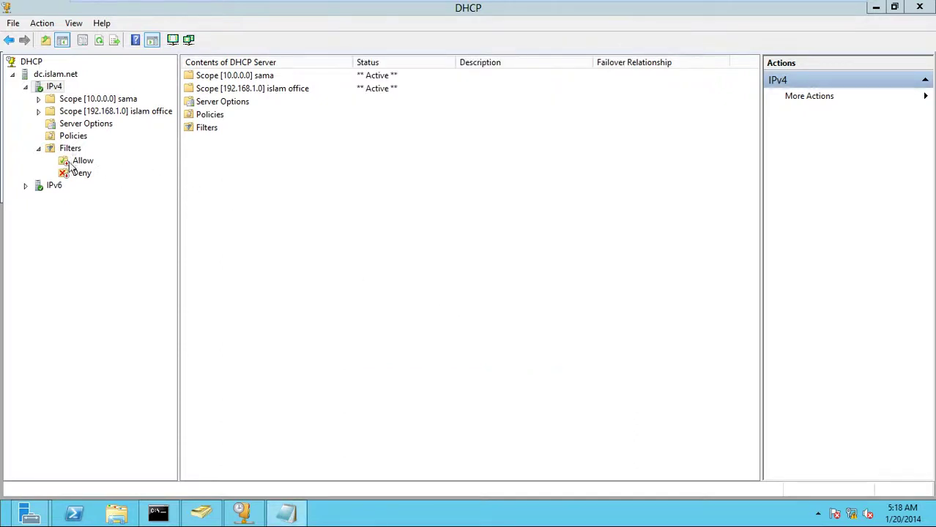
# Step: Collapse the Filters node and widen the console tree pane
pyautogui.click(39, 148)
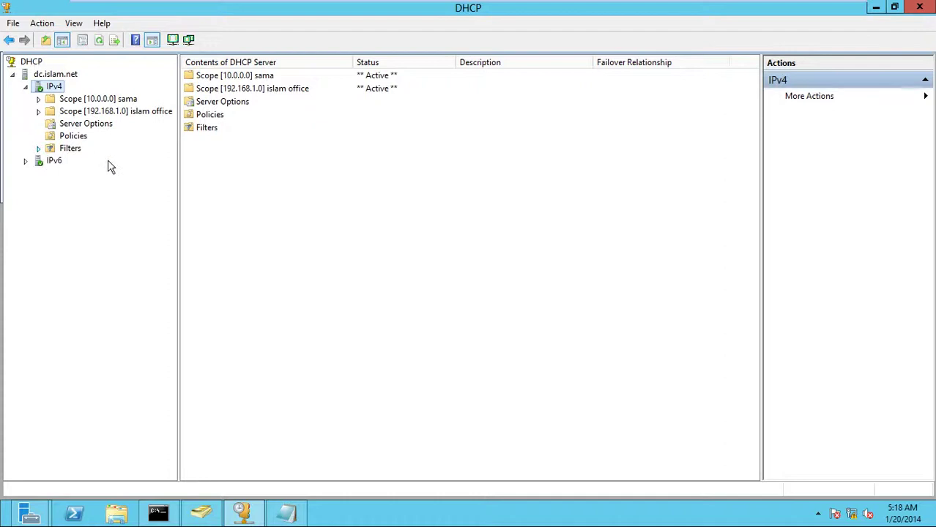
pyautogui.moveTo(182, 169); pyautogui.dragTo(224, 168)
pyautogui.rightClick(55, 88)
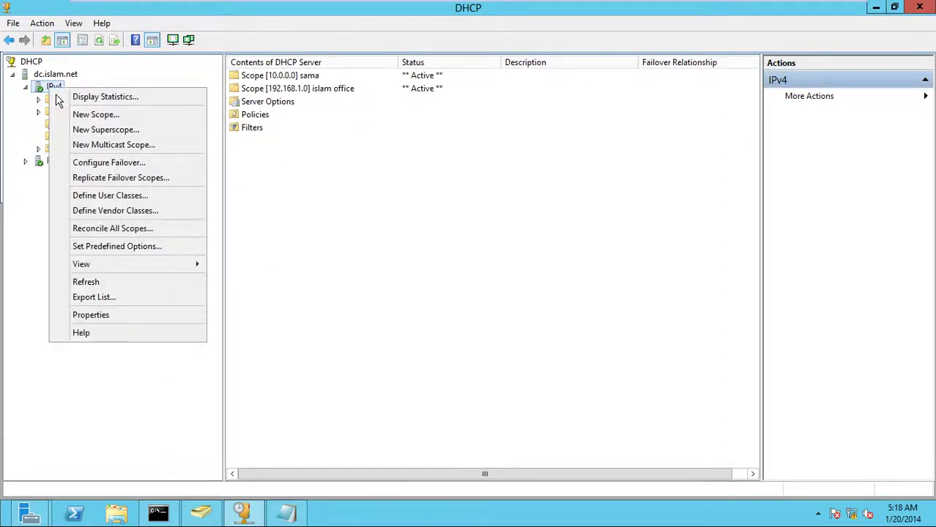
pyautogui.click(32, 116)
pyautogui.rightClick(83, 115)
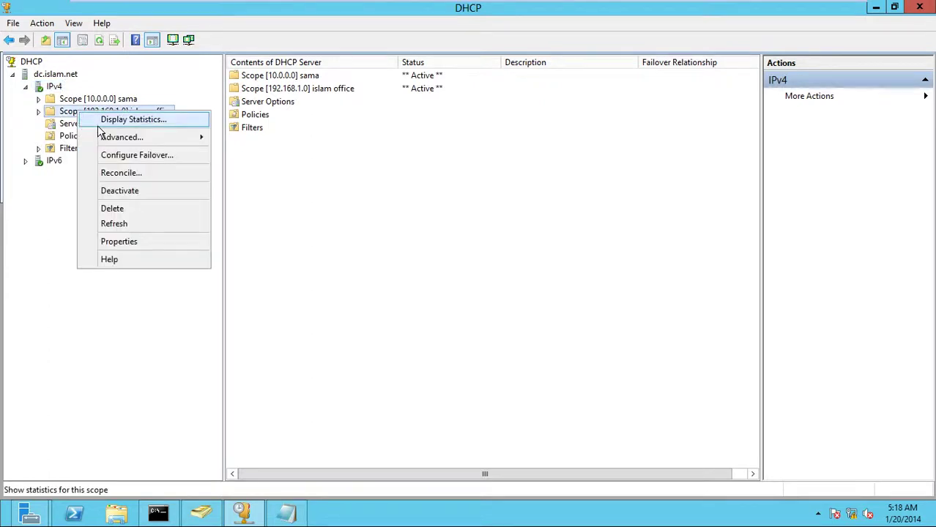
pyautogui.click(98, 119)
pyautogui.click(212, 143)
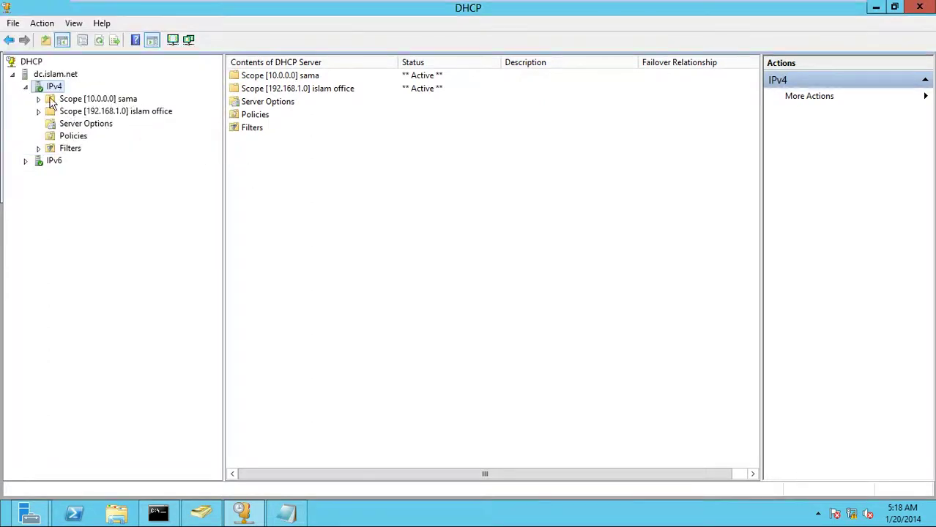
# Step: Display the IPv4 server statistics and examine the Discovers, Offers, Requests and Acks entries
pyautogui.hotkey('shift', 'F10')
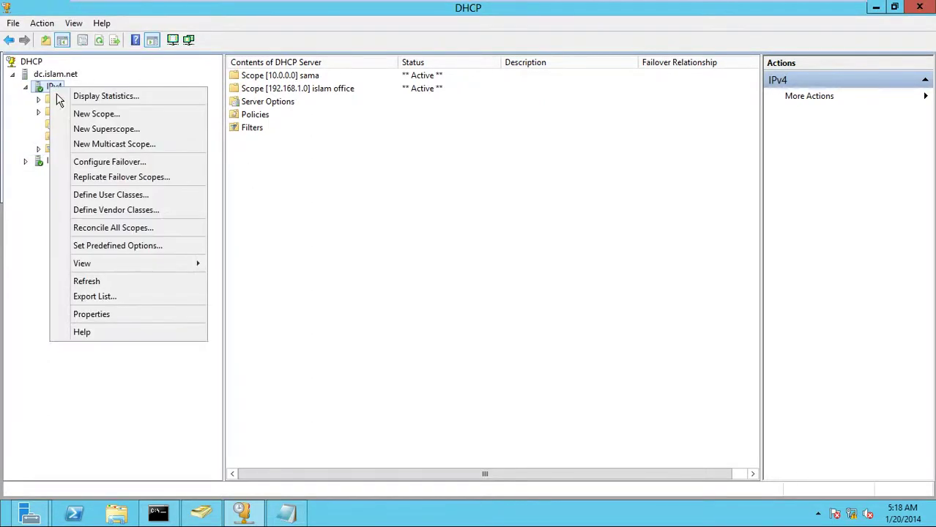
pyautogui.click(126, 101)
pyautogui.moveTo(156, 39); pyautogui.dragTo(361, 75)
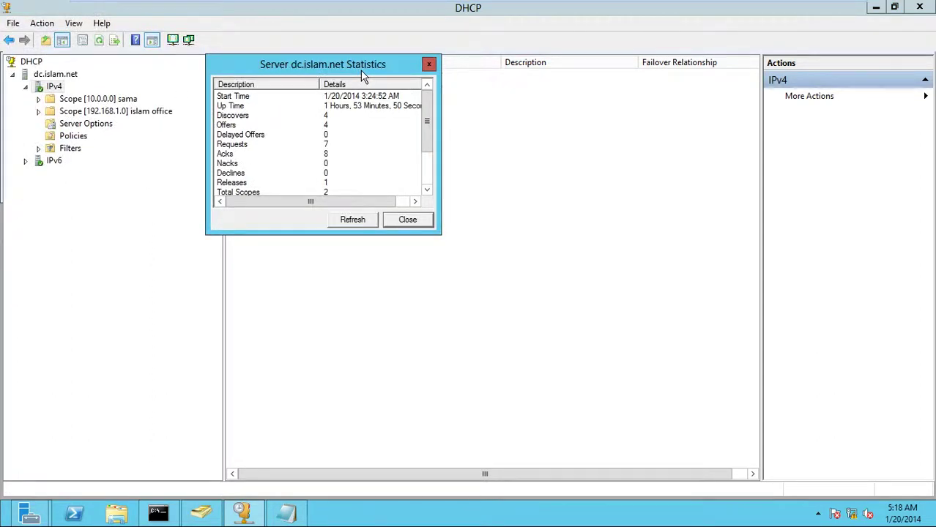
pyautogui.click(246, 117)
pyautogui.click(263, 127)
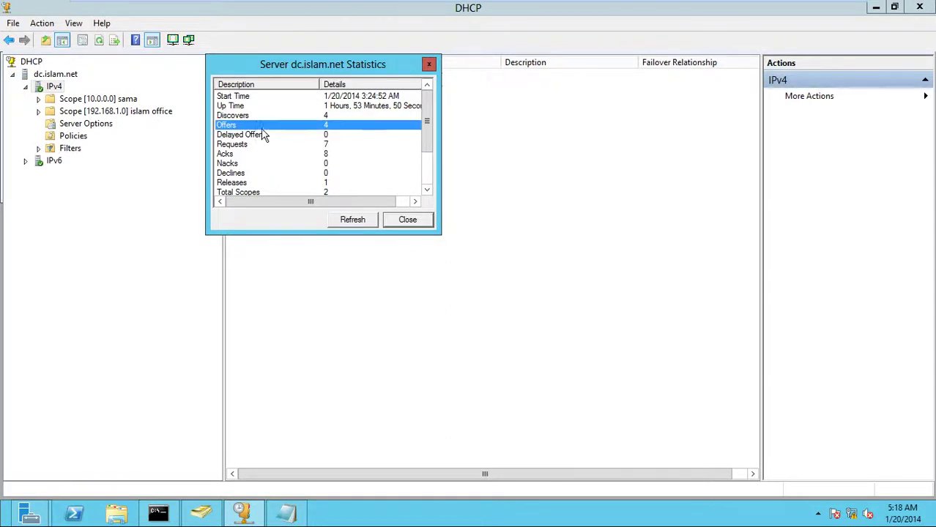
pyautogui.click(265, 145)
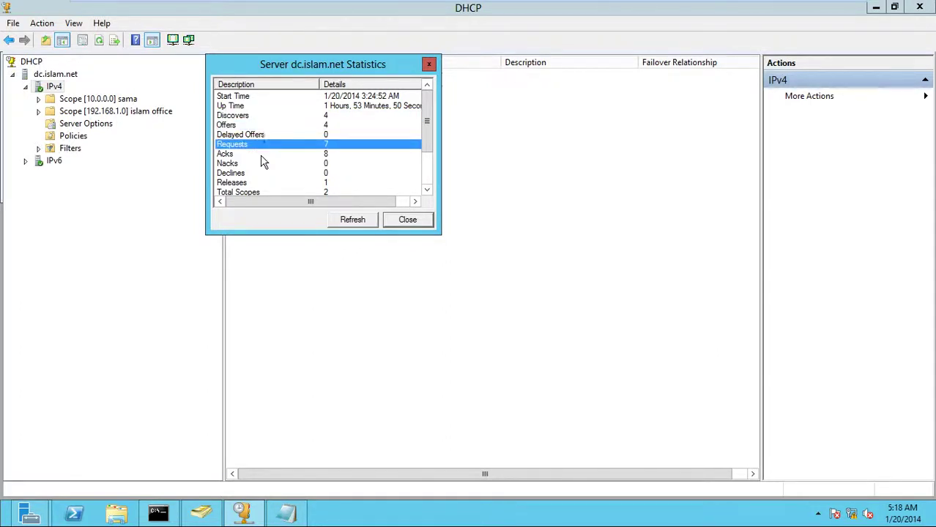
pyautogui.click(260, 154)
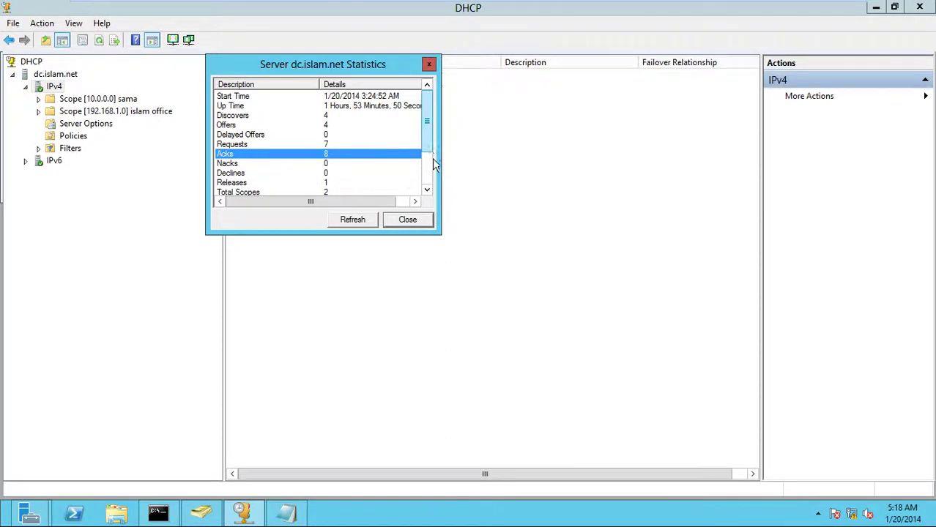
# Step: Examine the releases, total scopes, total addresses, in-use and available entries, and close the server statistics
pyautogui.scroll(-2, 322, 153)
pyautogui.click(264, 145)
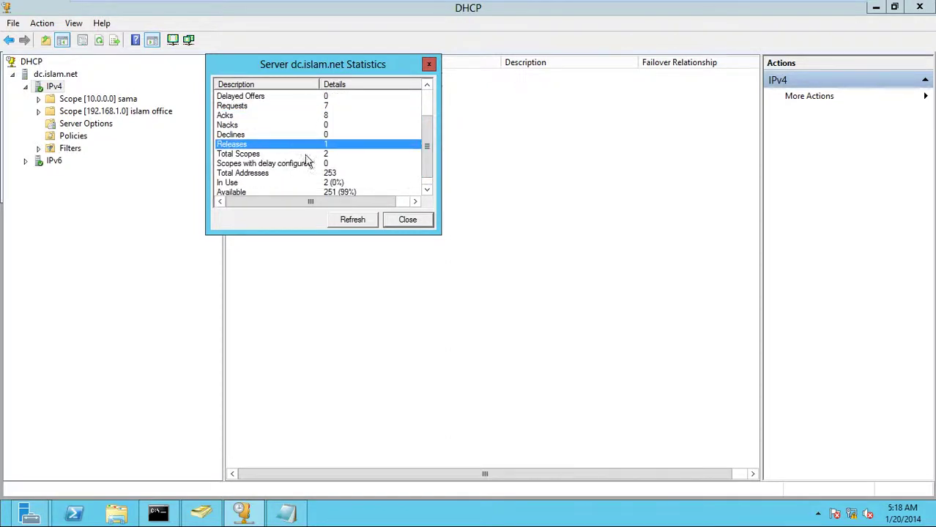
pyautogui.press('Down')
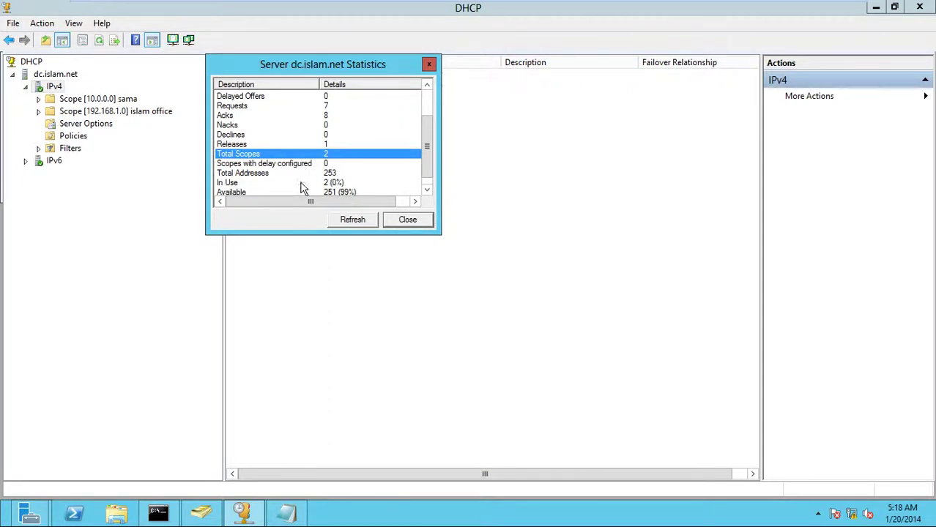
pyautogui.press('Down')
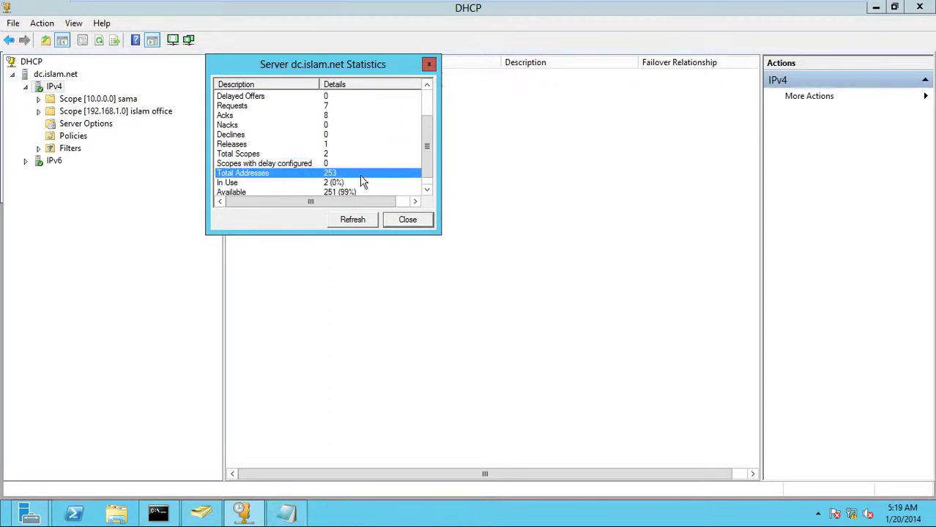
pyautogui.press('Down')
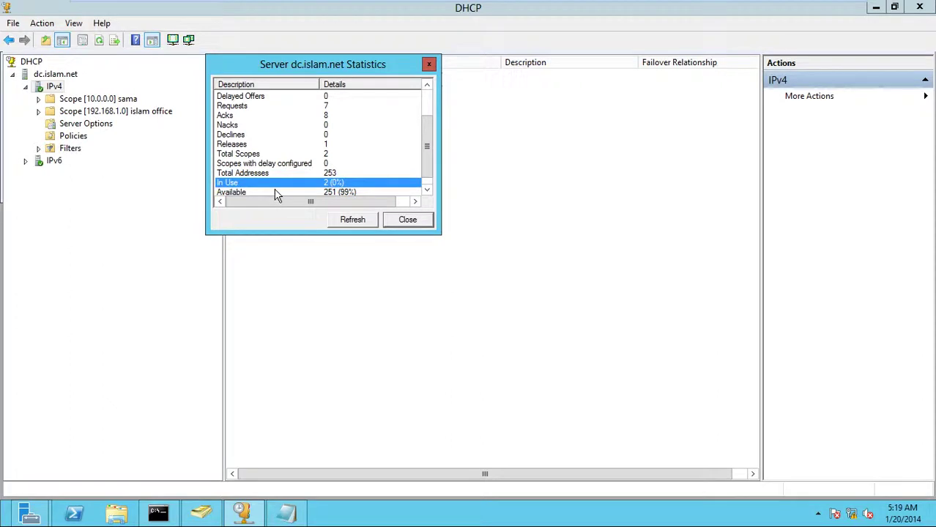
pyautogui.scroll(-1, 273, 194)
pyautogui.press('Down')
pyautogui.click(410, 221)
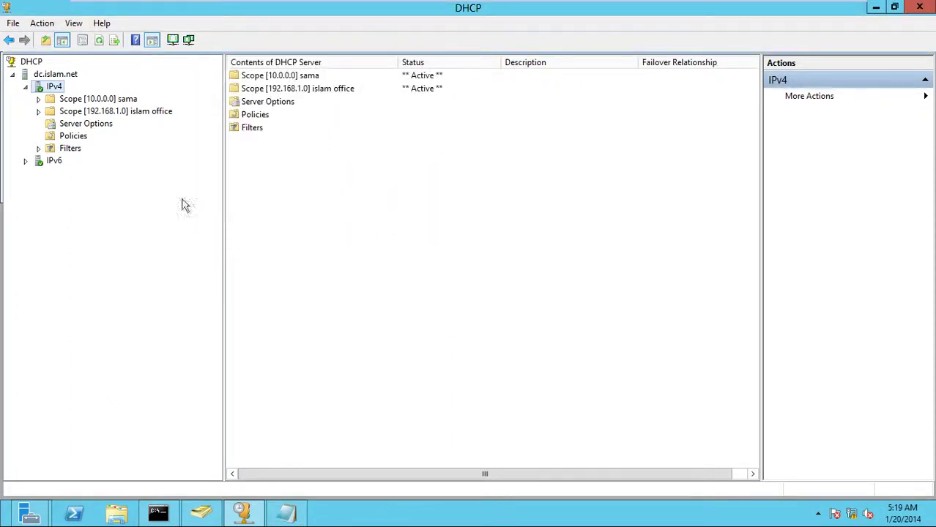
pyautogui.rightClick(52, 87)
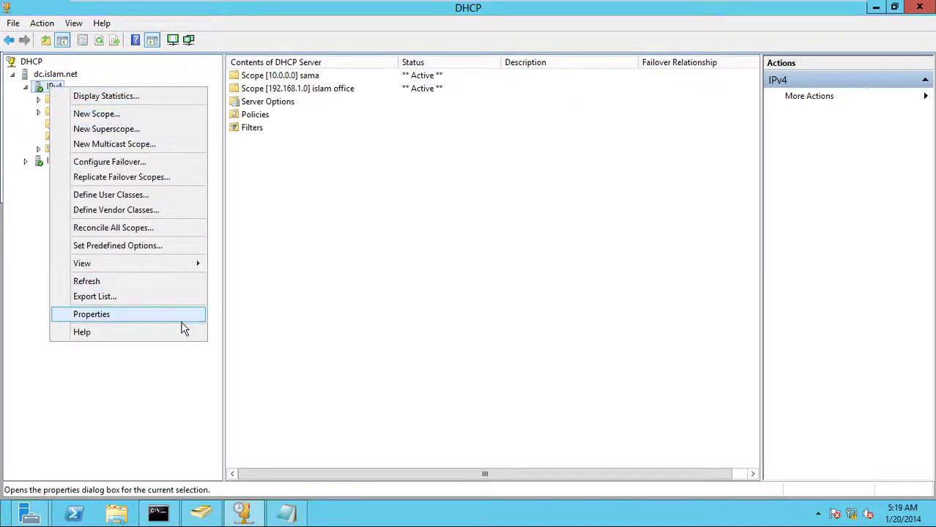
pyautogui.click(176, 315)
pyautogui.click(539, 343)
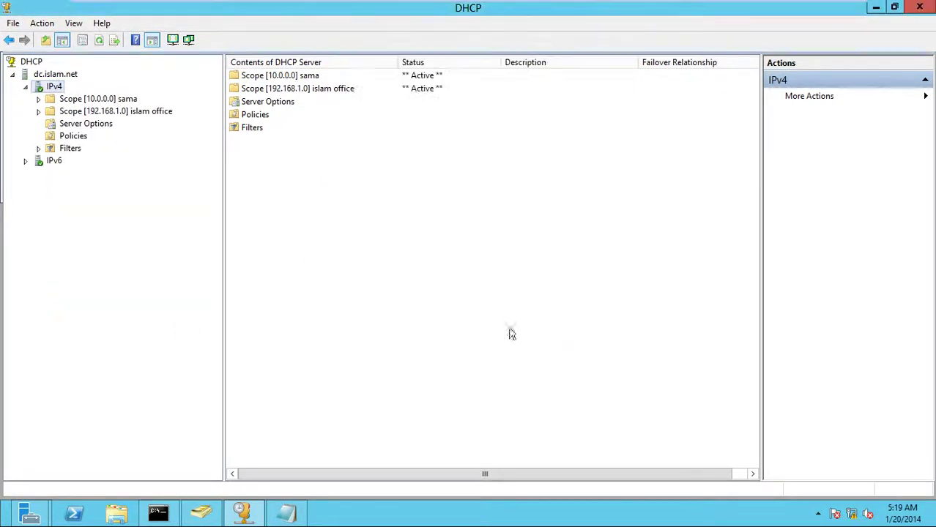
# Step: Open the properties of Scope [10.0.0.0] sama and review its general, DNS, Network Access Protection and advanced settings
pyautogui.rightClick(68, 99)
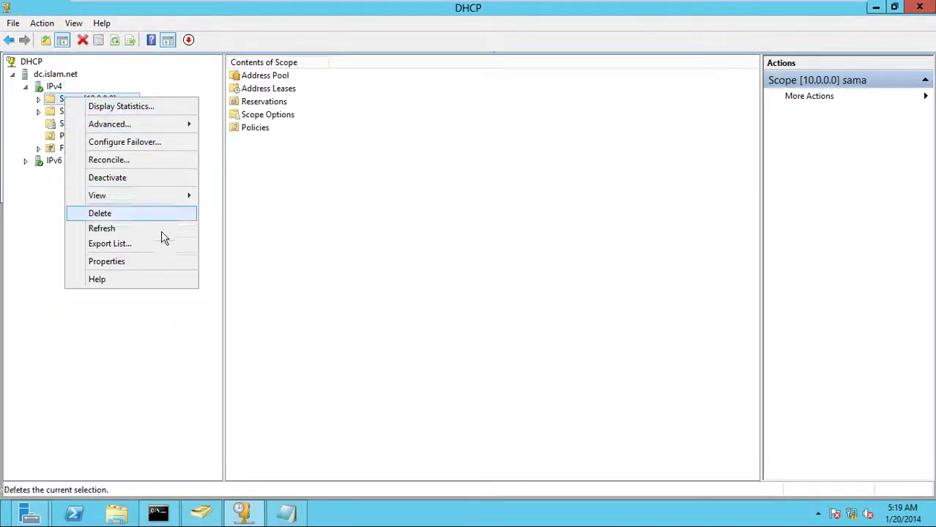
pyautogui.click(161, 263)
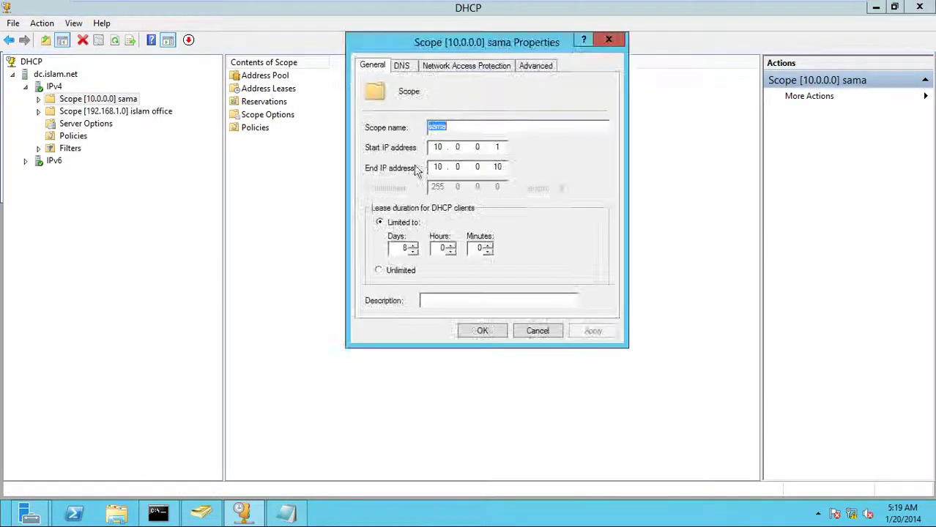
pyautogui.click(405, 67)
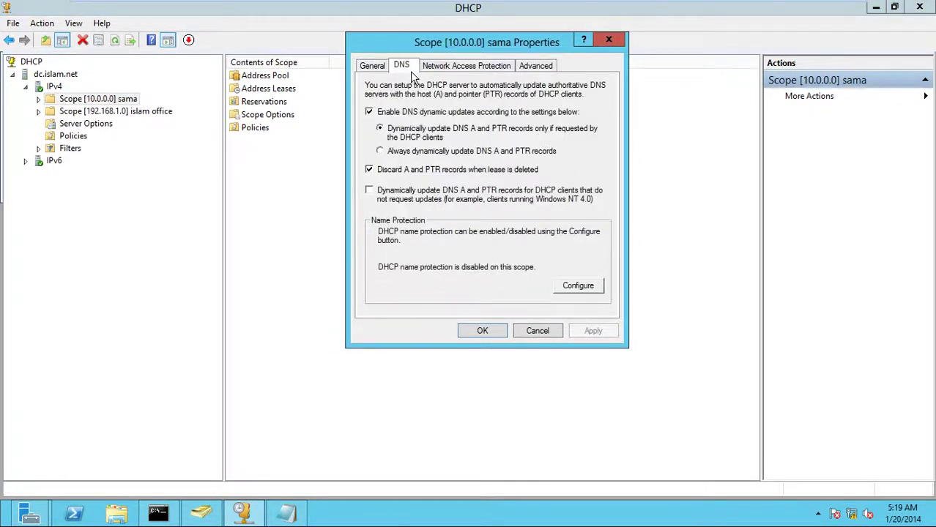
pyautogui.click(463, 72)
pyautogui.click(551, 71)
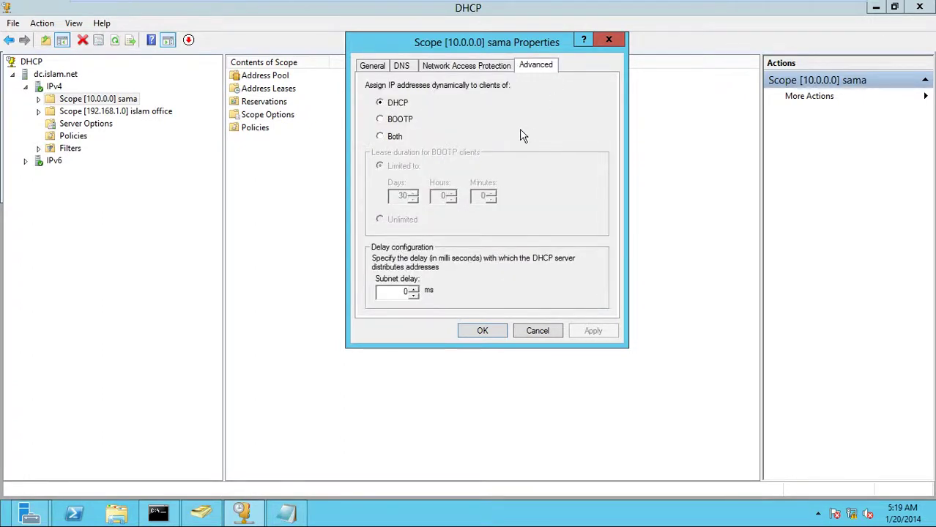
# Step: Try the BOOTP and Both options for dynamic address assignment, reselect DHCP and cancel the scope properties
pyautogui.click(384, 121)
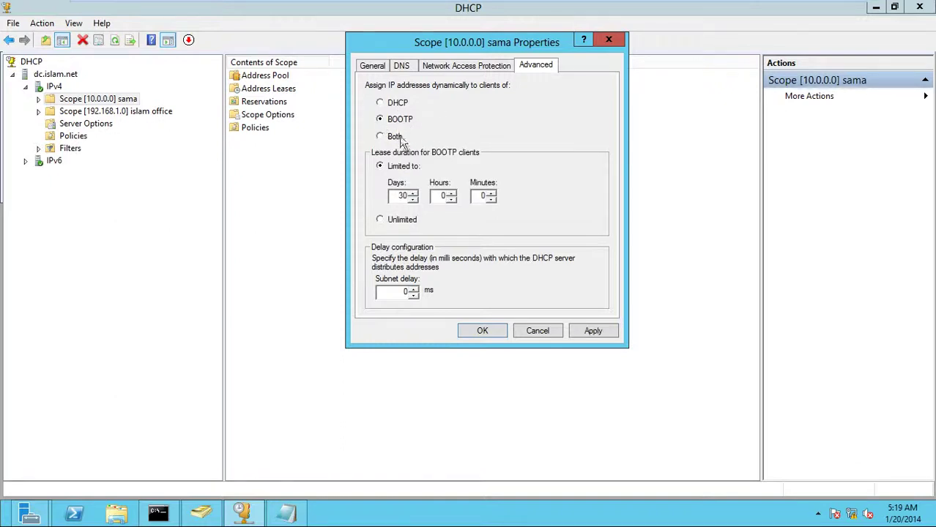
pyautogui.click(390, 138)
pyautogui.click(381, 119)
pyautogui.click(381, 103)
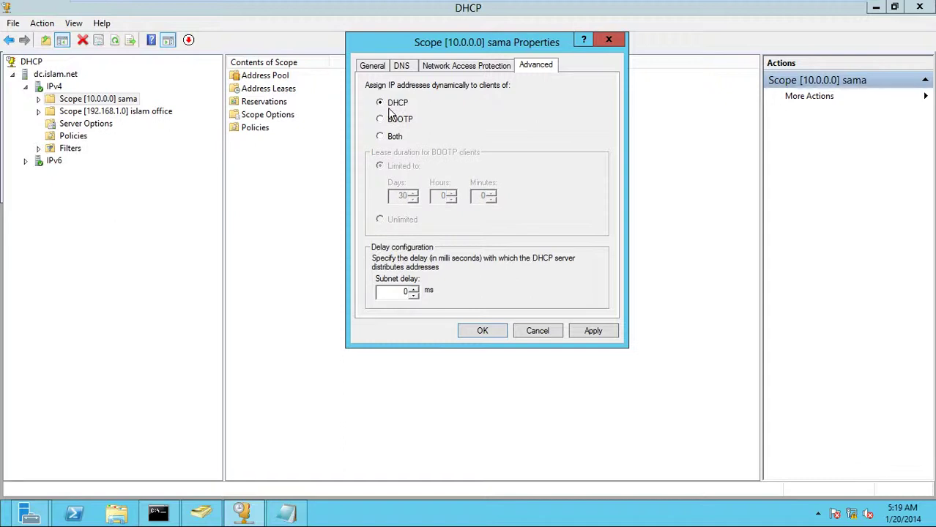
pyautogui.click(534, 332)
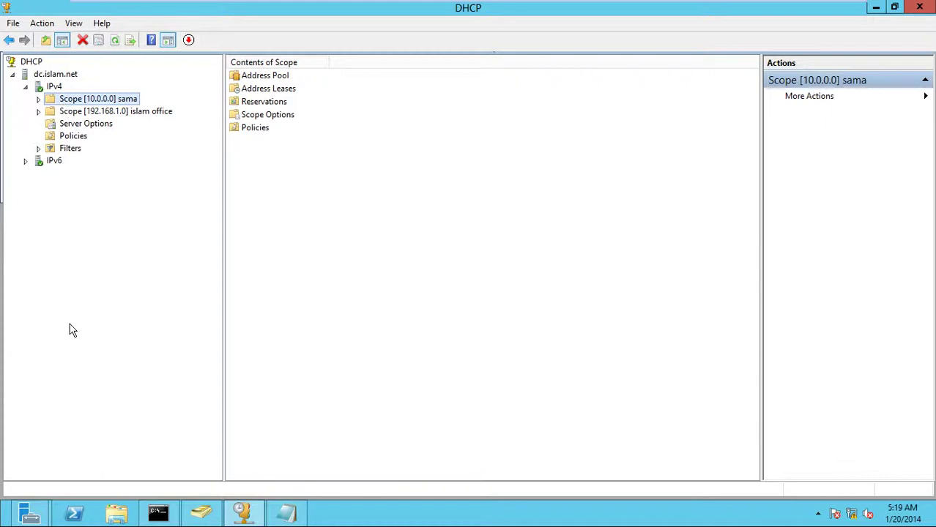
# Step: Switch to File Explorer and open the folder C:\Windows\System32\dhcp
pyautogui.click(116, 514)
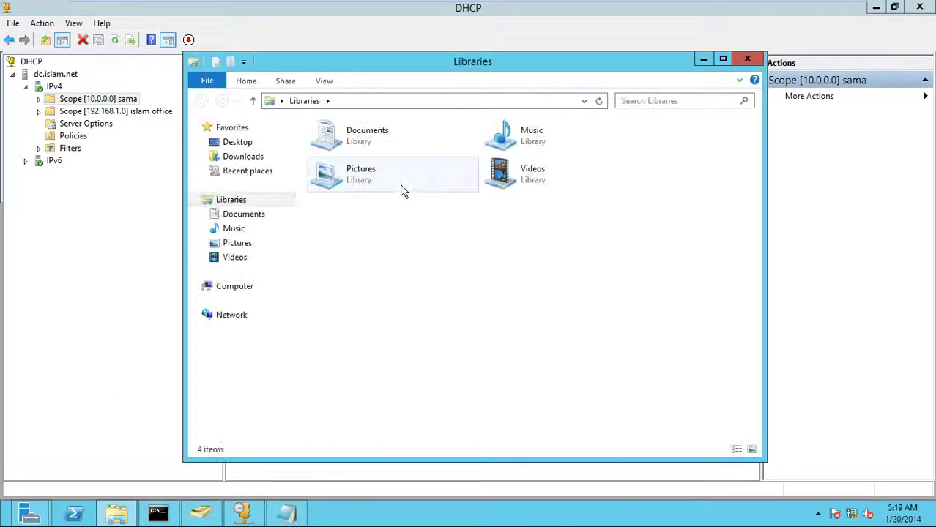
pyautogui.click(371, 103)
pyautogui.write('c:\\w')
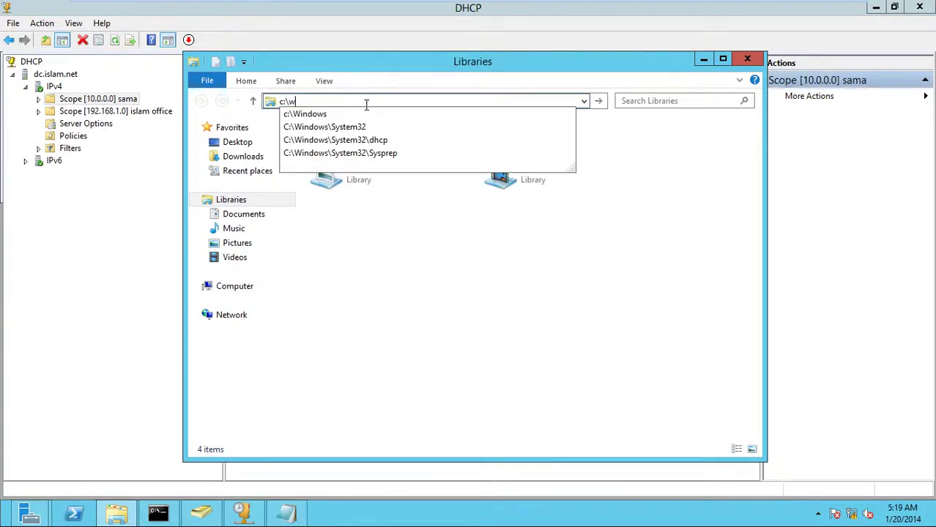
pyautogui.press('Down')
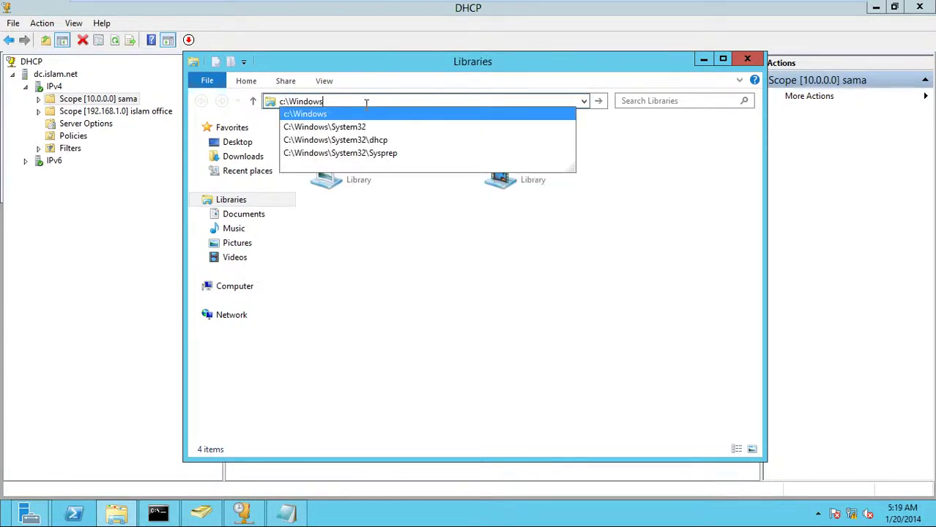
pyautogui.press('Down')
pyautogui.press('Down')
pyautogui.press('Return')
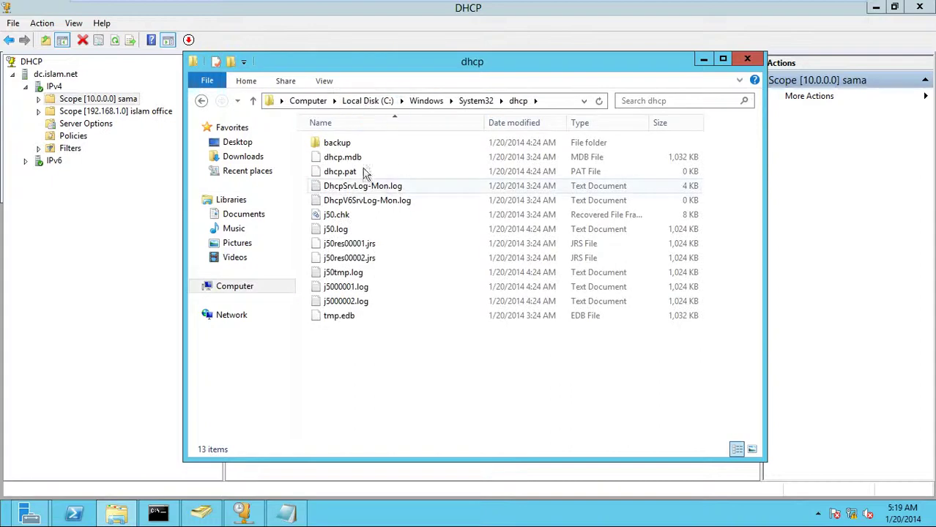
# Step: Select the database file dhcp.mdb in the dhcp folder, and minimize the folder window to return to the DHCP console
pyautogui.click(350, 160)
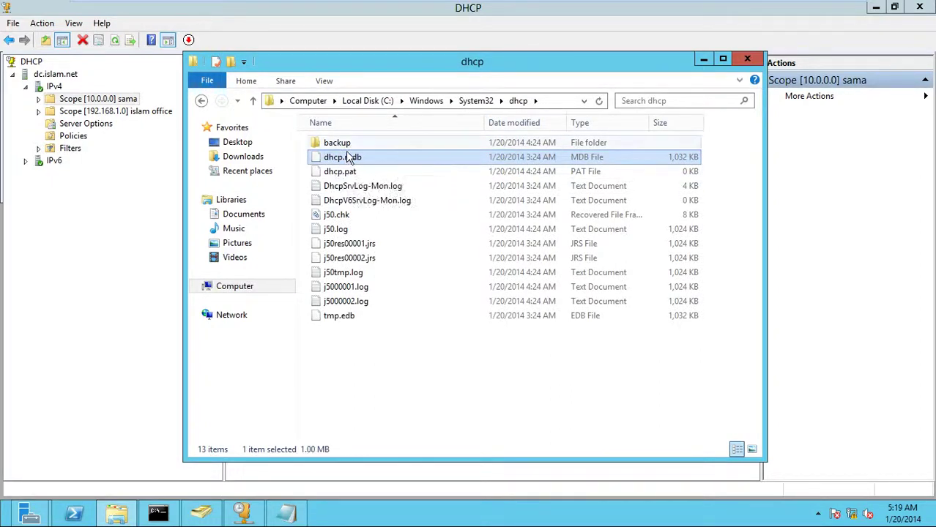
pyautogui.click(704, 60)
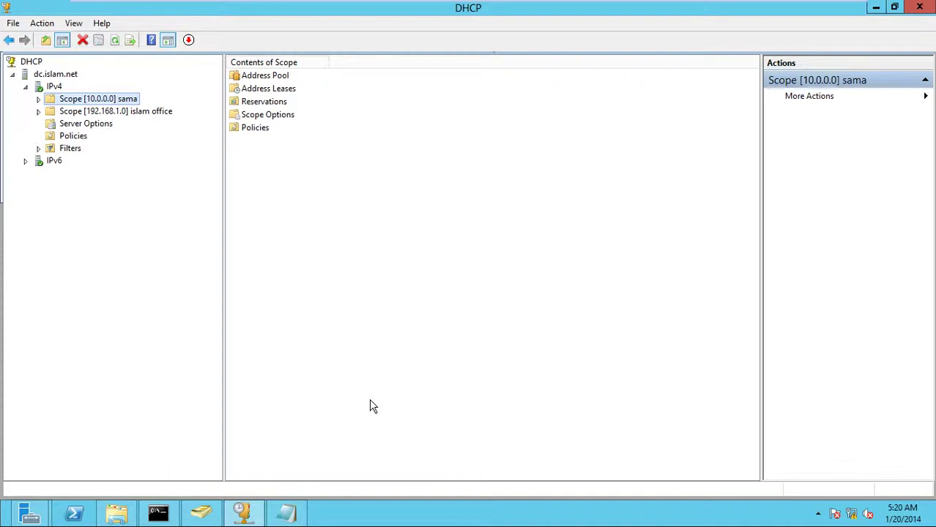
# Step: Start a backup of the server dc.islam.net and browse the folder tree to the new folder under dhcp\backup
pyautogui.rightClick(54, 86)
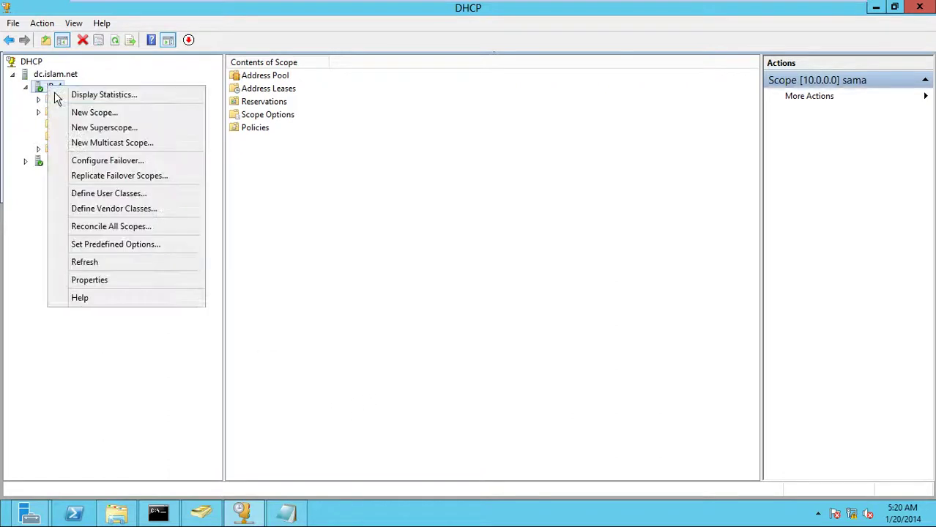
pyautogui.press('Escape')
pyautogui.rightClick(50, 74)
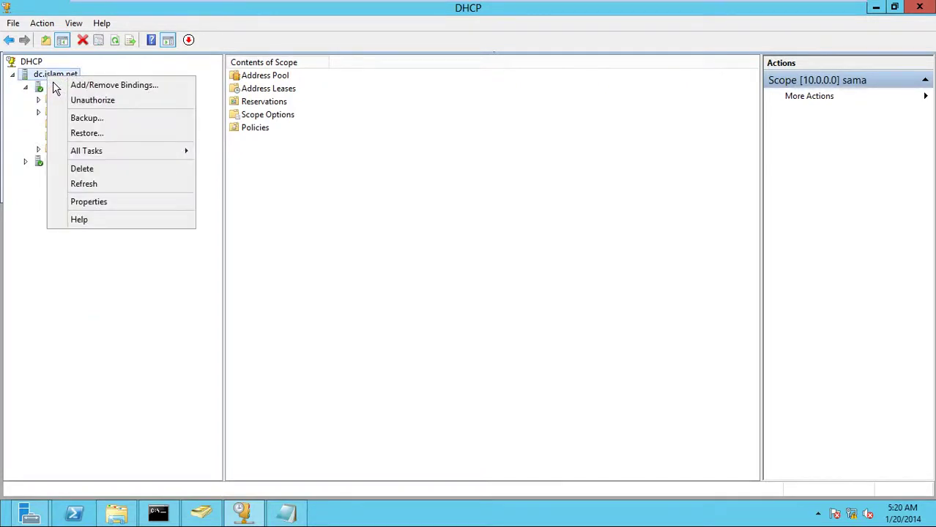
pyautogui.click(92, 119)
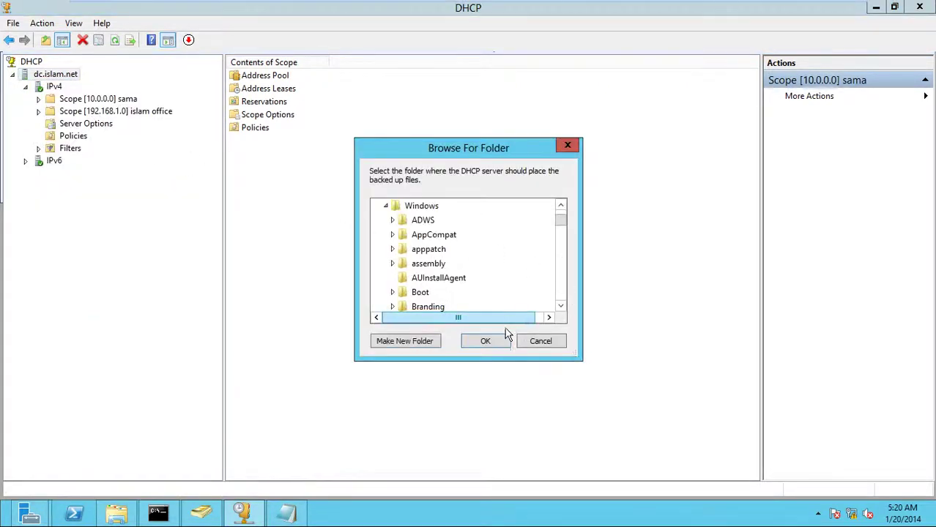
pyautogui.click(564, 311)
pyautogui.click(564, 311)
pyautogui.click(564, 311)
pyautogui.click(564, 310)
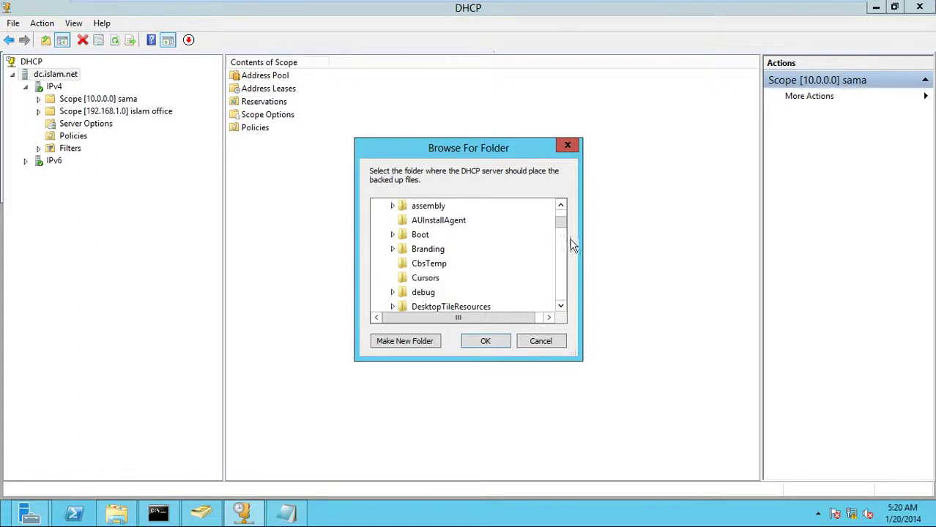
pyautogui.moveTo(570, 233); pyautogui.dragTo(571, 228)
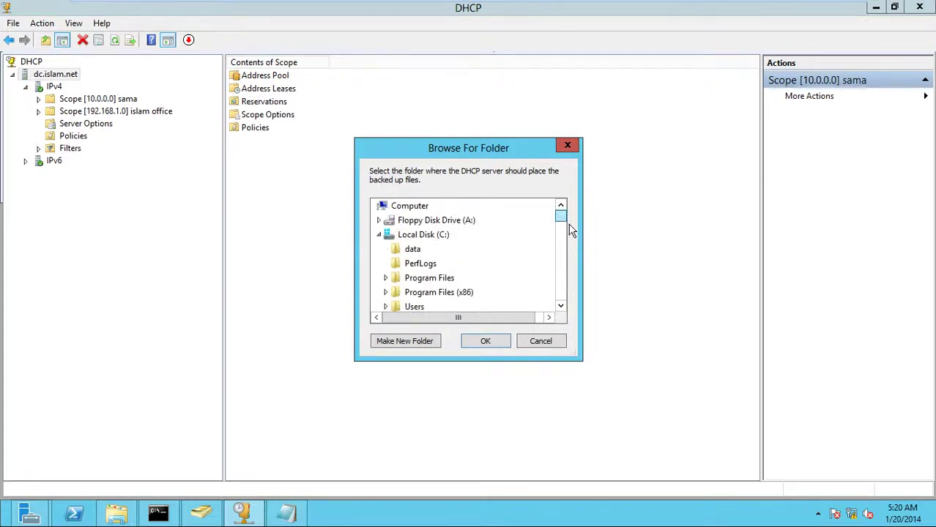
pyautogui.scroll(-3, 570, 231)
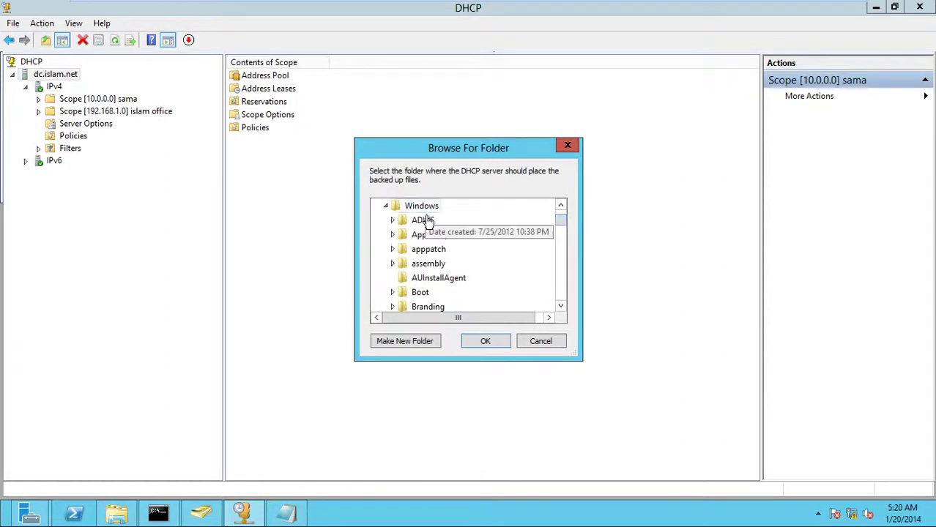
pyautogui.click(564, 311)
pyautogui.click(564, 310)
pyautogui.click(564, 311)
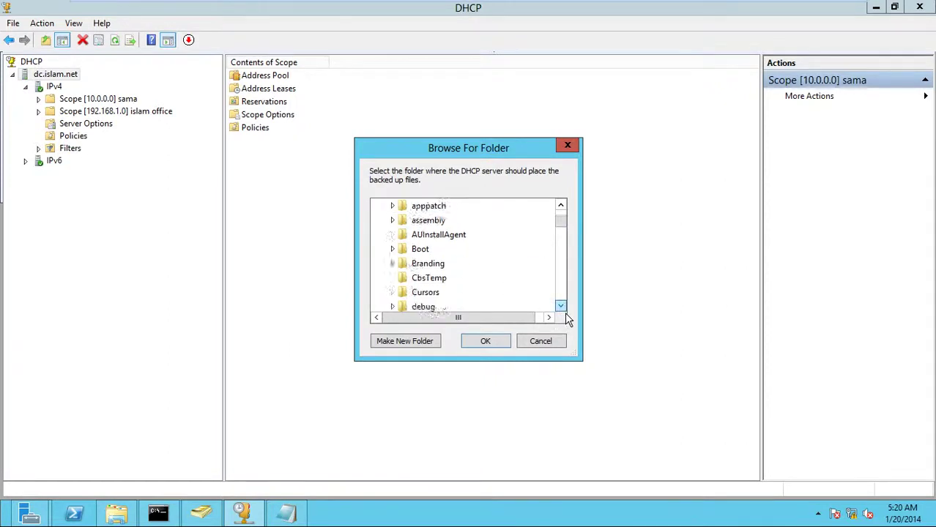
pyautogui.click(564, 311)
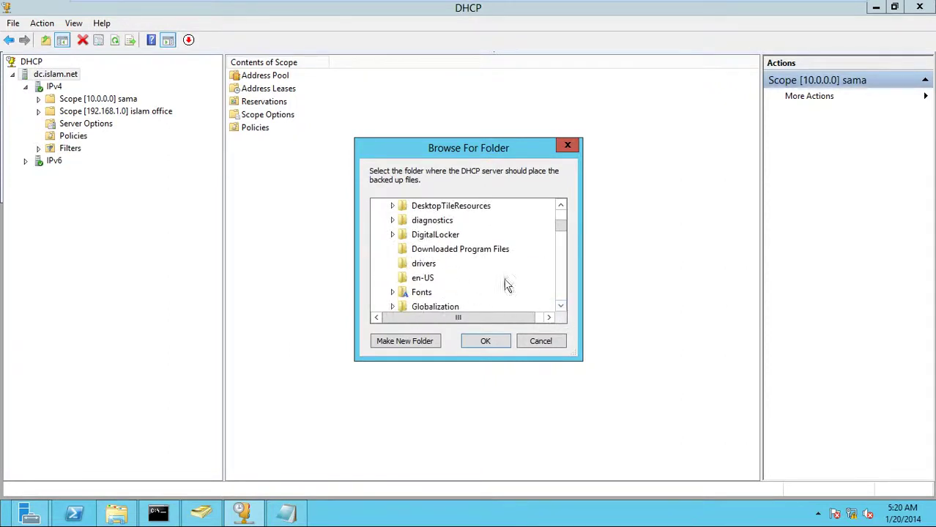
pyautogui.click(564, 310)
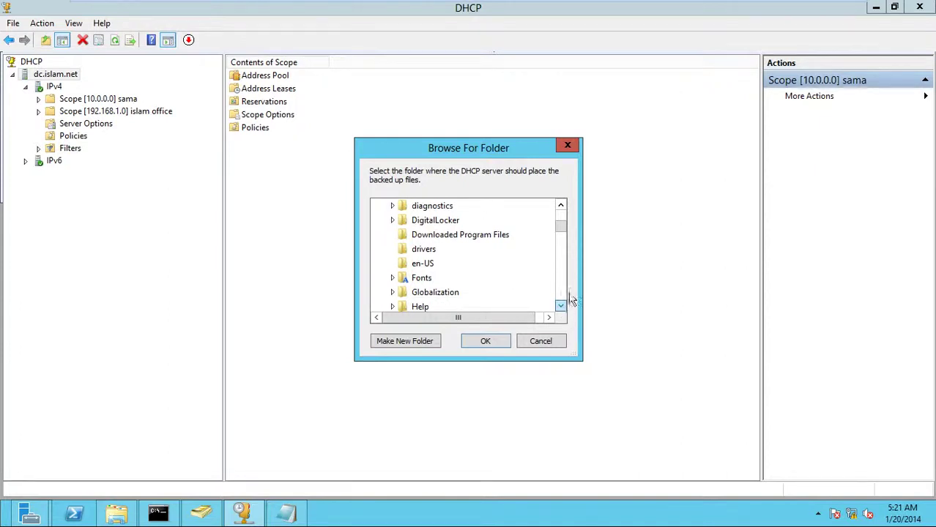
pyautogui.scroll(-1, 573, 249)
pyautogui.scroll(-20, 573, 249)
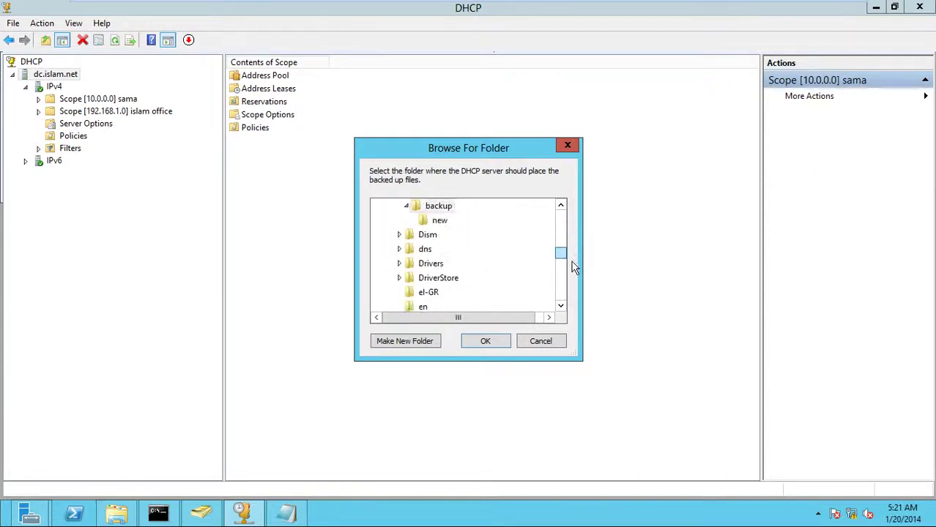
pyautogui.scroll(3, 574, 260)
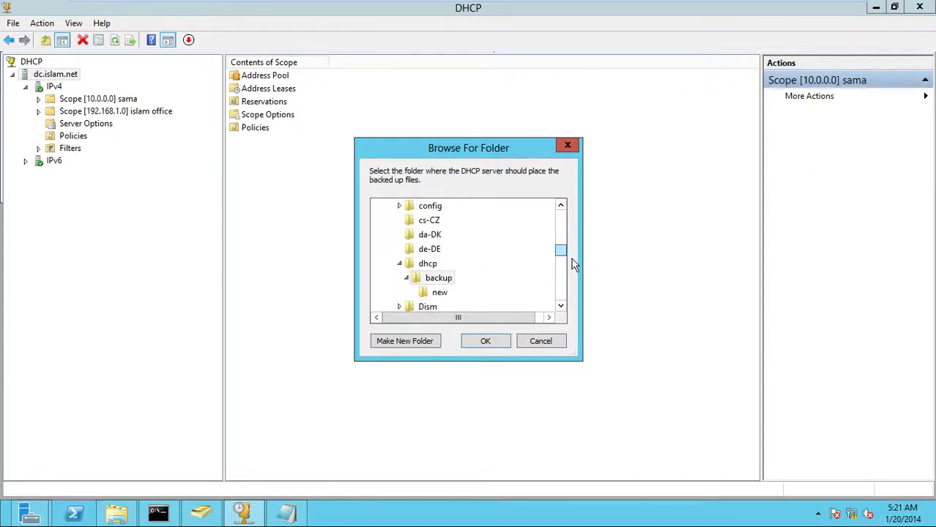
pyautogui.click(455, 293)
# Step: Collapse Local Disk (C:) in the backup folder tree and cancel the backup
pyautogui.scroll(12, 572, 262)
pyautogui.click(380, 235)
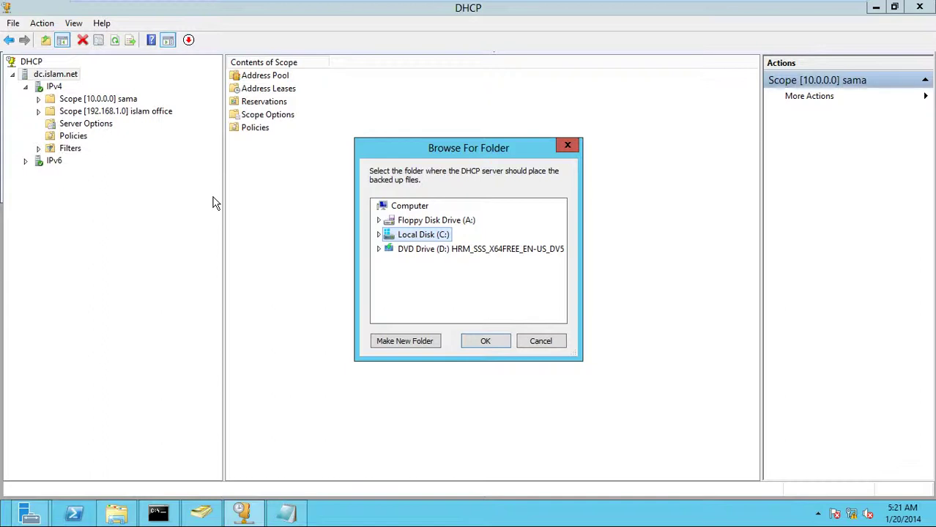
pyautogui.click(549, 345)
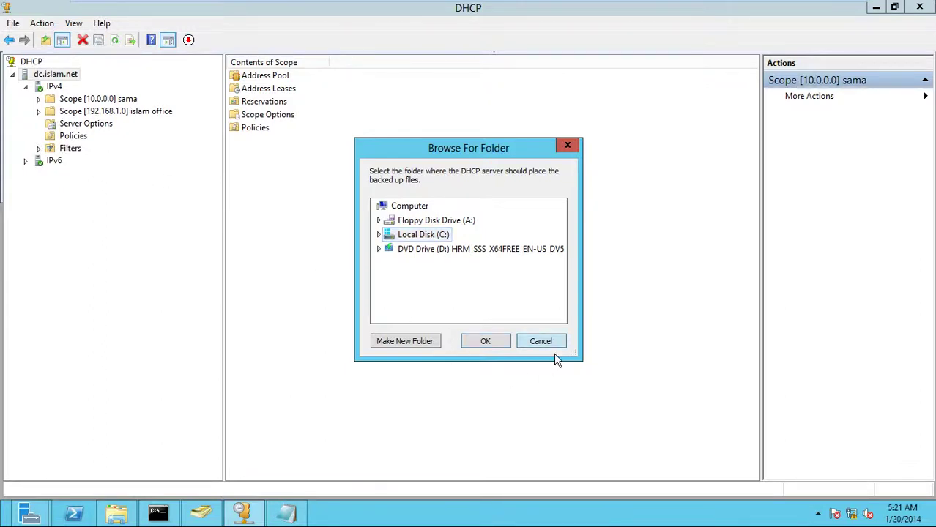
# Step: Open the restore option for dc.islam.net, view the dhcp\backup source folder and cancel the restore
pyautogui.rightClick(49, 75)
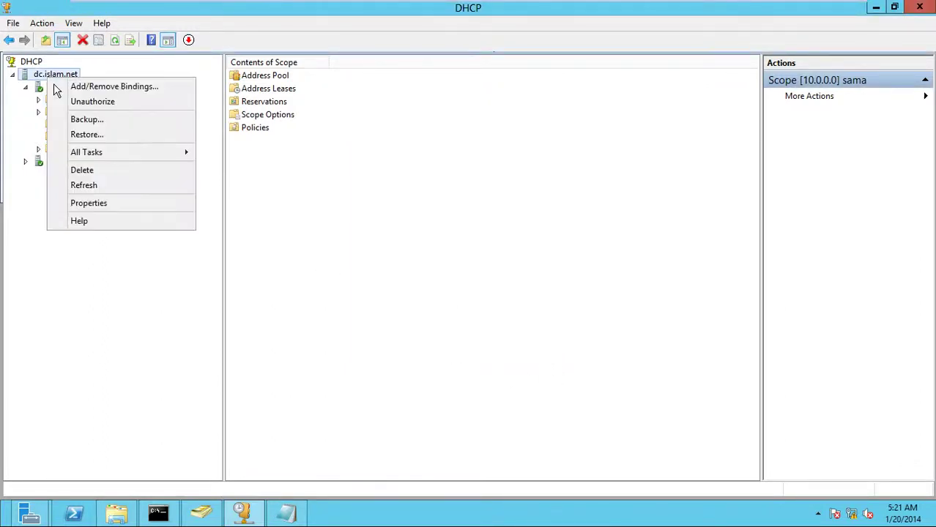
pyautogui.click(95, 137)
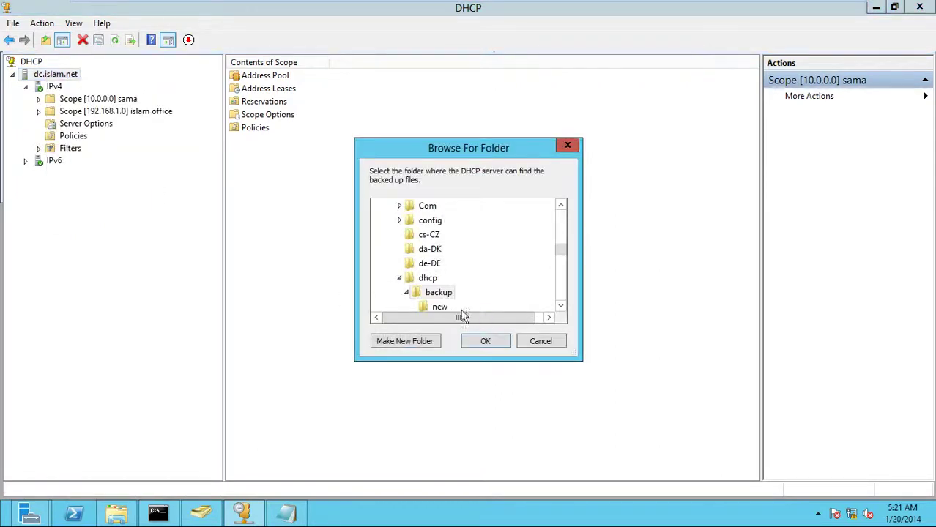
pyautogui.click(483, 348)
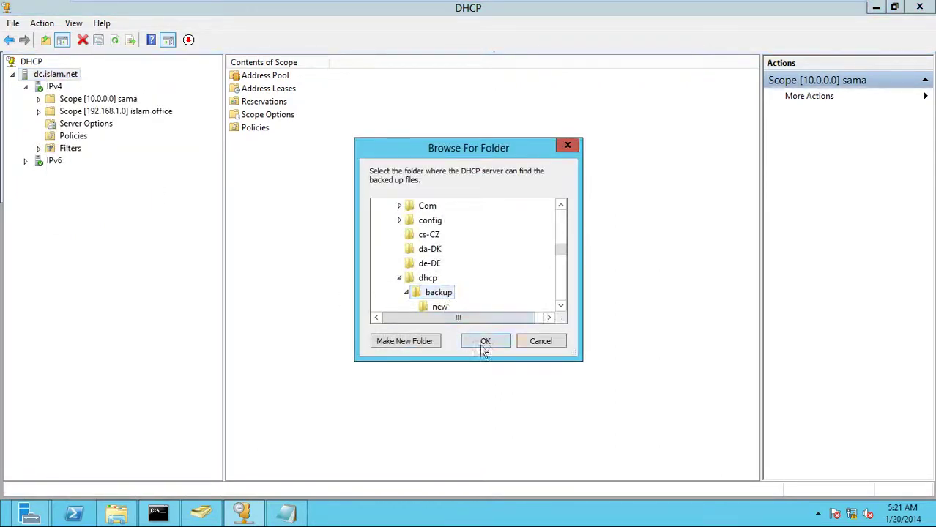
pyautogui.click(542, 345)
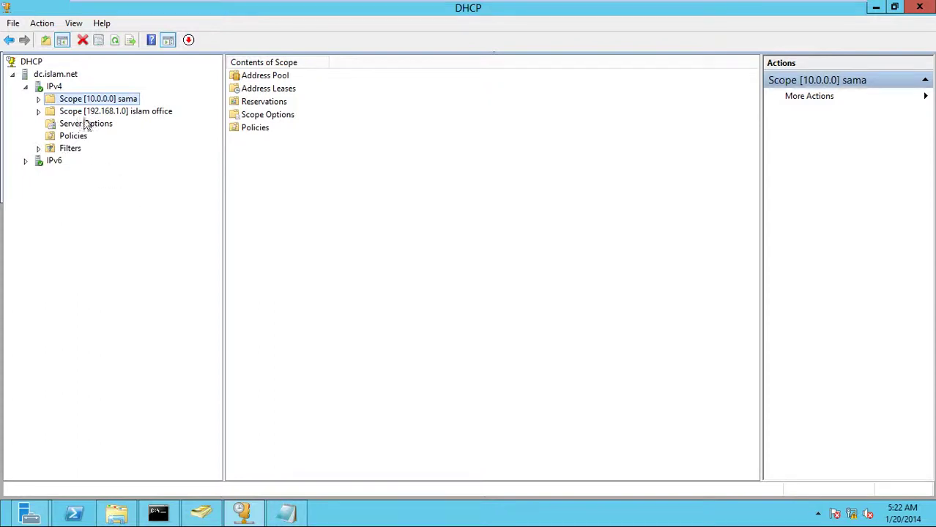
pyautogui.rightClick(55, 87)
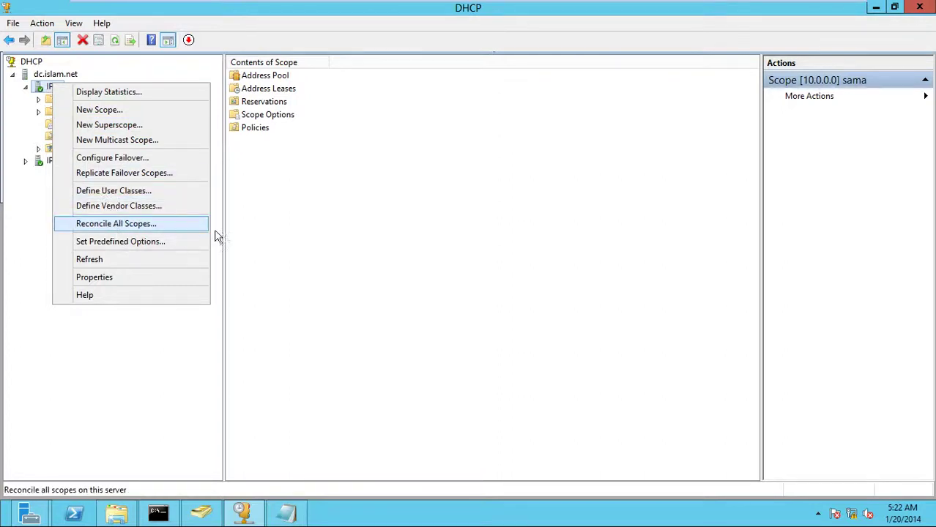
pyautogui.click(283, 238)
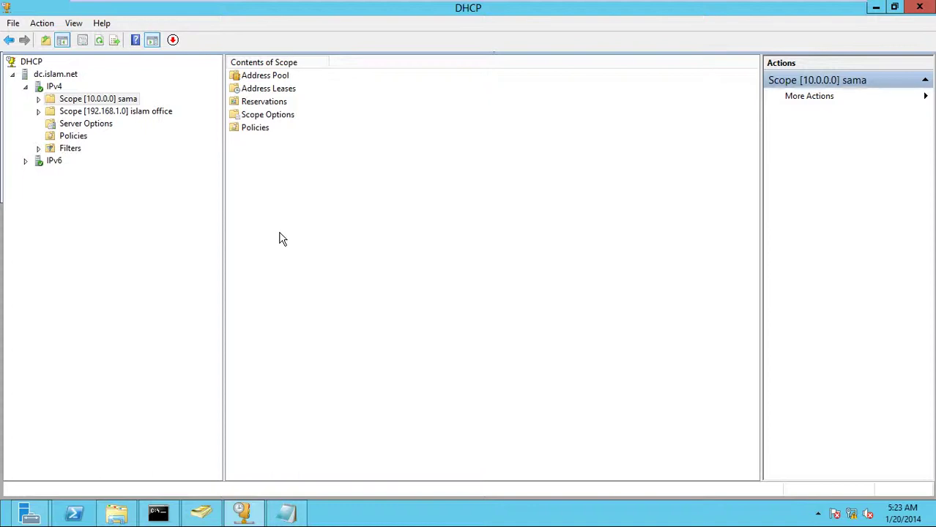
# Step: Create an IPv4 superscope named fkjsadhfkjh that contains the scopes [10.0.0.0] sama and [192.168.1.0] islam office
pyautogui.rightClick(53, 87)
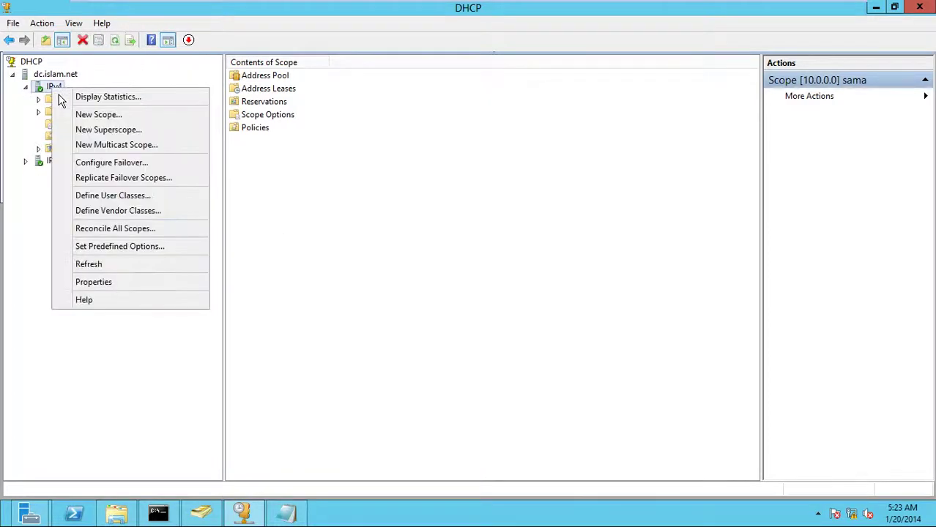
pyautogui.click(129, 132)
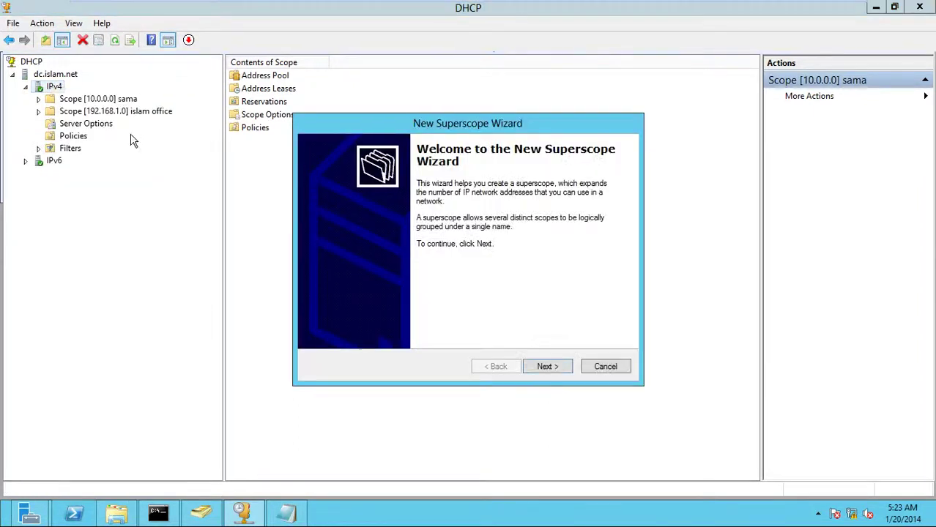
pyautogui.click(549, 366)
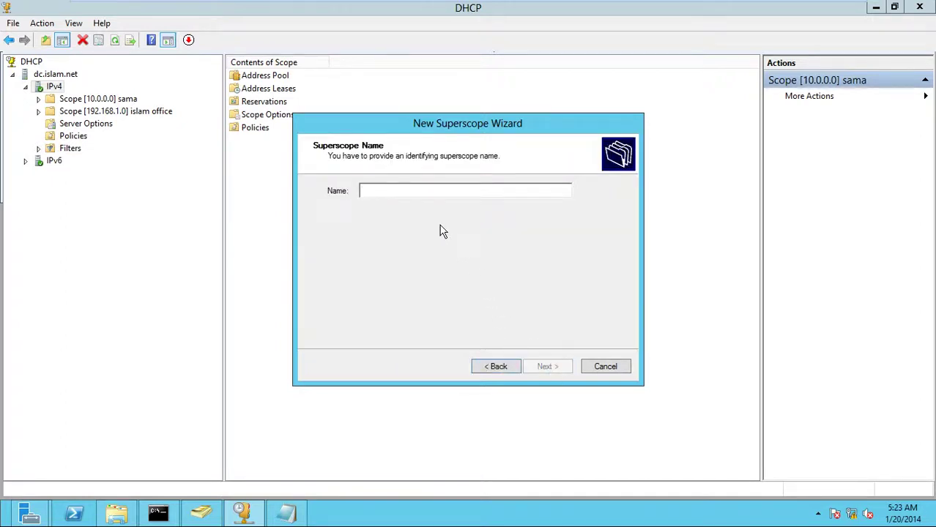
pyautogui.write('Baghdad')
pyautogui.press('Return')
pyautogui.keyDown('shift'); pyautogui.click(352, 228); pyautogui.keyUp('shift')
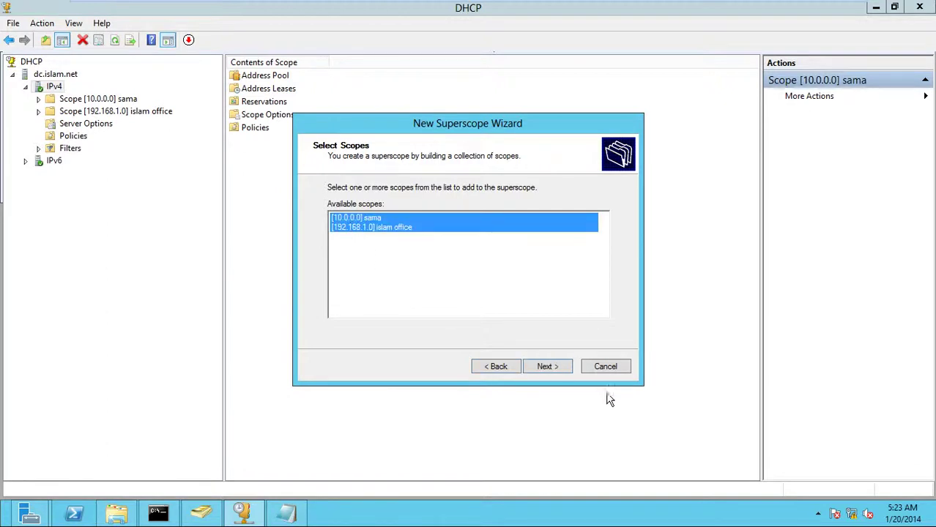
pyautogui.click(564, 368)
pyautogui.click(562, 370)
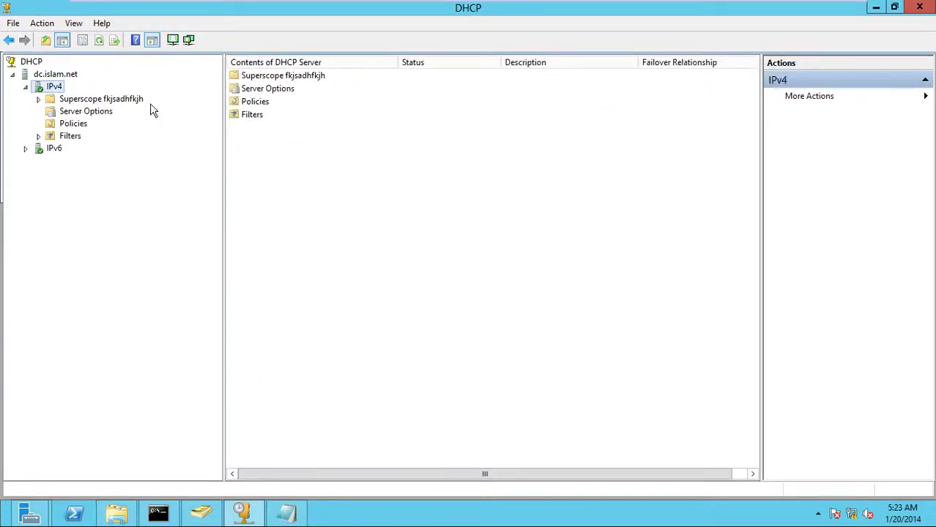
# Step: Expand the new superscope and look at its two member scopes
pyautogui.doubleClick(103, 110)
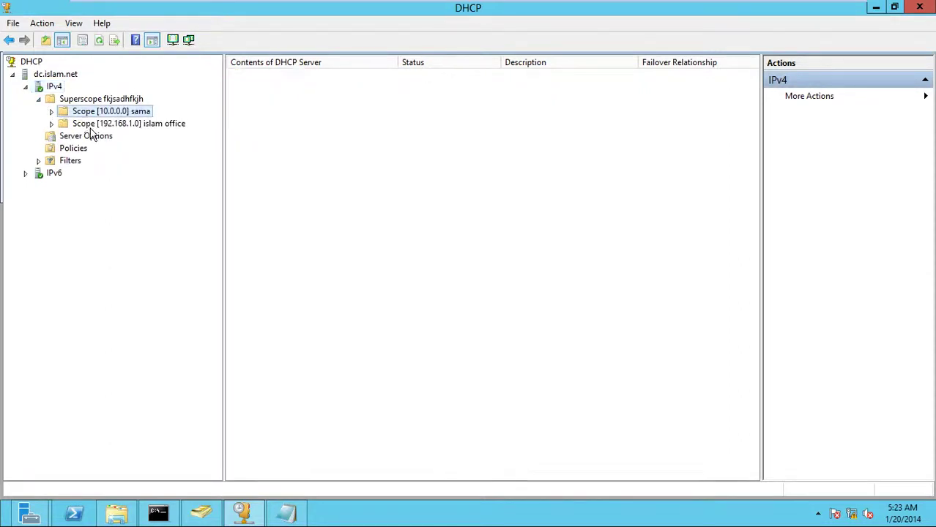
pyautogui.click(102, 123)
pyautogui.press('Left')
pyautogui.press('Left')
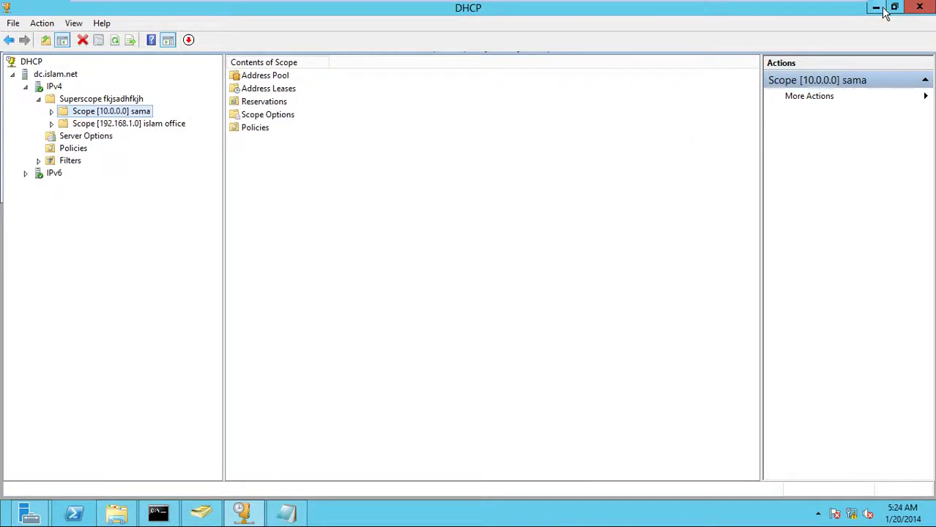
# Step: Exit the virtual machine's full-screen mode and switch to the PowerPoint presentation 20410B_06.pptx
pyautogui.moveTo(508, 7)
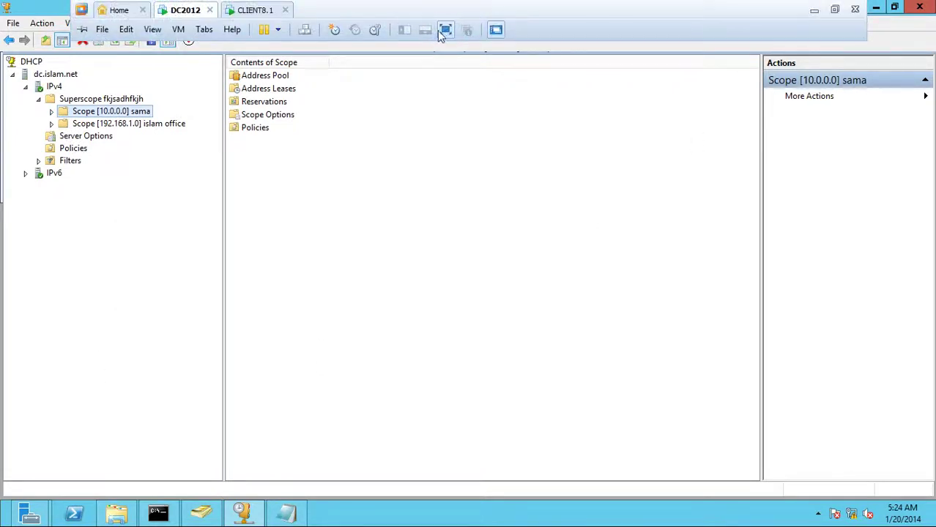
pyautogui.click(444, 30)
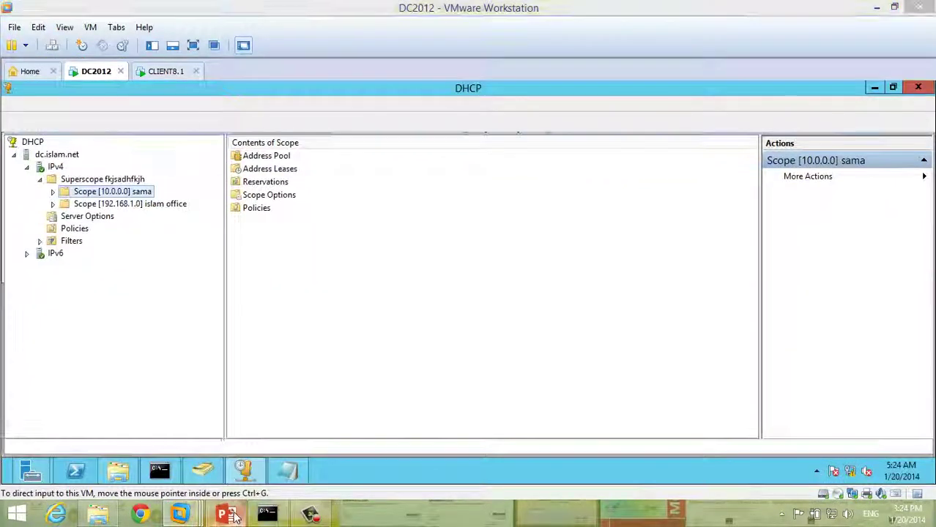
pyautogui.click(226, 514)
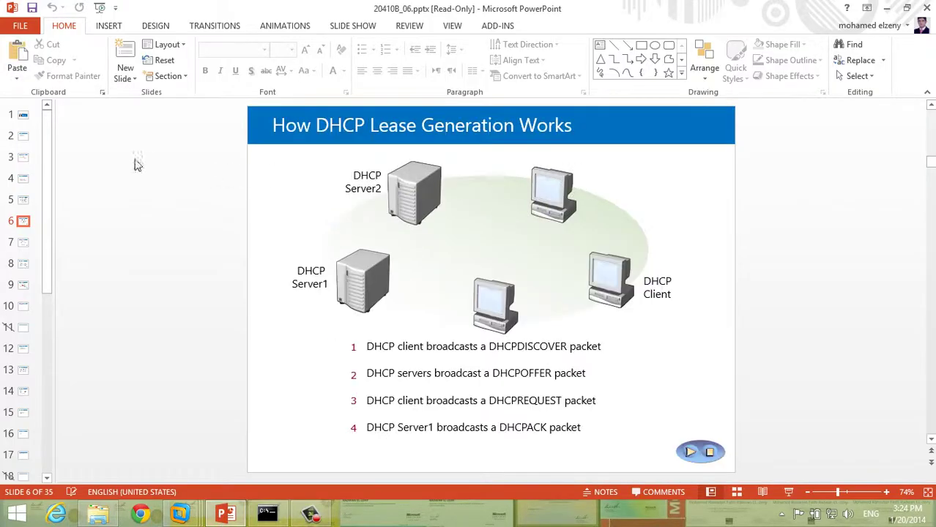
# Step: Start the slide show from slide 1, advance to Module Overview and check the display settings choices without changing them
pyautogui.click(23, 115)
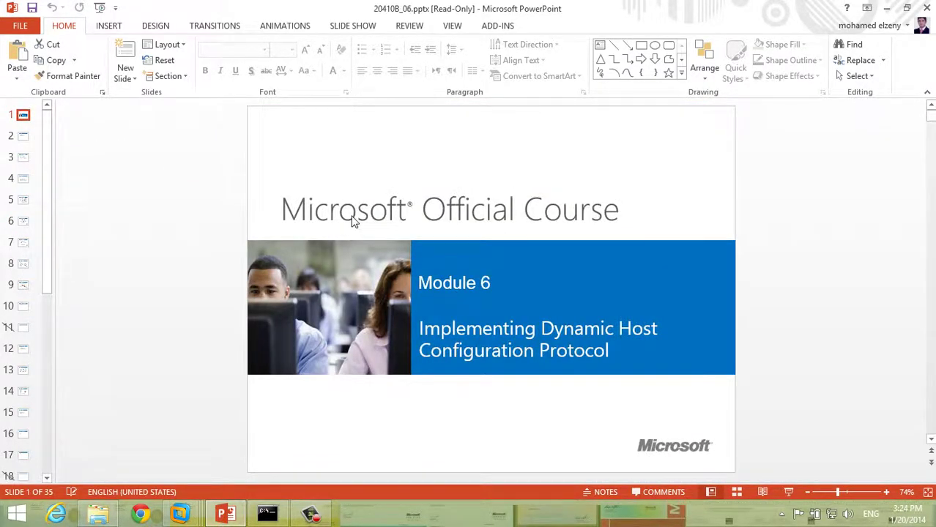
pyautogui.press('F5')
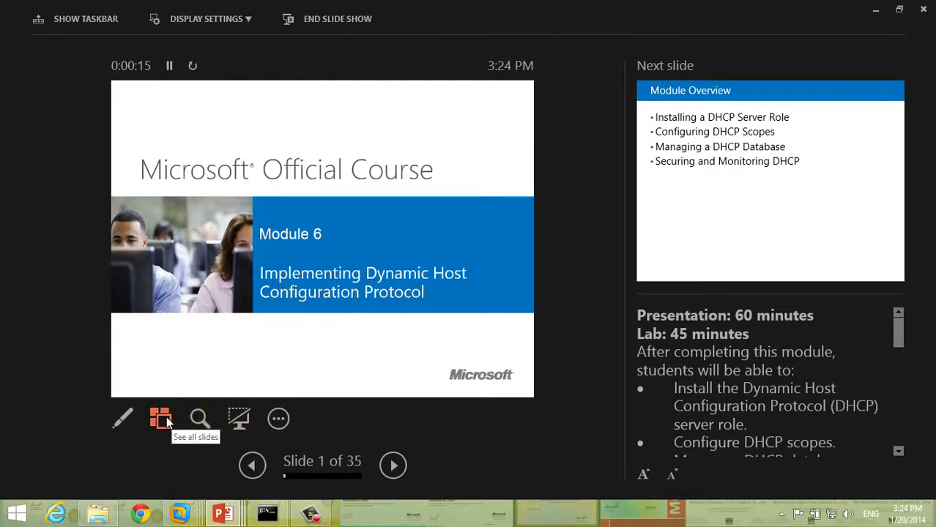
pyautogui.click(368, 239)
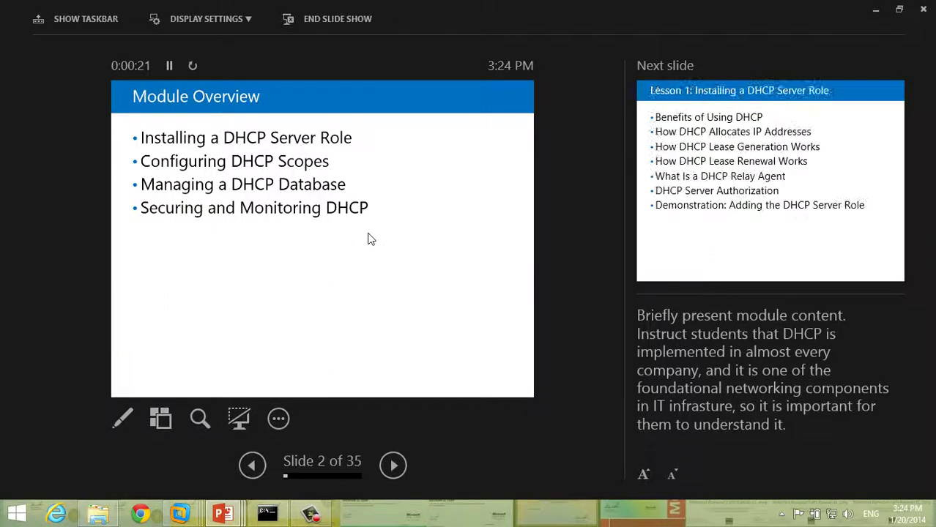
pyautogui.click(246, 22)
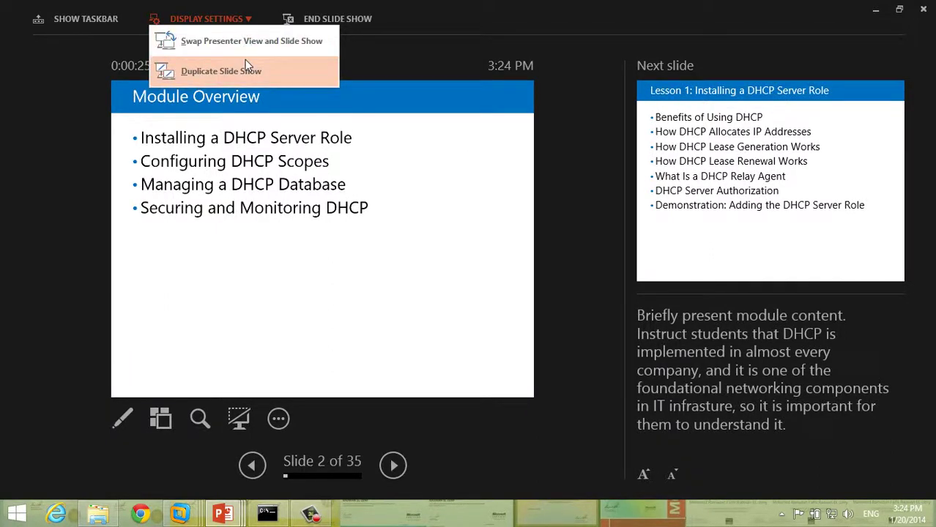
pyautogui.click(3, 147)
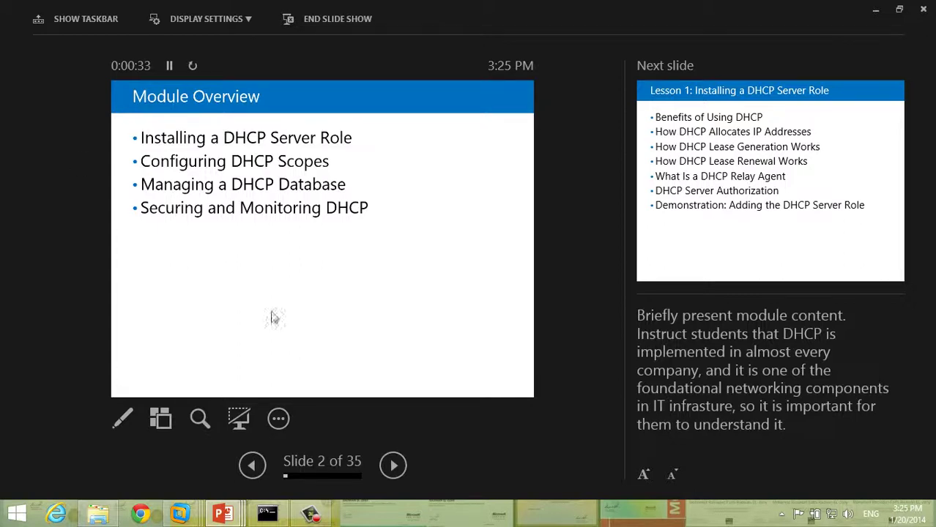
# Step: Advance the slide show through Lesson 1 and Benefits of Using DHCP to How DHCP Allocates IP Addresses
pyautogui.click(393, 466)
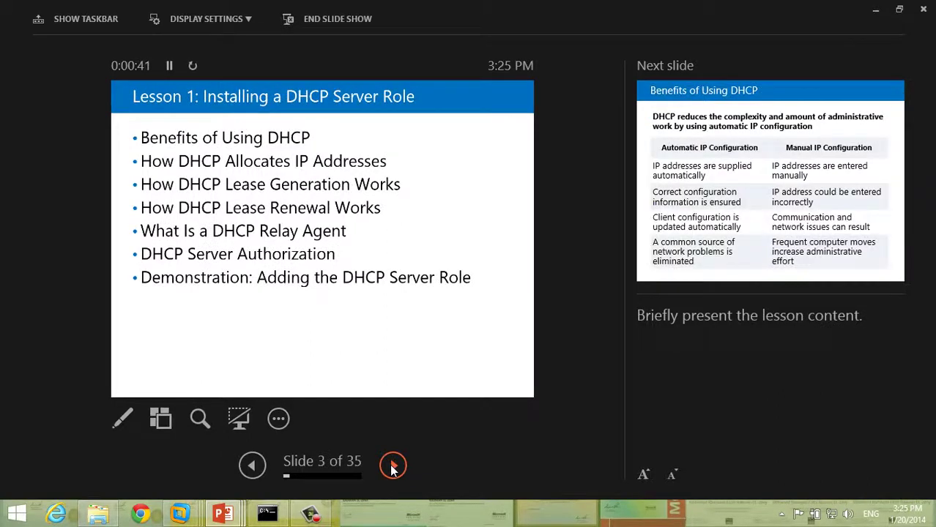
pyautogui.click(393, 467)
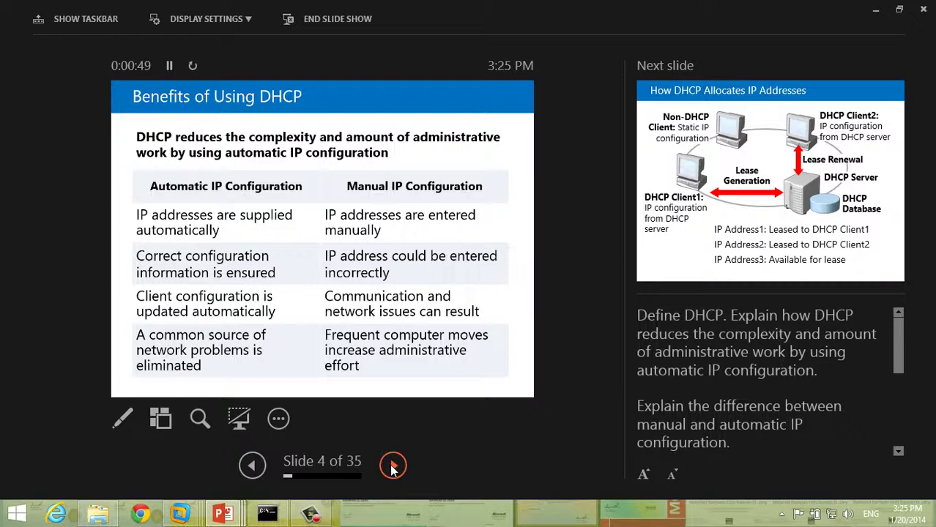
pyautogui.click(394, 467)
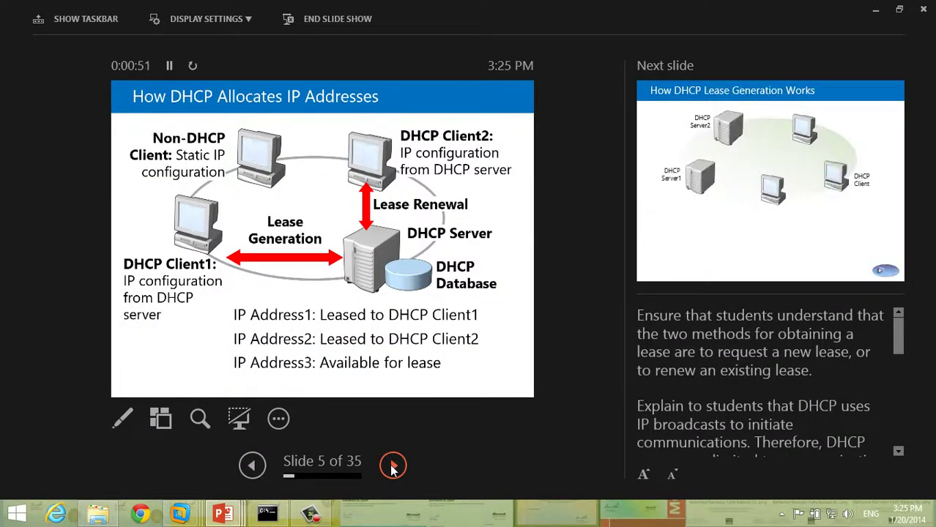